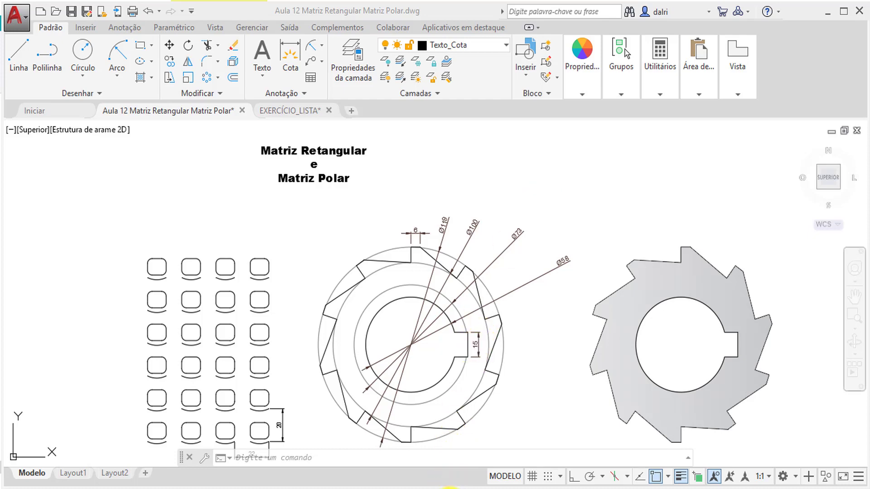
Switch to the Word handout and find section 6.12 Matriz Retangular.
click(450, 487)
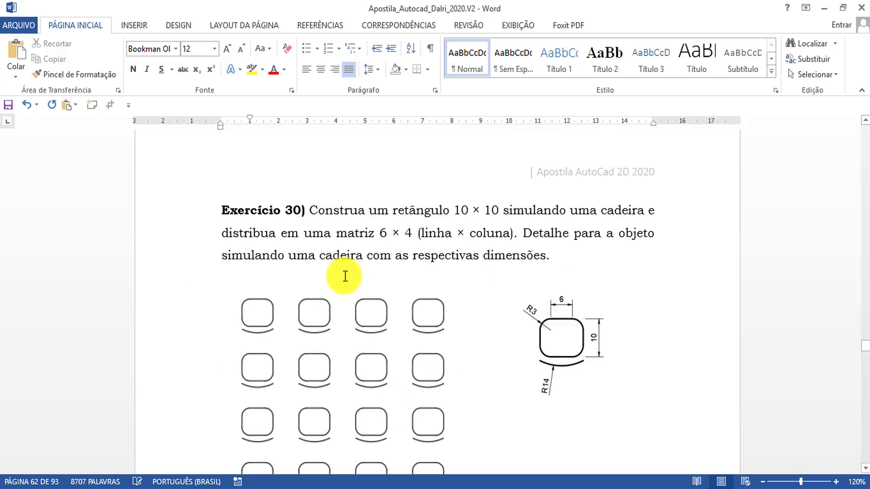
scroll(345, 276, up, 12)
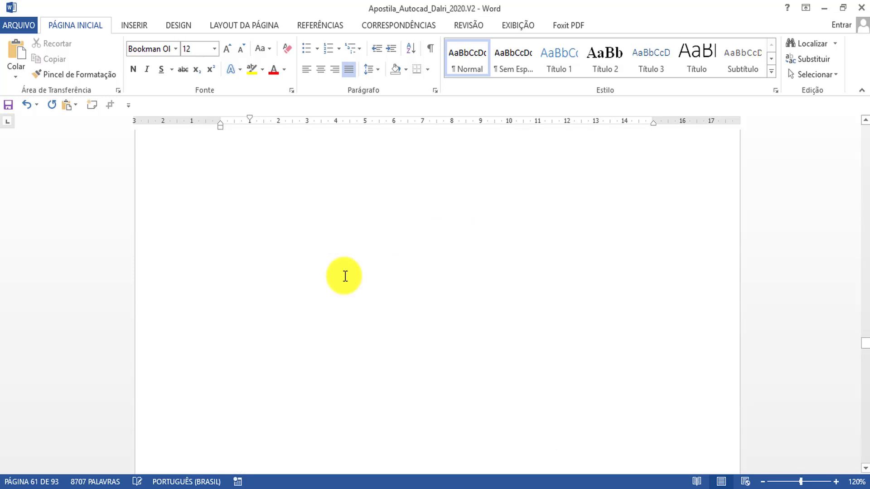
scroll(345, 276, down, 7)
scroll(344, 277, down, 4)
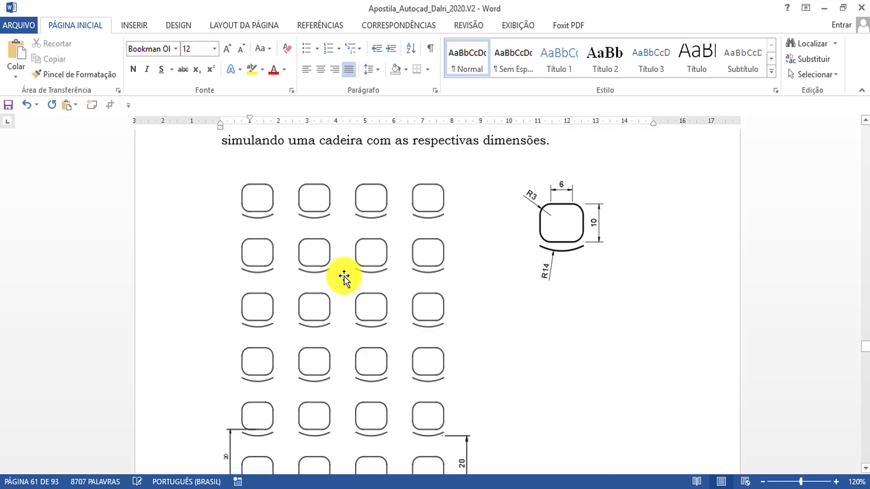
scroll(345, 278, up, 12)
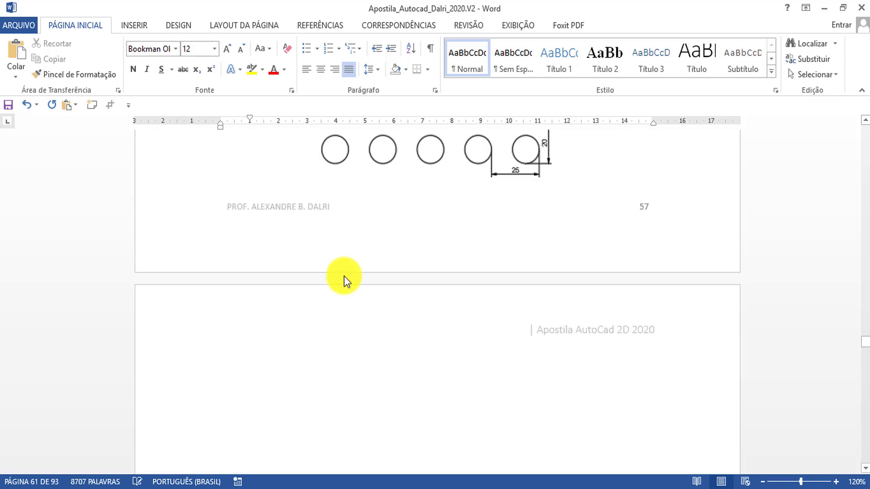
scroll(345, 277, up, 10)
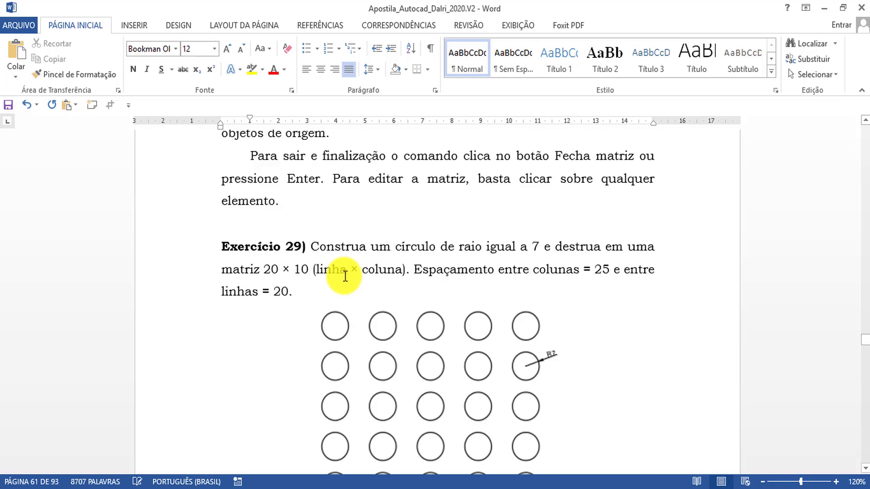
scroll(345, 275, up, 10)
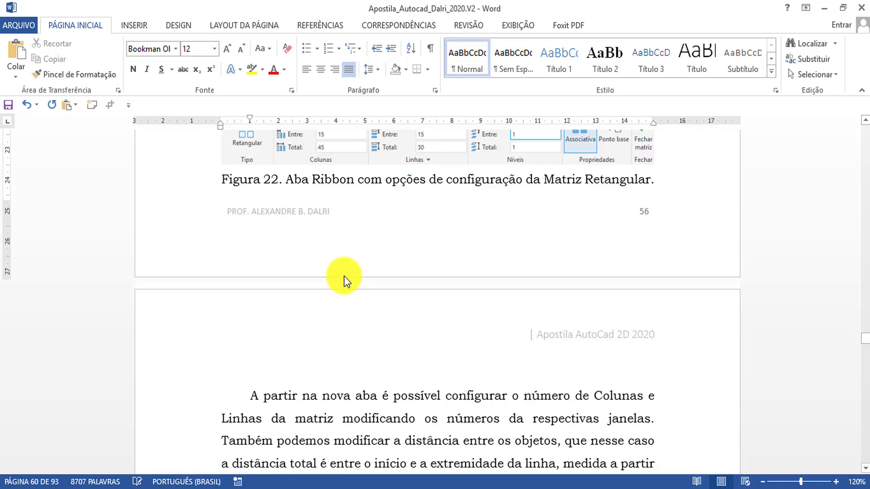
scroll(344, 278, up, 10)
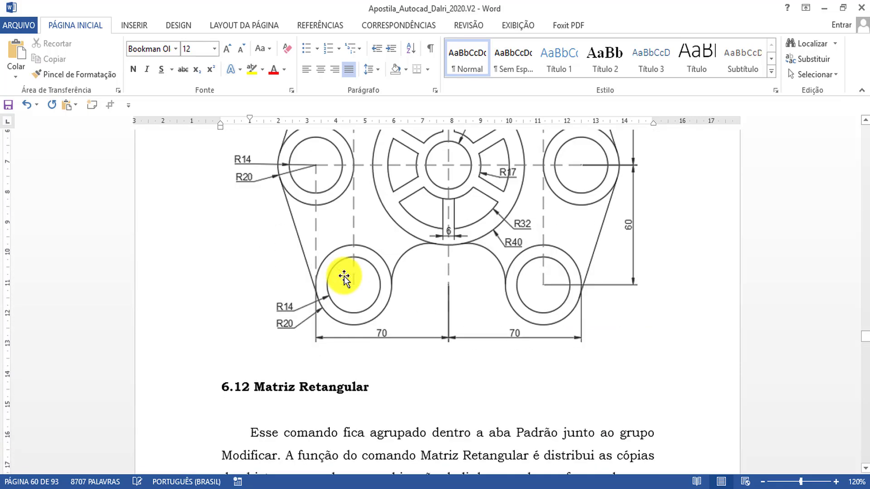
scroll(344, 277, down, 4)
scroll(346, 276, down, 1)
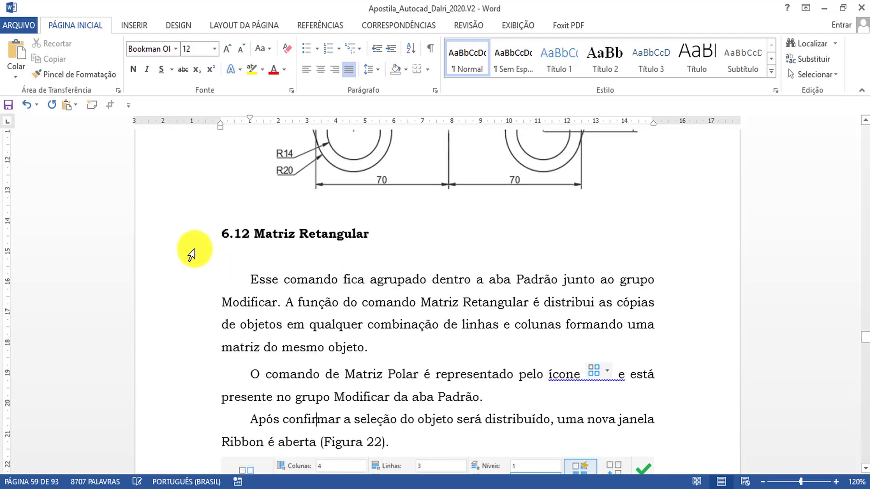
Read the Matriz Retangular section, highlighting where the command is located and what it distributes, down to Figura 22.
click(229, 234)
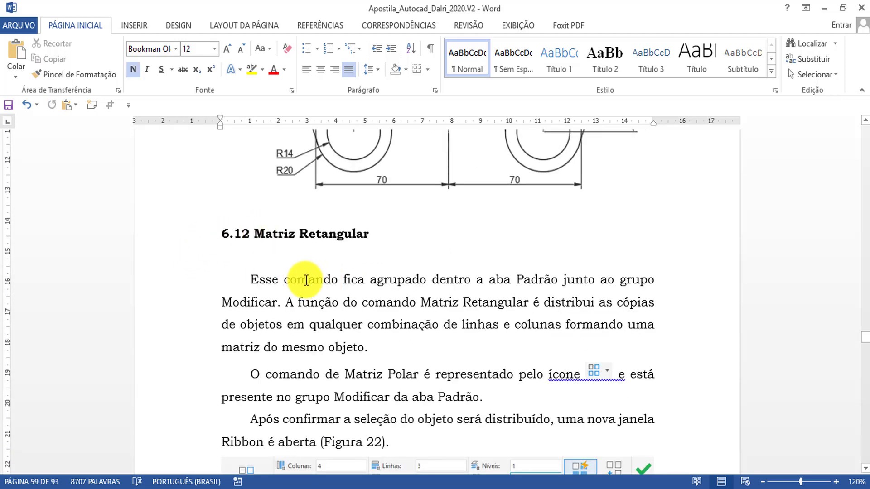
scroll(307, 281, down, 5)
scroll(306, 281, up, 4)
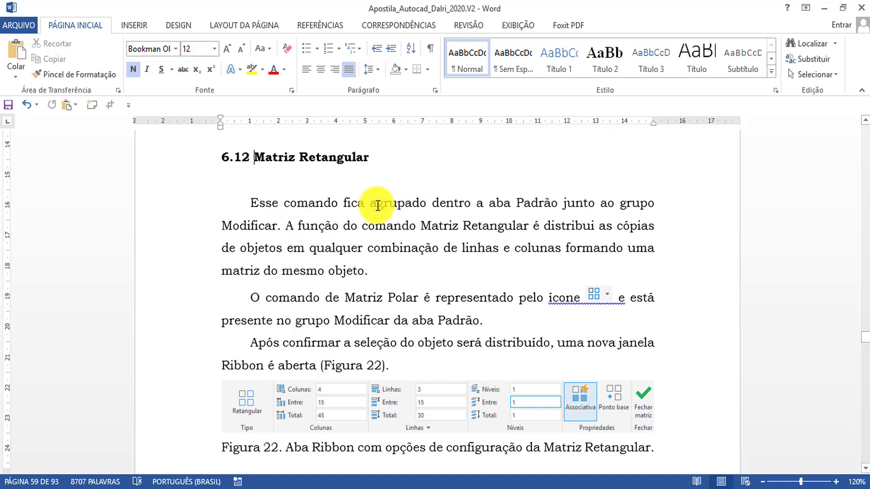
drag(376, 206, 550, 204)
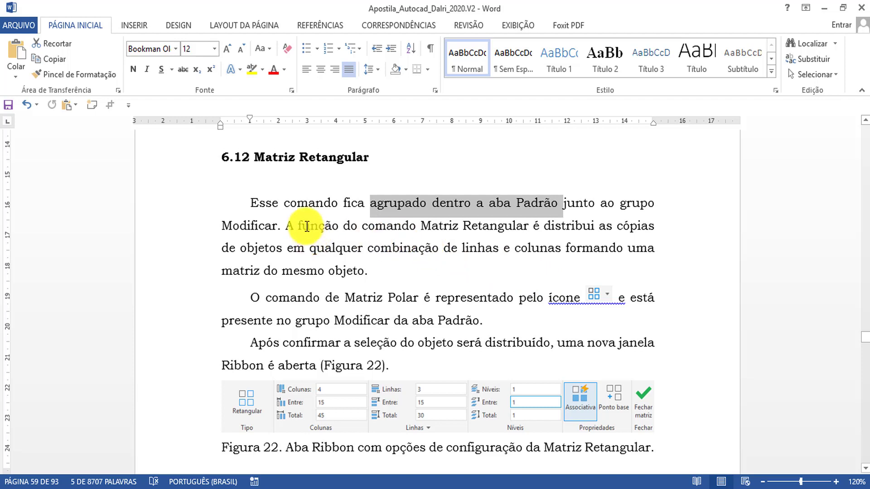
drag(277, 225, 222, 227)
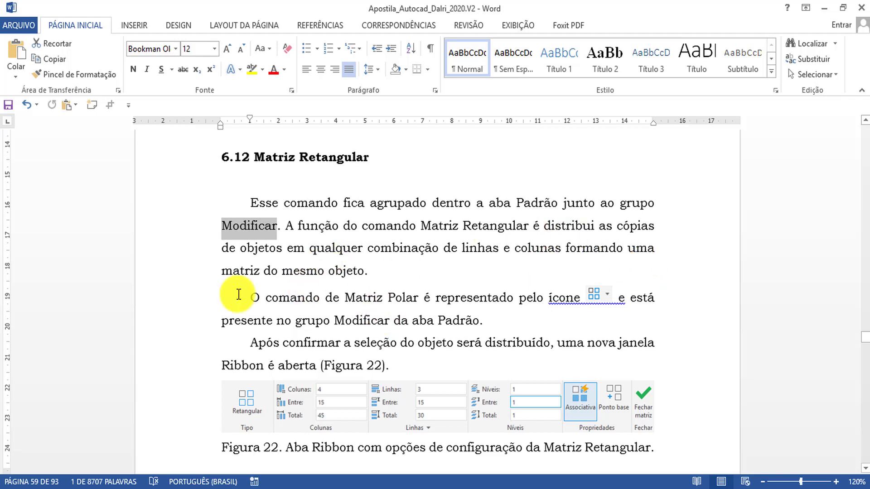
drag(247, 250, 288, 250)
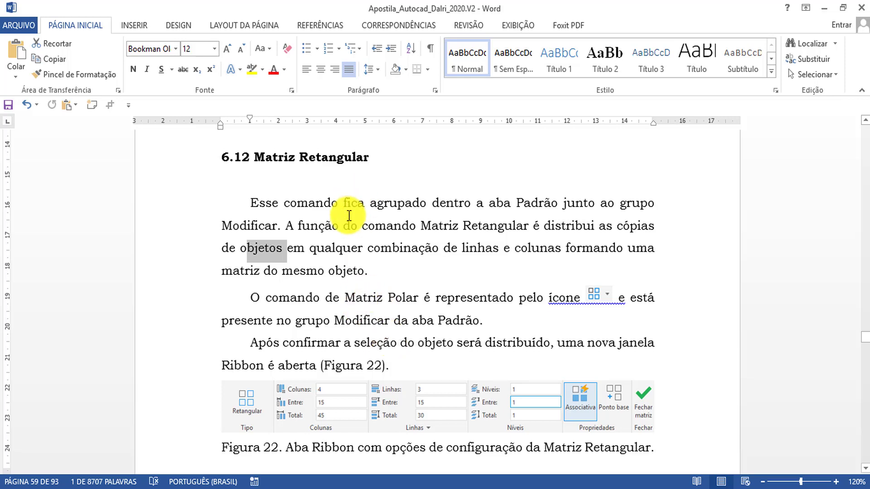
click(349, 254)
scroll(367, 320, down, 3)
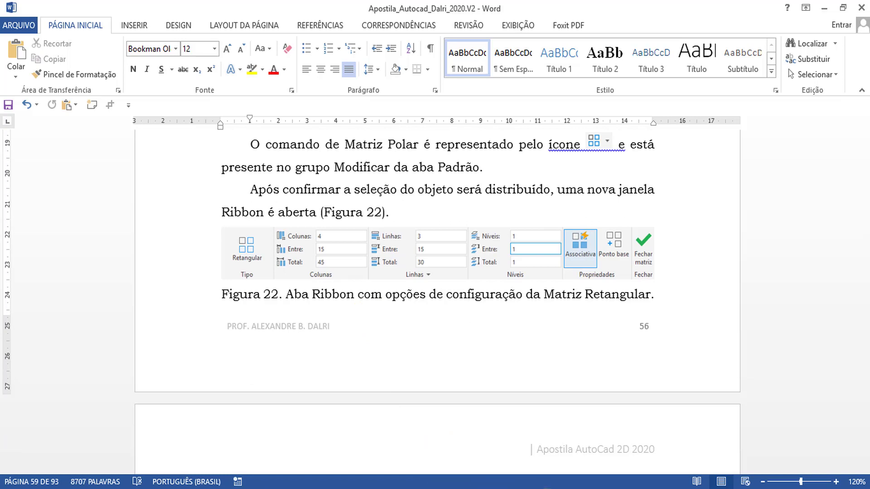
Switch to the AutoCAD drawing Aula 12 Matriz Retangular Matriz Polar and examine the array of chairs.
click(548, 488)
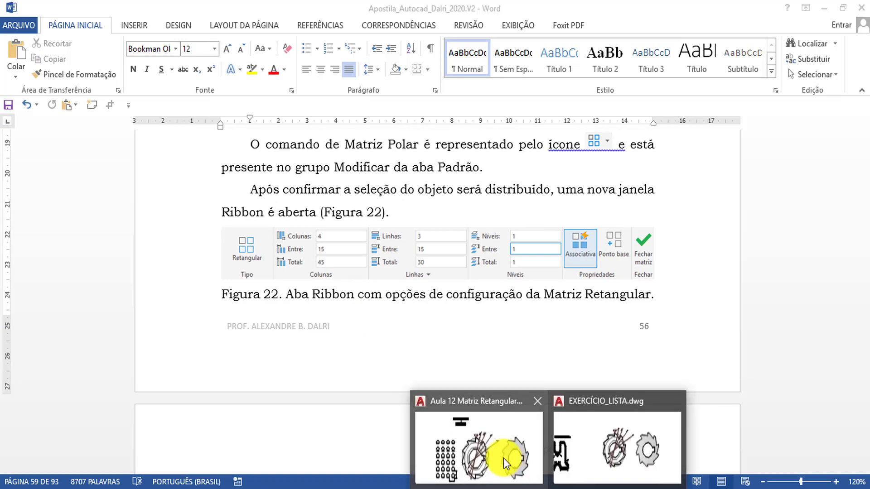
click(504, 458)
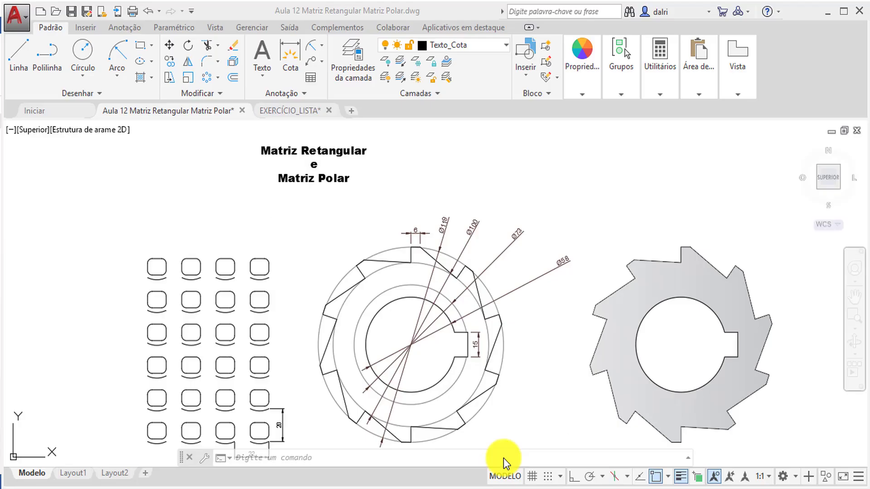
click(256, 150)
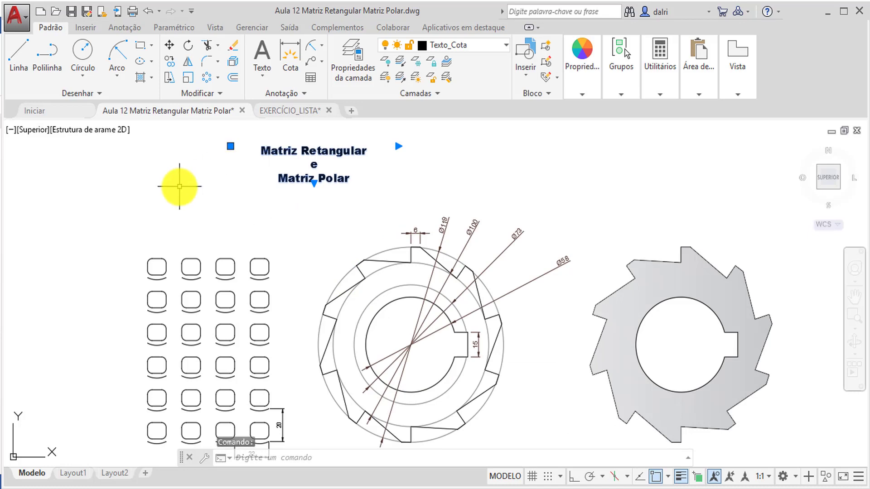
key(Escape)
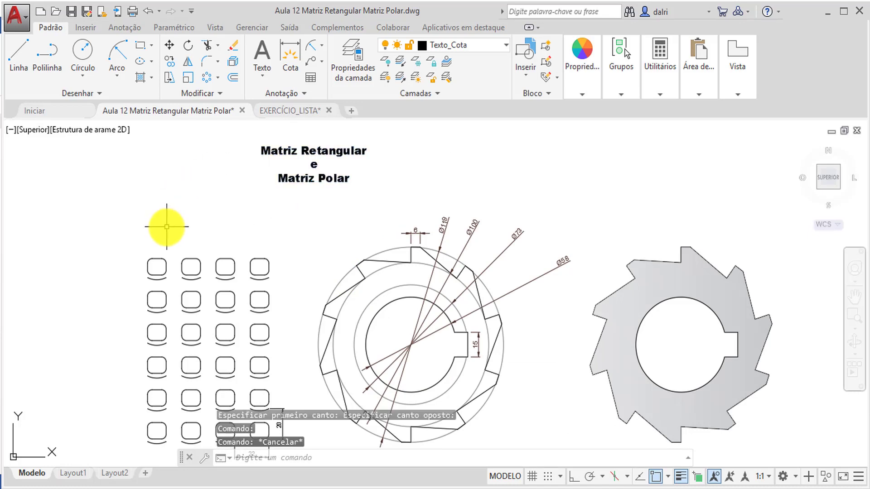
scroll(108, 297, up, 3)
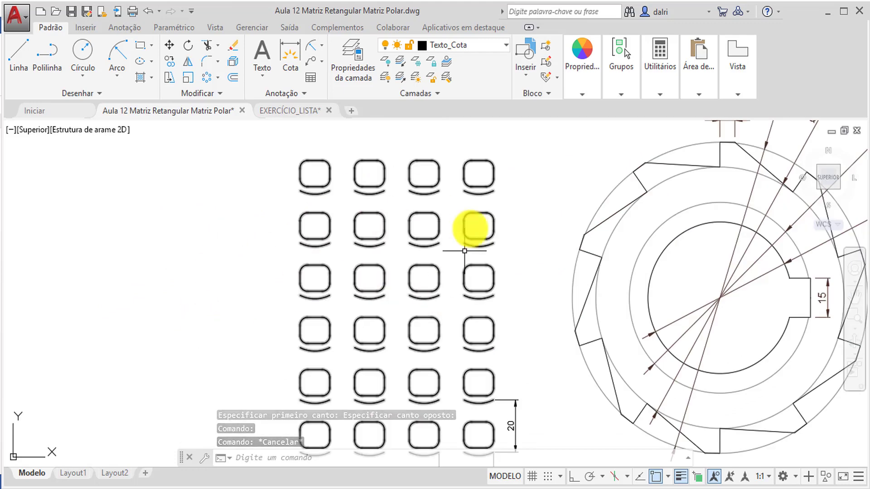
Return to the Word handout and review the circle array statement and figure of Exercício 29.
click(461, 488)
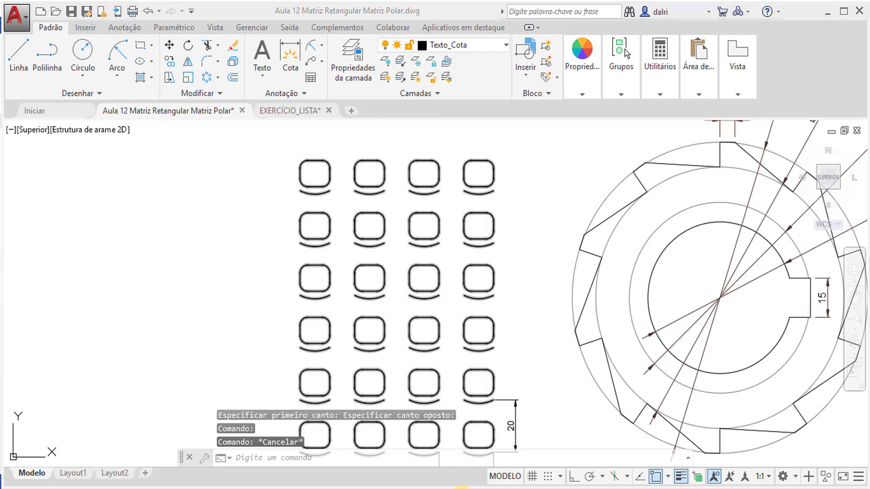
scroll(366, 337, down, 3)
scroll(362, 331, down, 8)
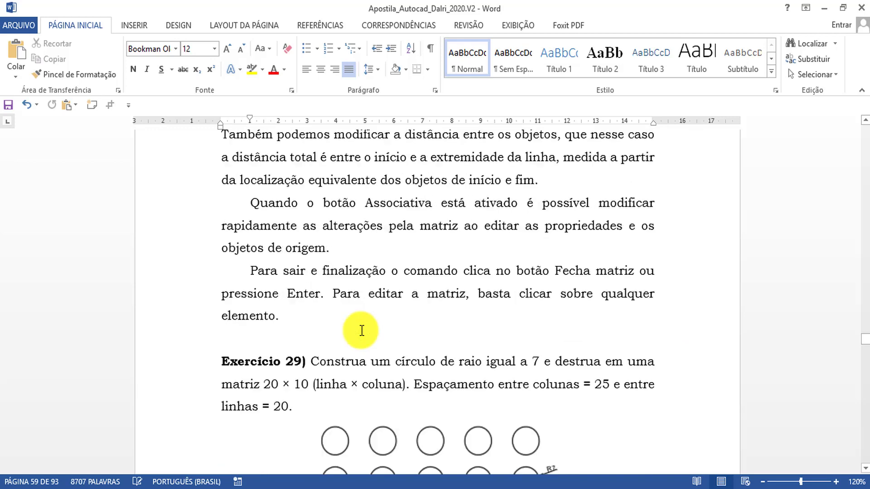
scroll(505, 346, down, 6)
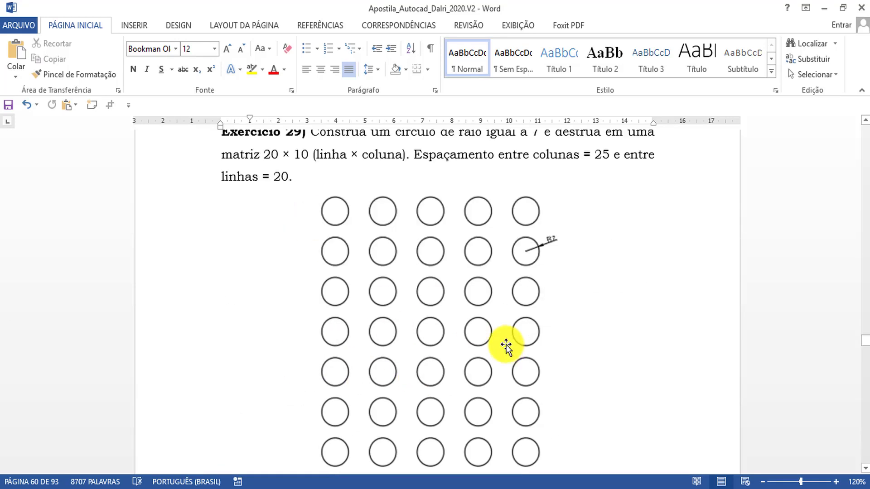
scroll(430, 353, down, 8)
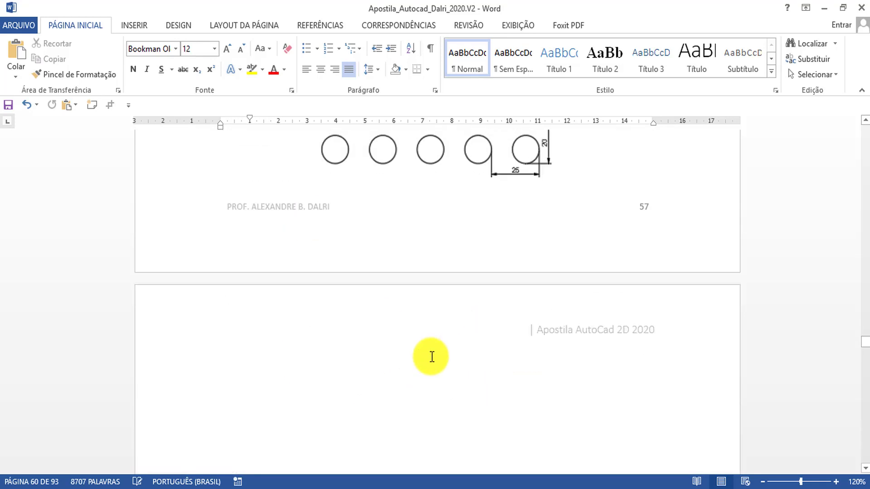
Review Exercício 30 in the handout, examining the chair detail and the row and column spacing dimensions of the array.
scroll(426, 353, down, 8)
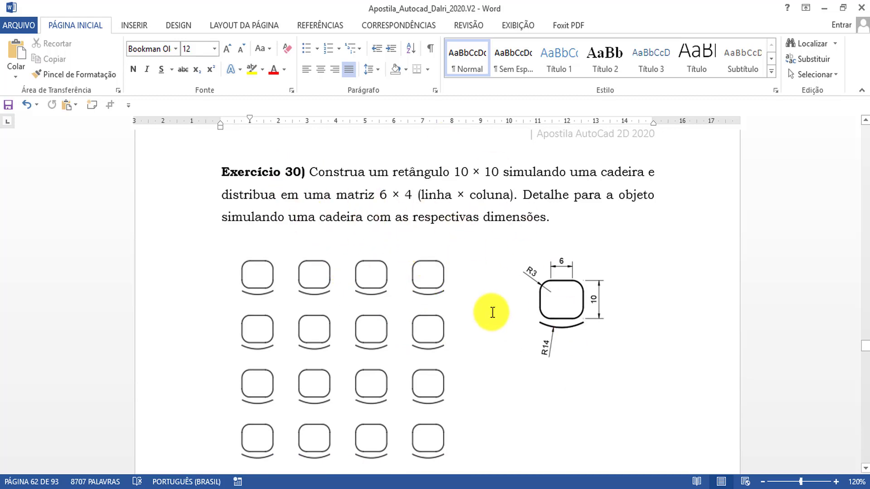
scroll(488, 302, down, 3)
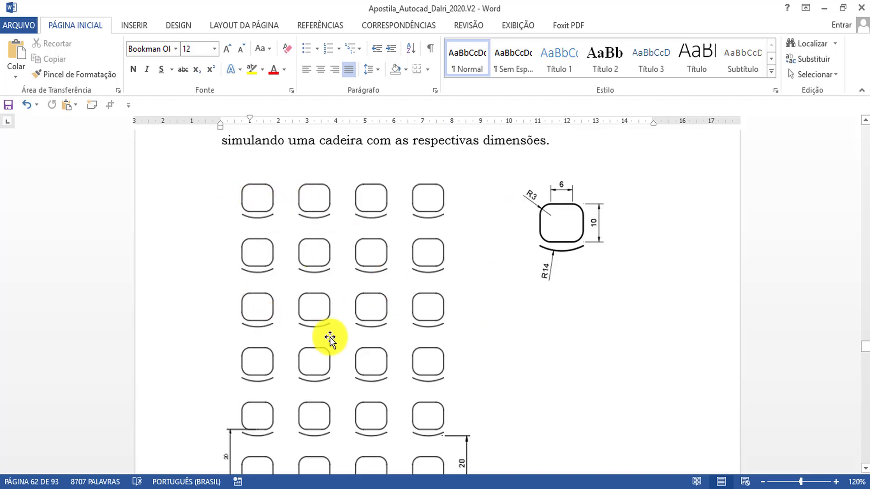
scroll(330, 339, down, 1)
scroll(330, 339, down, 1)
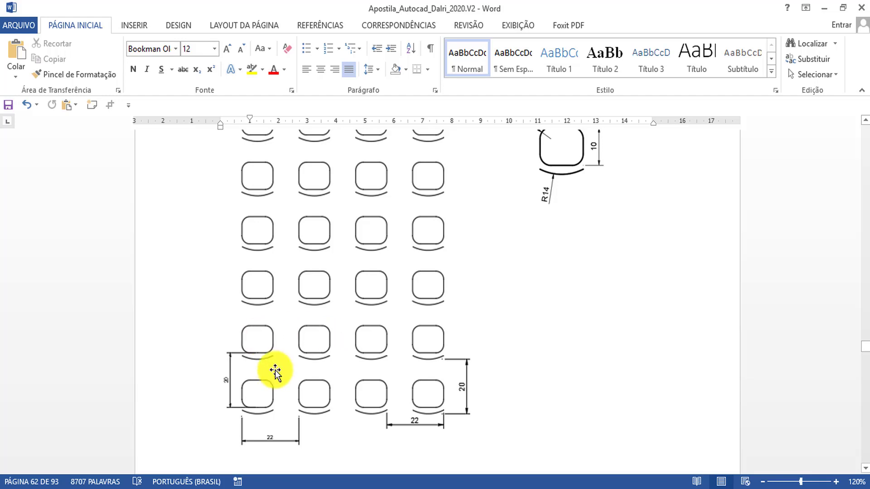
scroll(285, 305, up, 2)
scroll(309, 295, down, 2)
scroll(310, 294, down, 2)
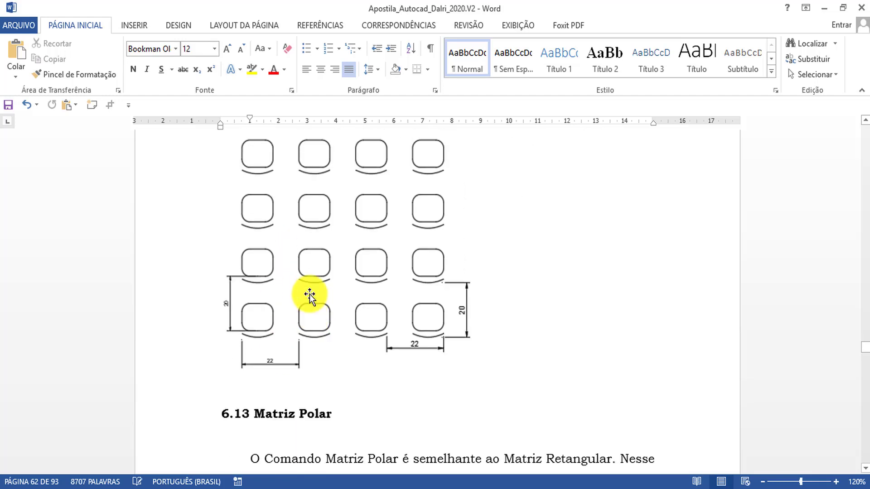
scroll(399, 356, down, 1)
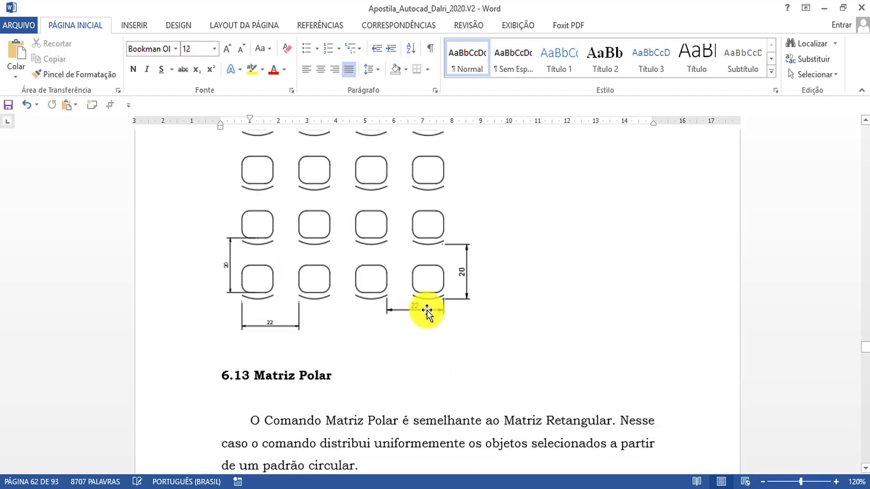
scroll(427, 312, down, 2)
scroll(427, 307, up, 2)
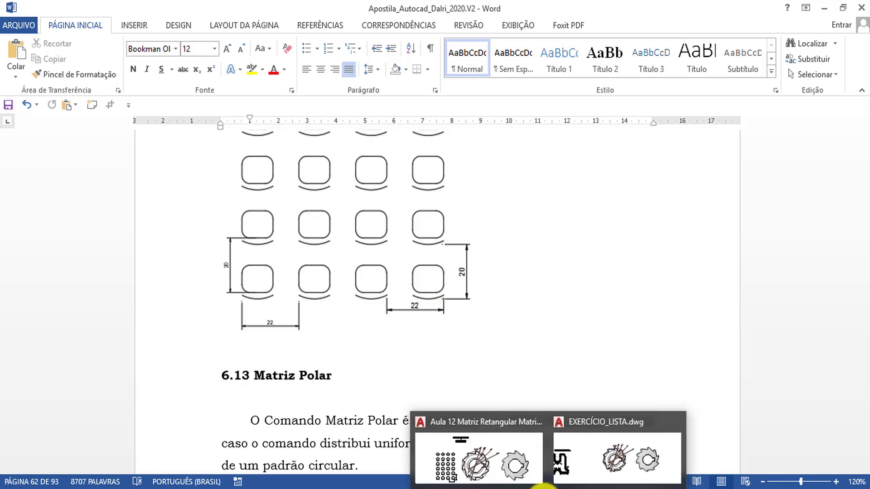
Switch back to the AutoCAD drawing and bring the Matriz Retangular exercise with its framed chair detail into view.
click(528, 482)
scroll(374, 365, down, 2)
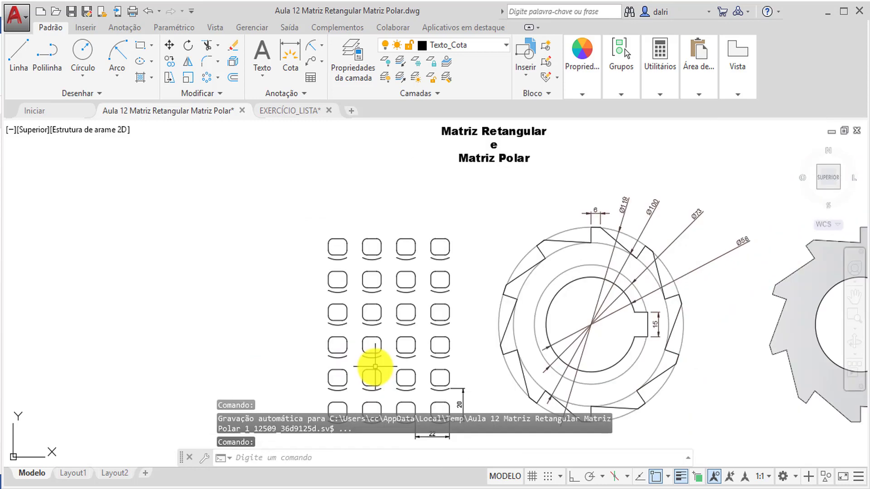
key(Escape)
middle_drag(302, 333, 332, 148)
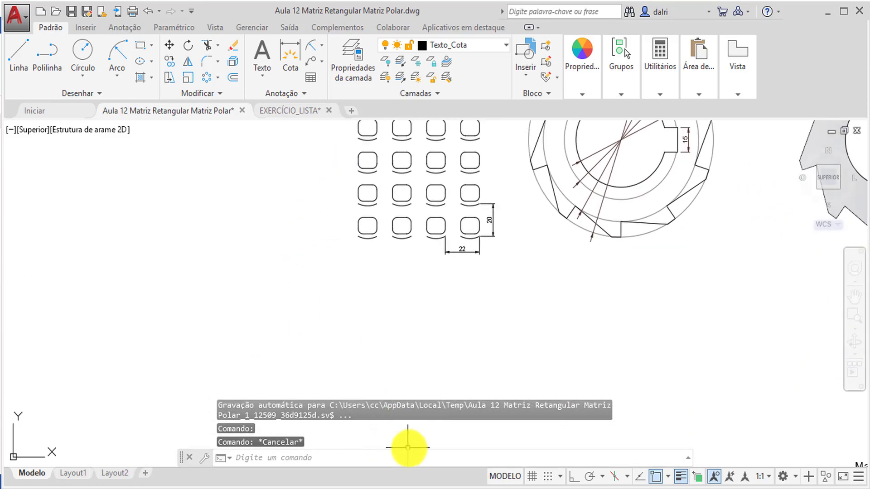
scroll(427, 318, down, 2)
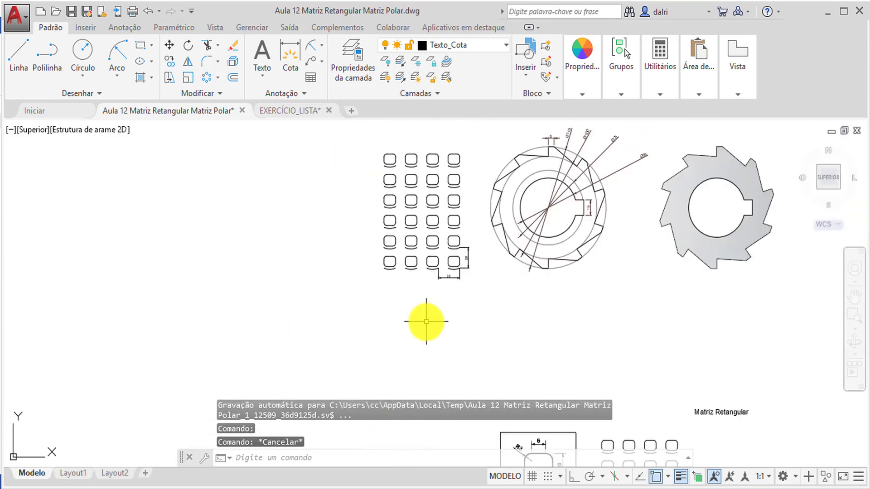
click(854, 297)
middle_drag(526, 370, 480, 159)
middle_drag(440, 298, 303, 254)
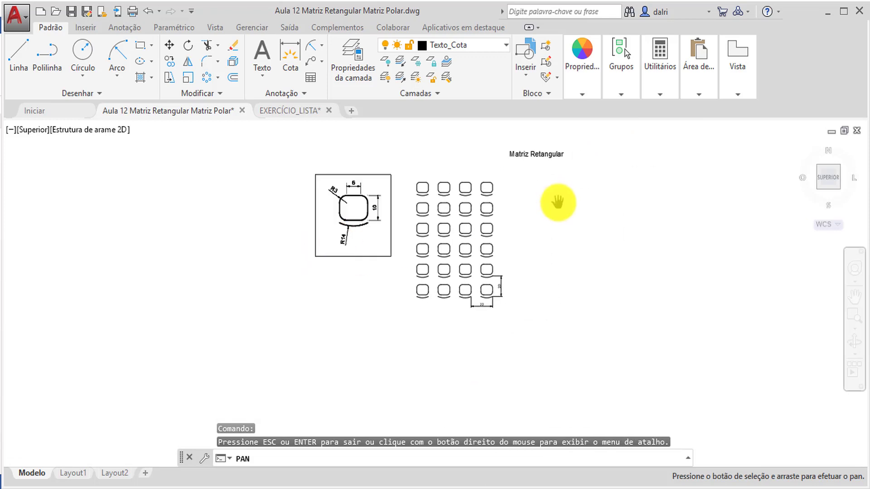
scroll(549, 196, up, 2)
drag(463, 272, 388, 290)
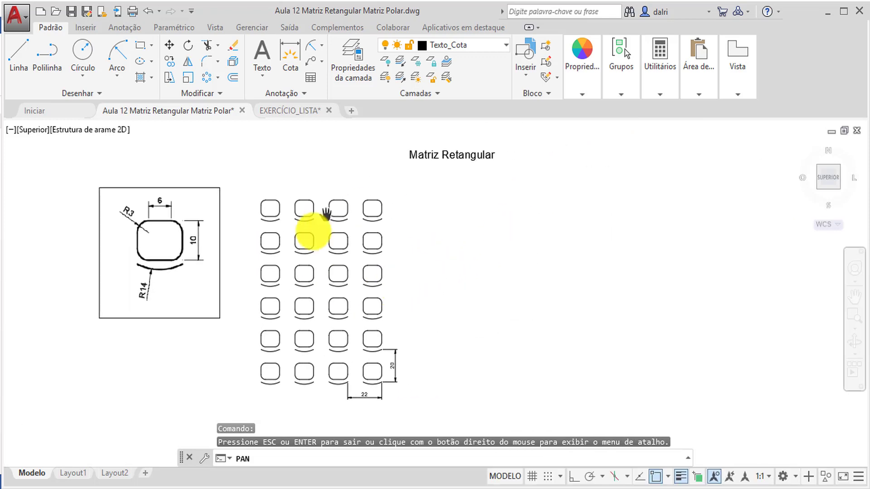
drag(496, 259, 466, 269)
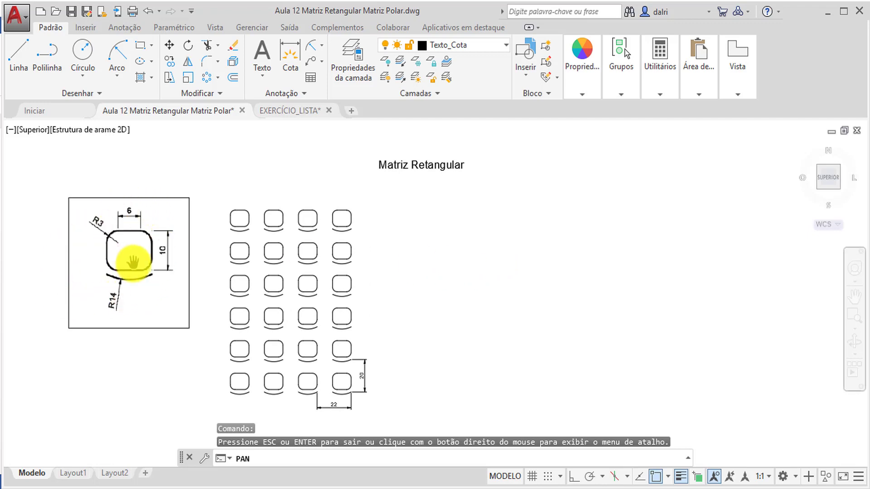
Draw a closed rectangle 12 wide by 10 high with orthogonal lines in the empty space beside the chair array.
drag(145, 275, 123, 264)
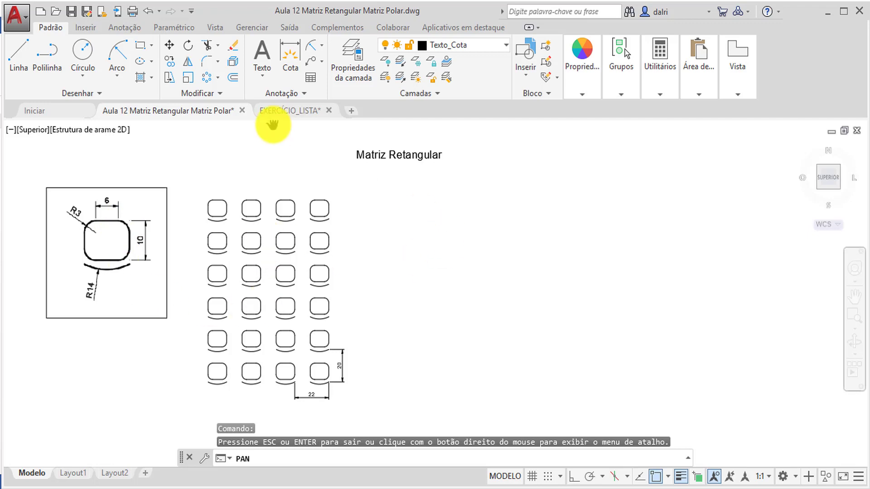
key(Escape)
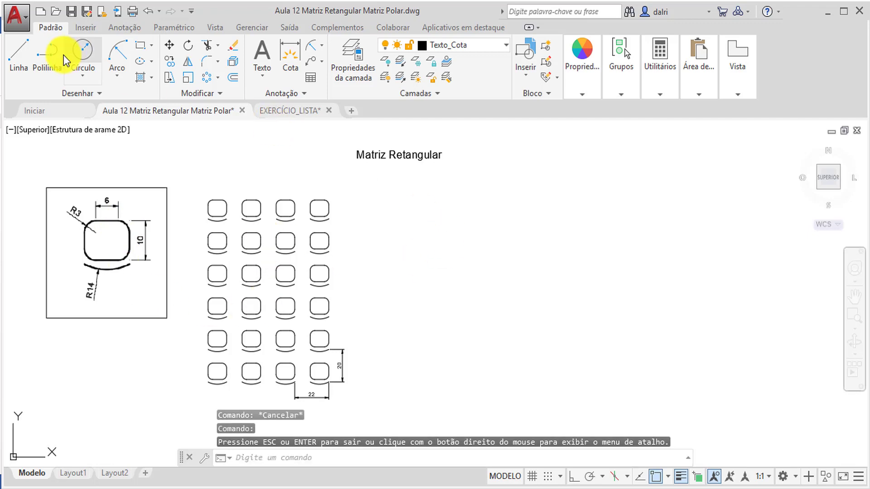
click(24, 58)
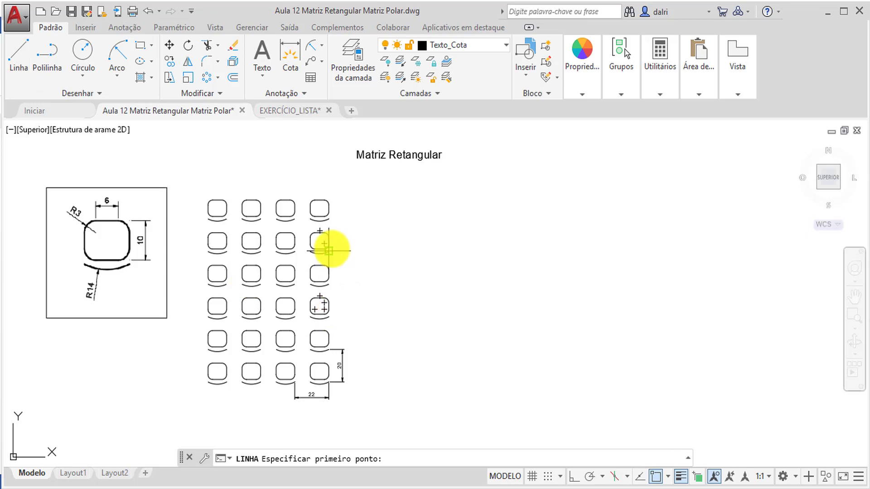
click(423, 206)
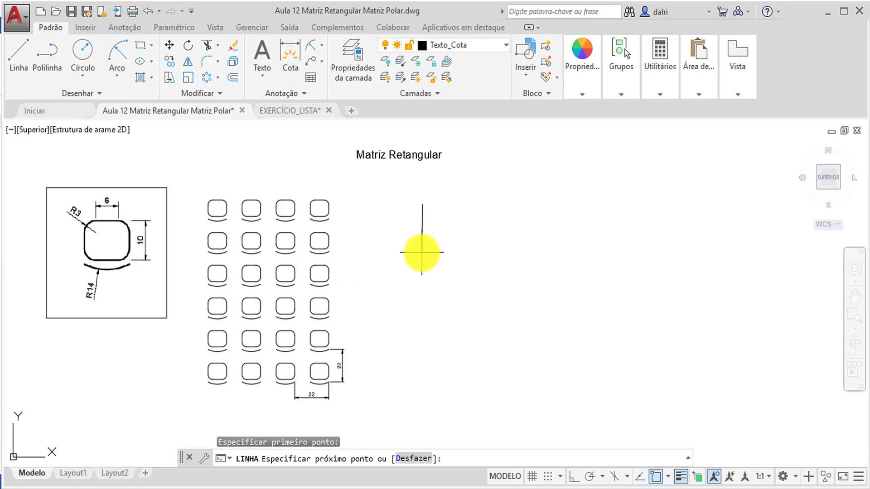
click(573, 476)
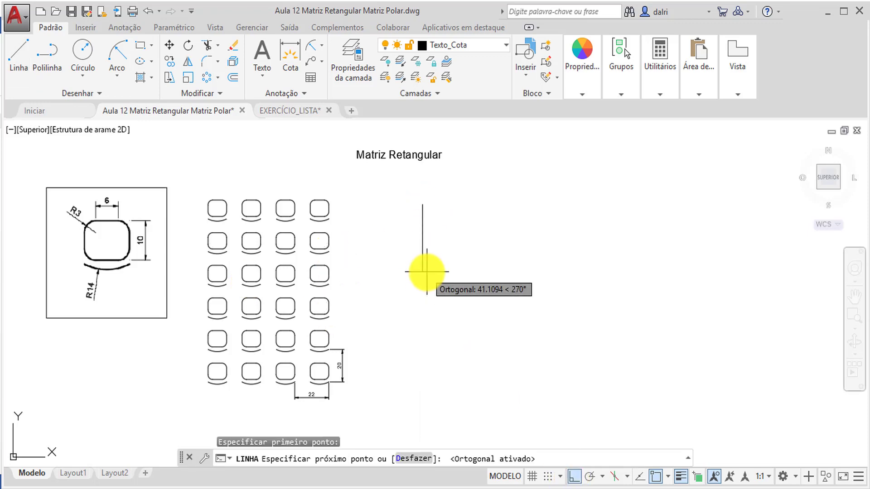
key(Return)
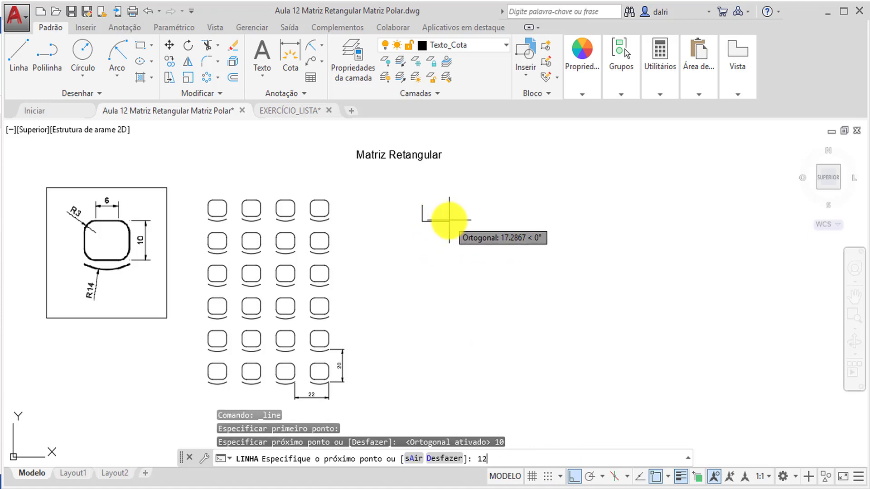
text(12)
key(Return)
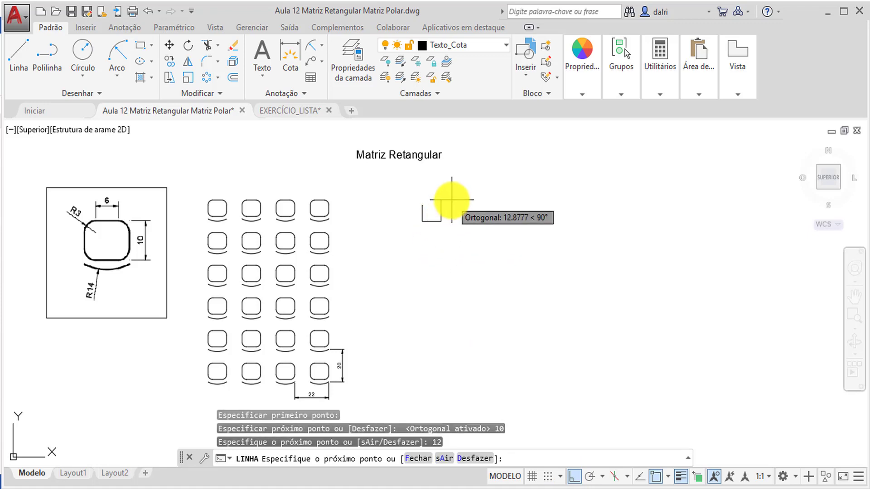
key(Return)
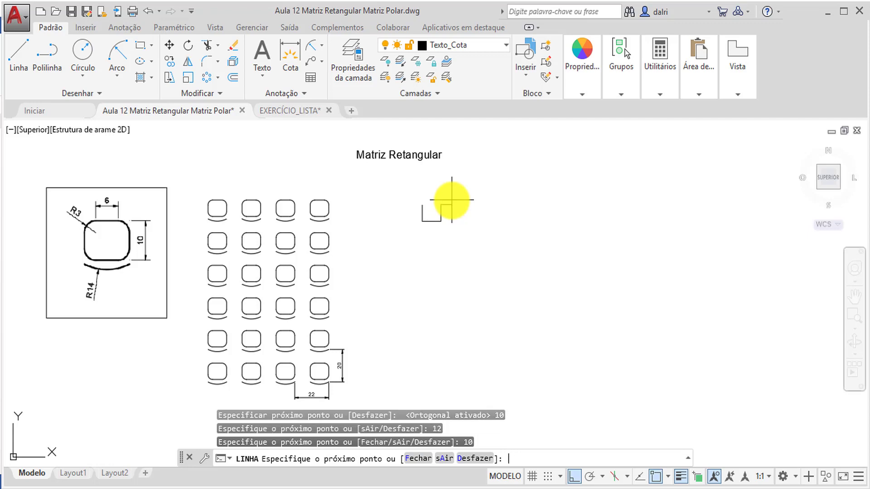
click(426, 205)
key(Return)
scroll(426, 204, up, 2)
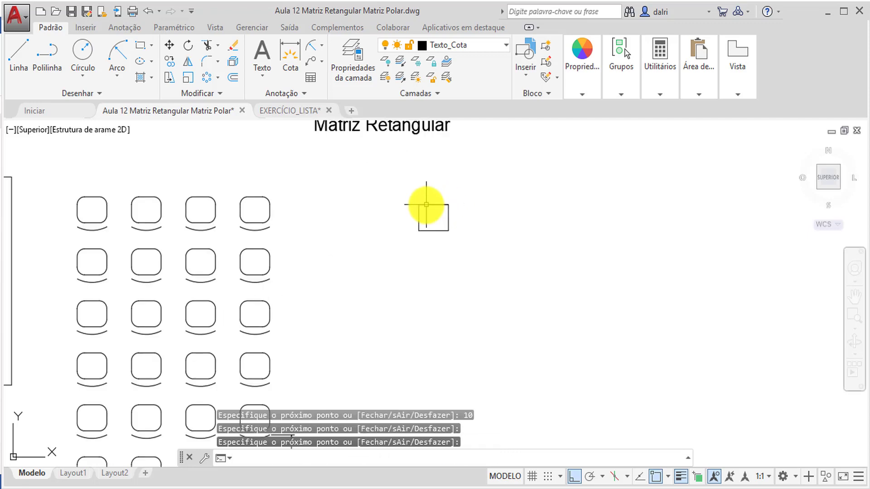
Examine the framed chair detail for the radius and placement of the backrest arc relative to the seat rectangle.
scroll(328, 269, down, 2)
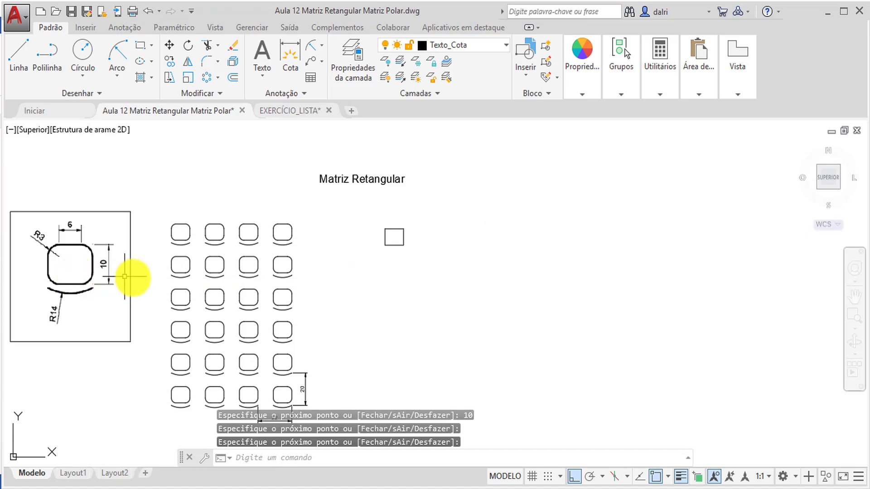
middle_drag(130, 275, 176, 280)
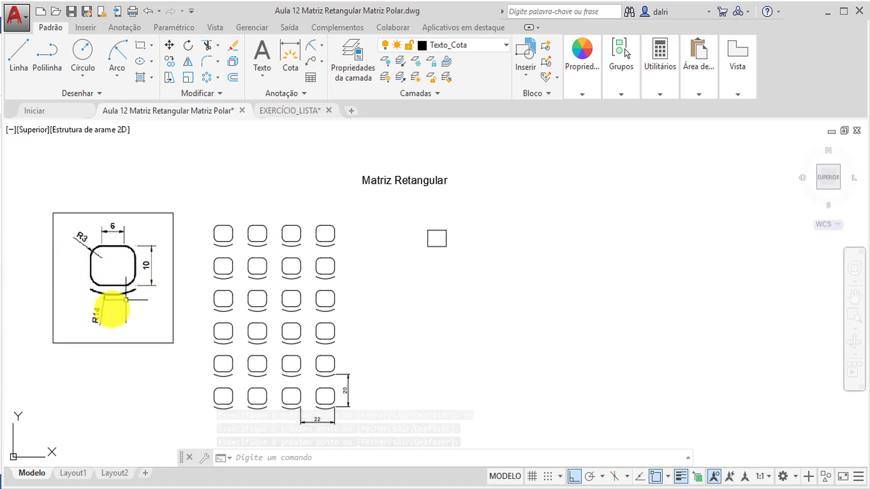
scroll(443, 290, up, 2)
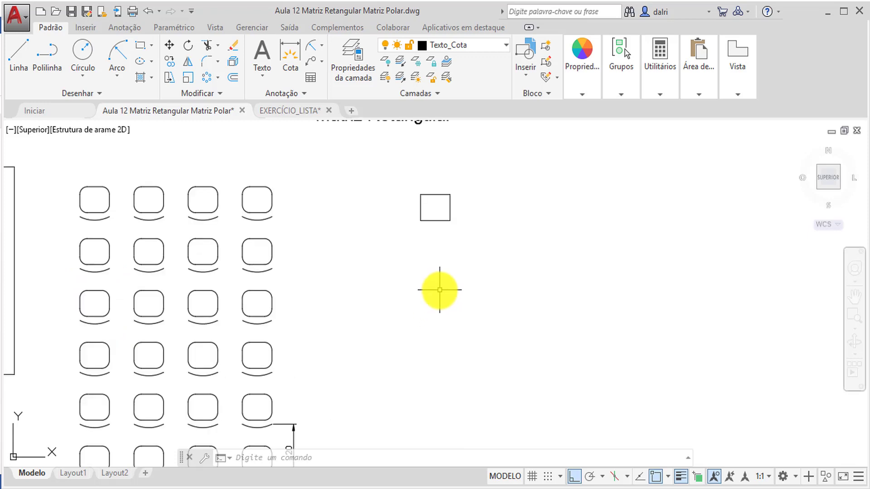
scroll(438, 171, up, 2)
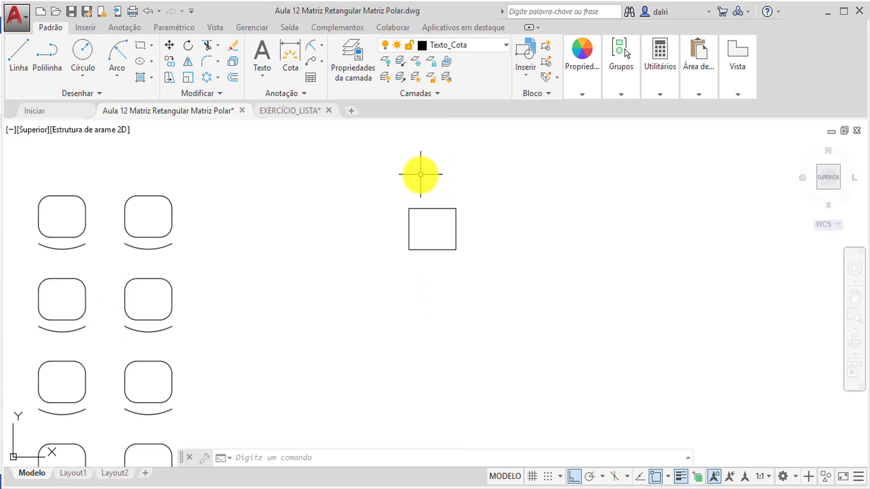
scroll(199, 289, down, 2)
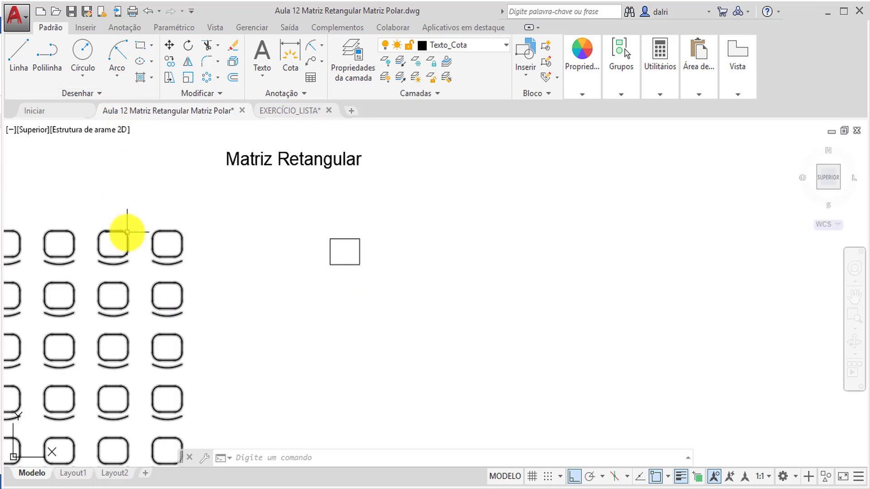
middle_drag(117, 200, 273, 202)
middle_drag(71, 277, 320, 259)
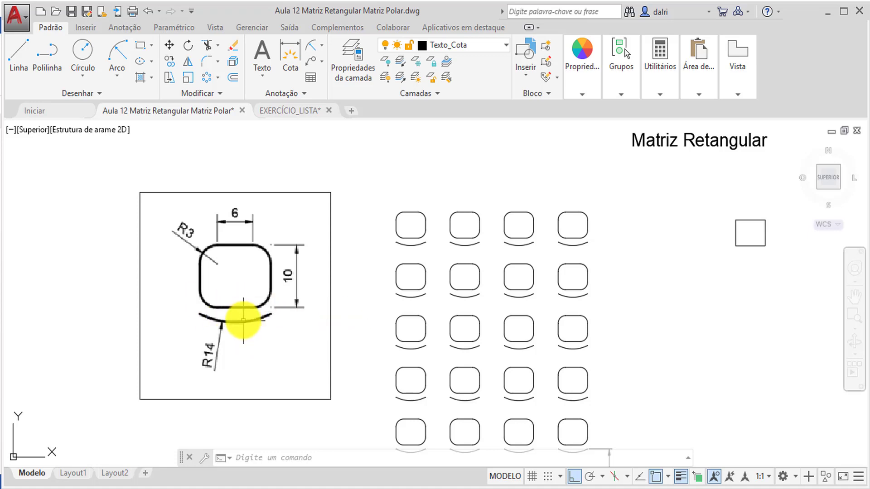
middle_drag(674, 341, 440, 345)
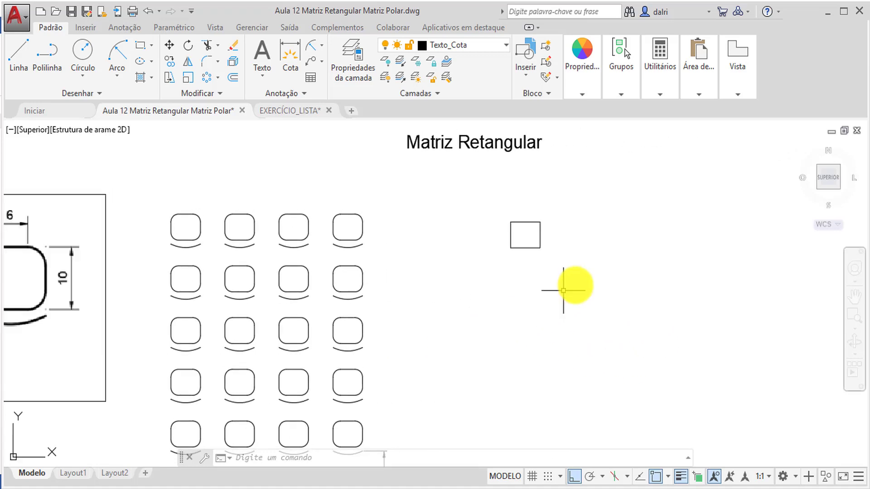
scroll(575, 285, up, 2)
middle_drag(576, 285, 487, 312)
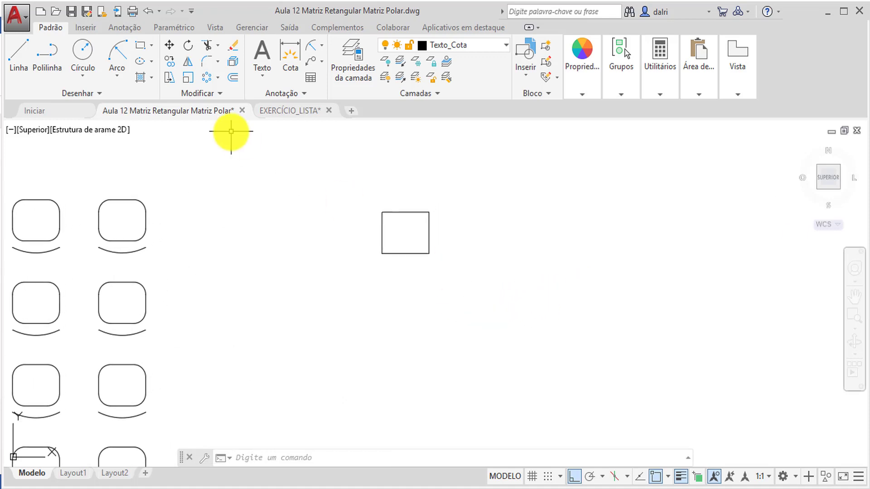
Draw a start-end-radius arc of radius 14 between the lower-left and lower-right corners of the new rectangle.
click(107, 74)
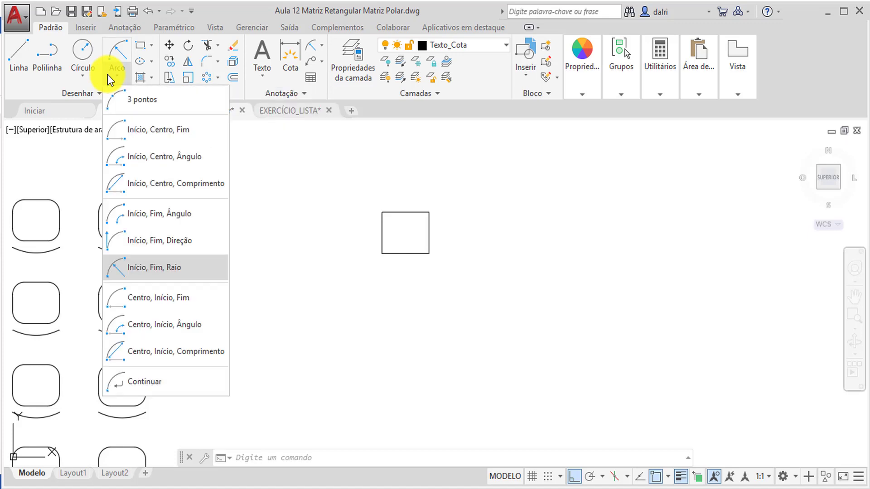
click(156, 271)
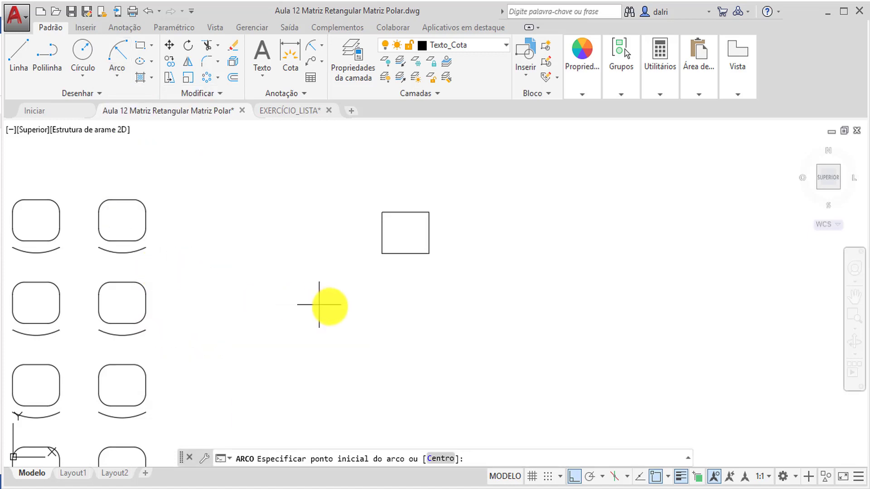
click(382, 253)
click(429, 253)
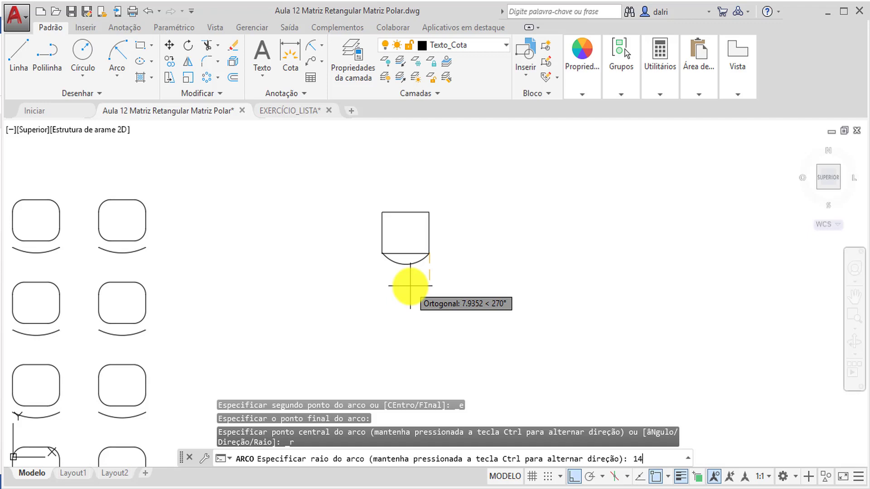
text(14)
key(Return)
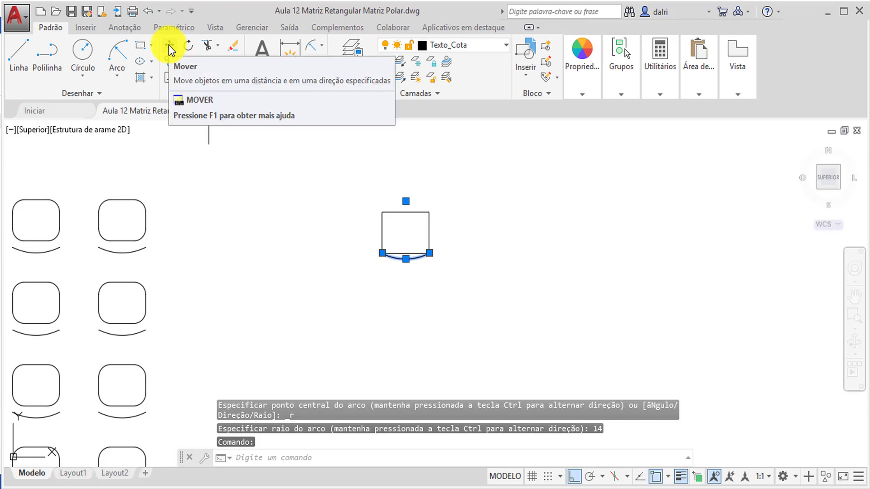
key(Escape)
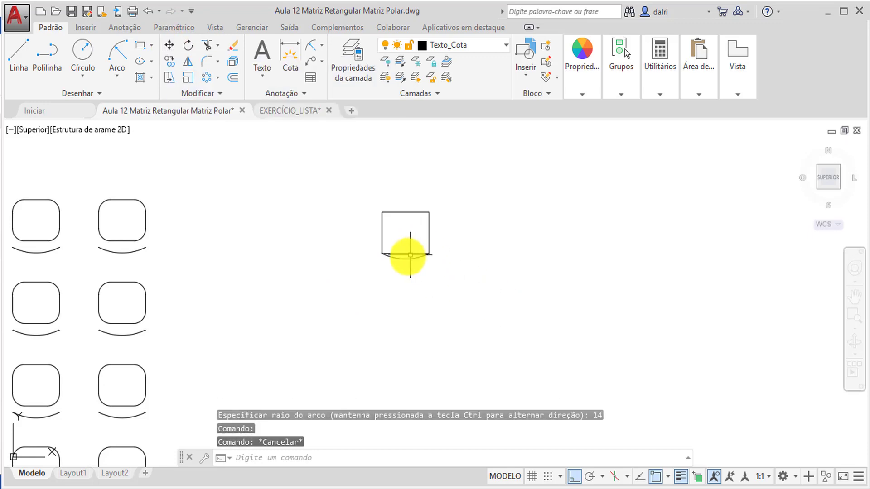
Add a radius dimension to the arc, placing its text below the rectangle.
click(310, 46)
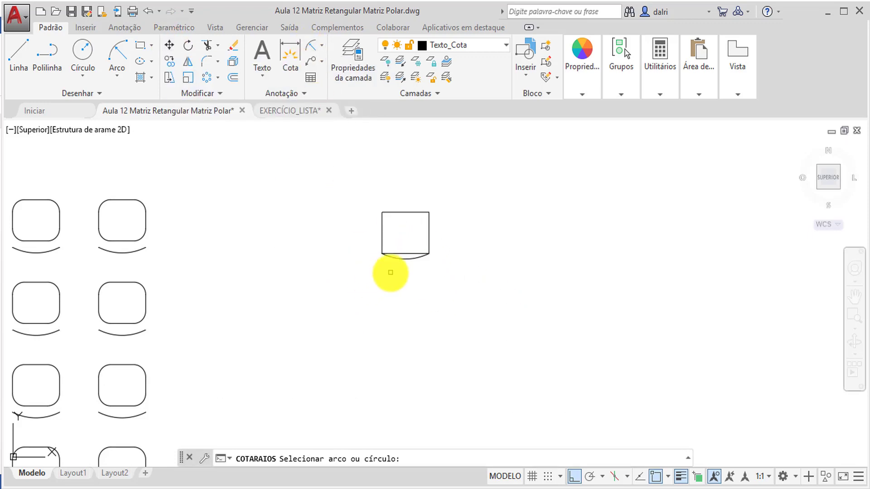
click(397, 257)
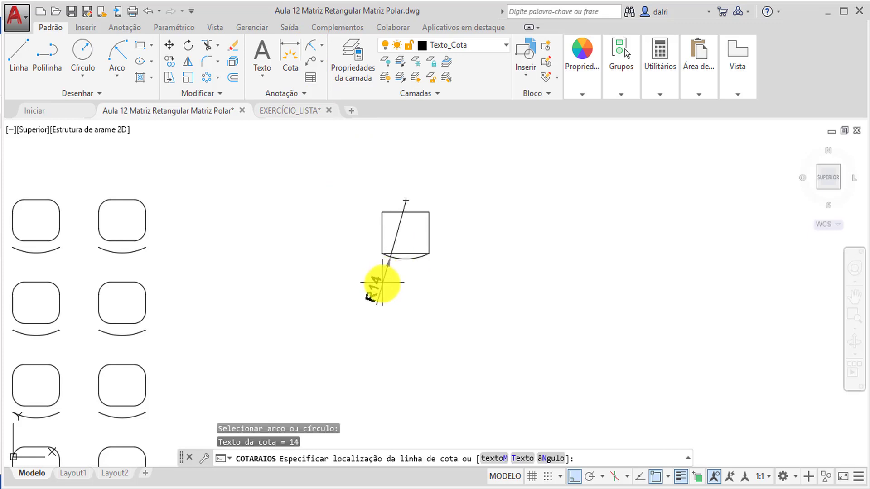
click(383, 329)
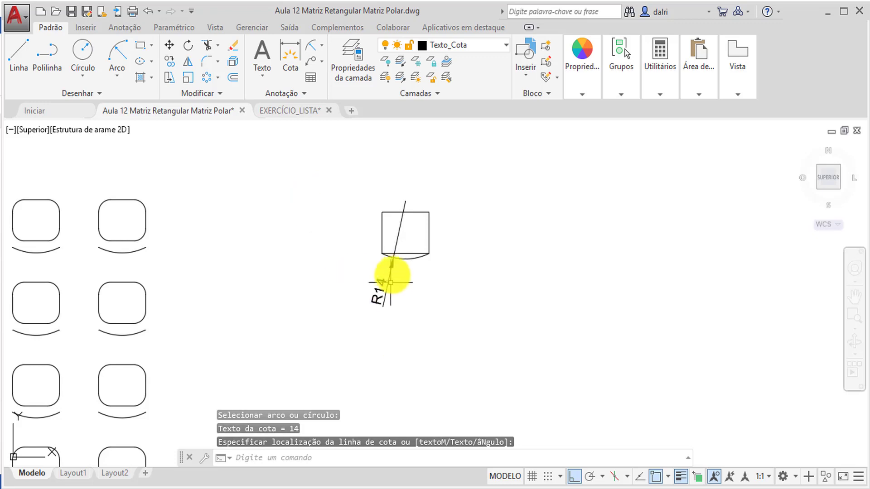
Move the backrest arc straight down about 2 units, away from the rectangle's lower edge.
scroll(412, 260, up, 2)
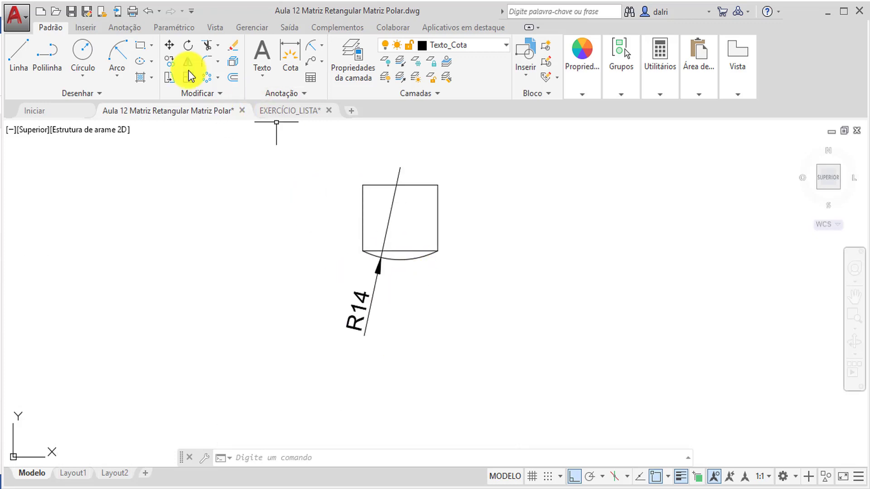
click(414, 257)
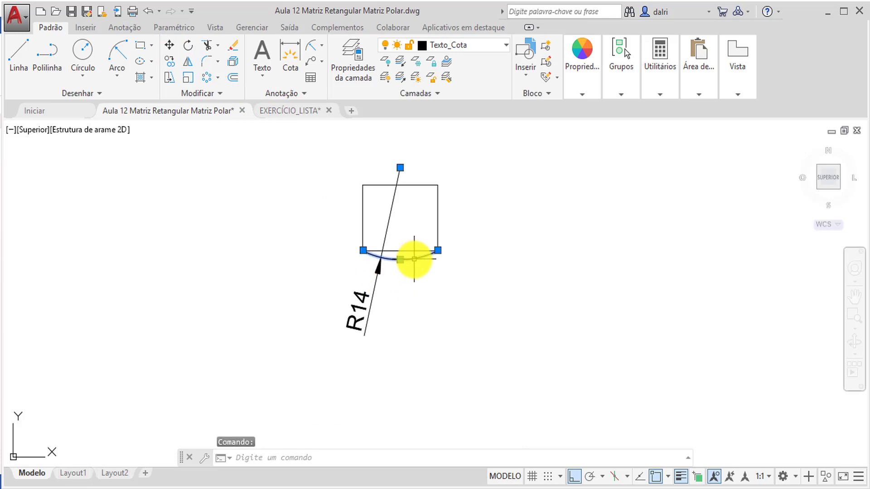
click(170, 46)
click(435, 280)
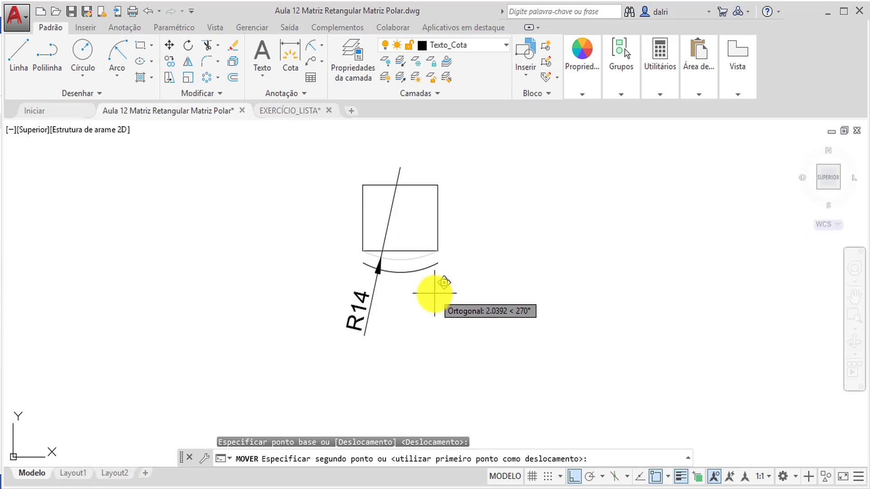
click(435, 293)
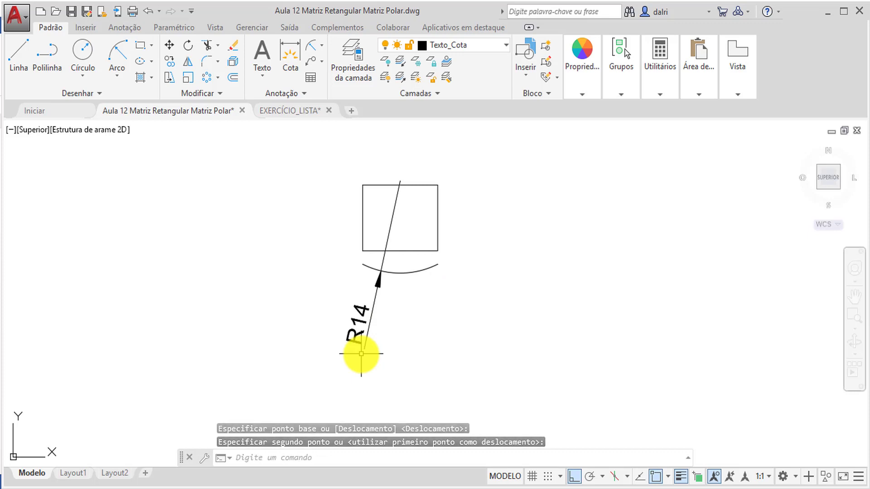
Move the backrest arc slightly back up to narrow its gap to the rectangle.
click(419, 272)
click(166, 46)
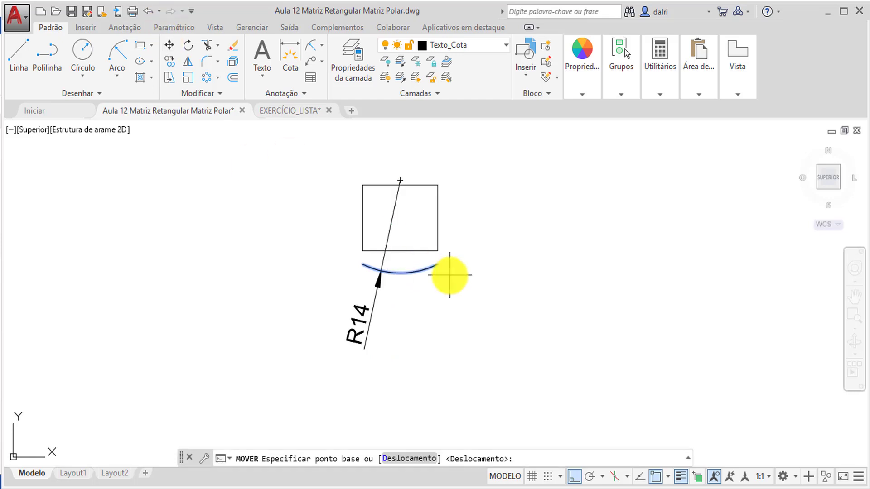
click(452, 288)
click(453, 289)
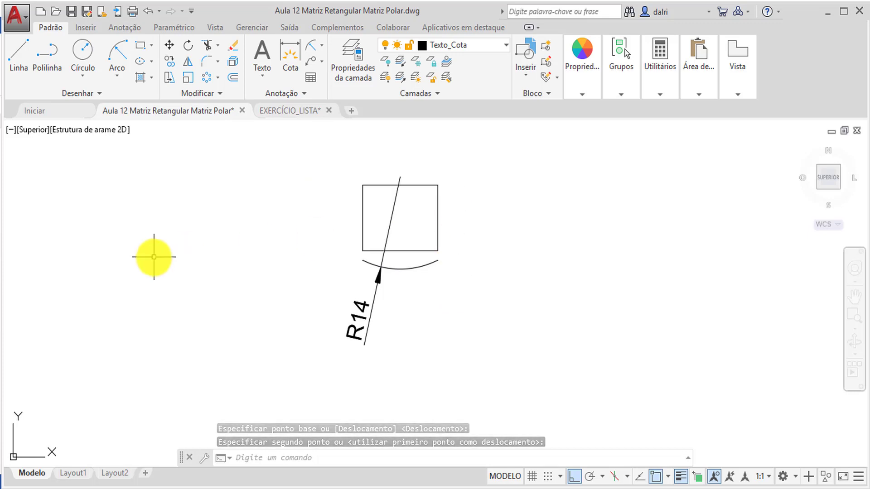
Fillet all four corners of the new seat rectangle with radius 3, using the Multiple option.
middle_drag(154, 256, 483, 302)
scroll(138, 219, down, 4)
middle_drag(118, 228, 434, 249)
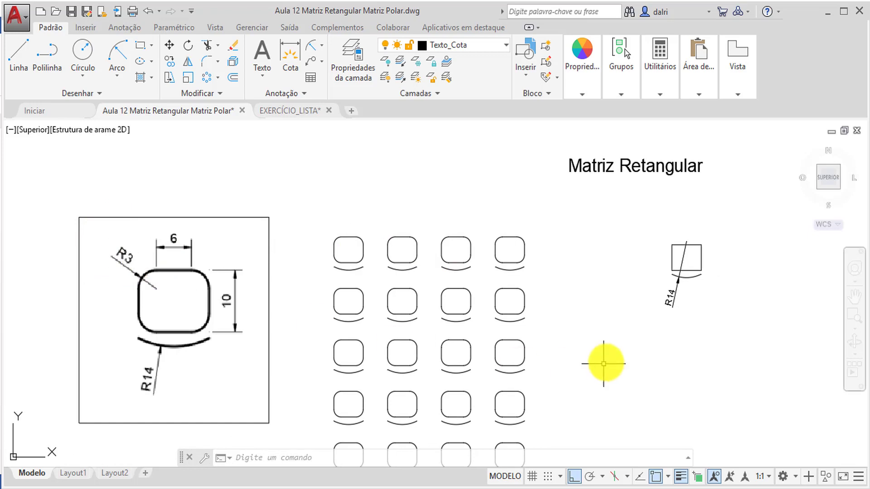
middle_drag(640, 345, 439, 336)
scroll(529, 245, up, 2)
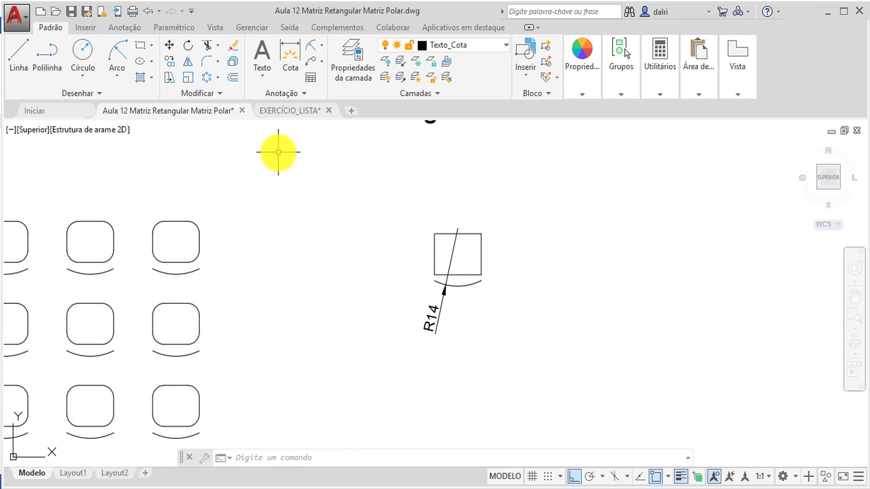
click(218, 65)
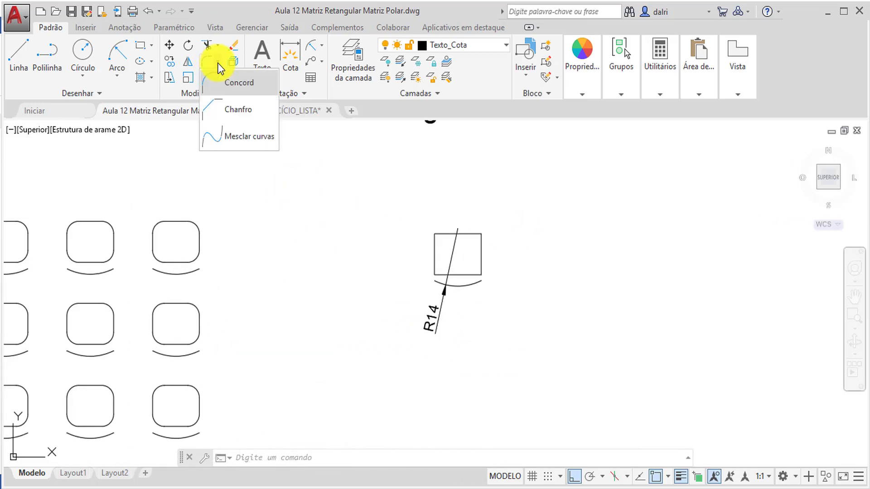
click(226, 85)
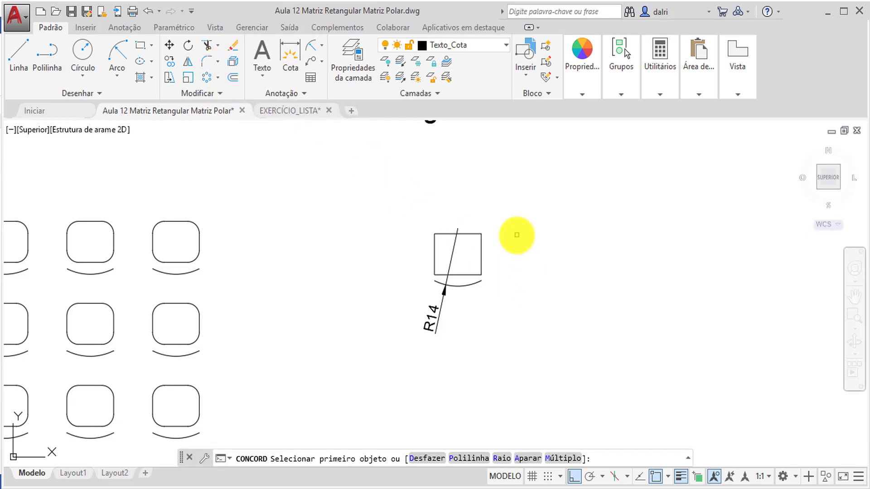
scroll(517, 235, up, 2)
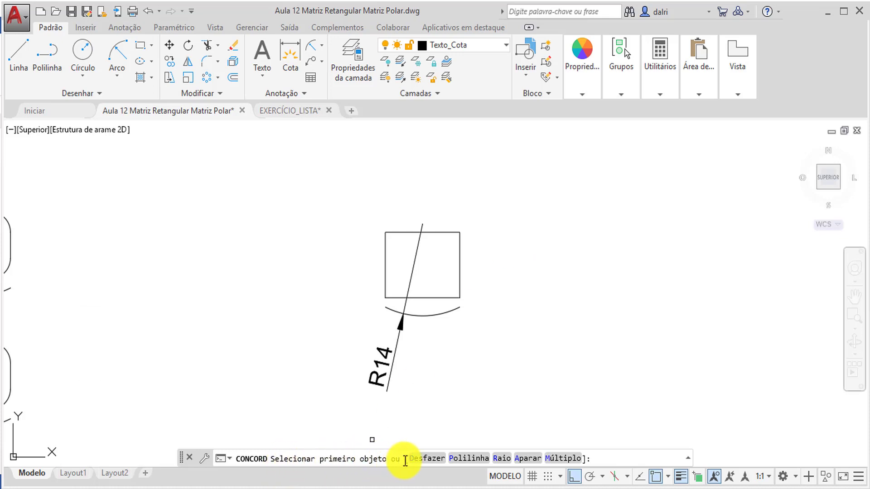
click(501, 458)
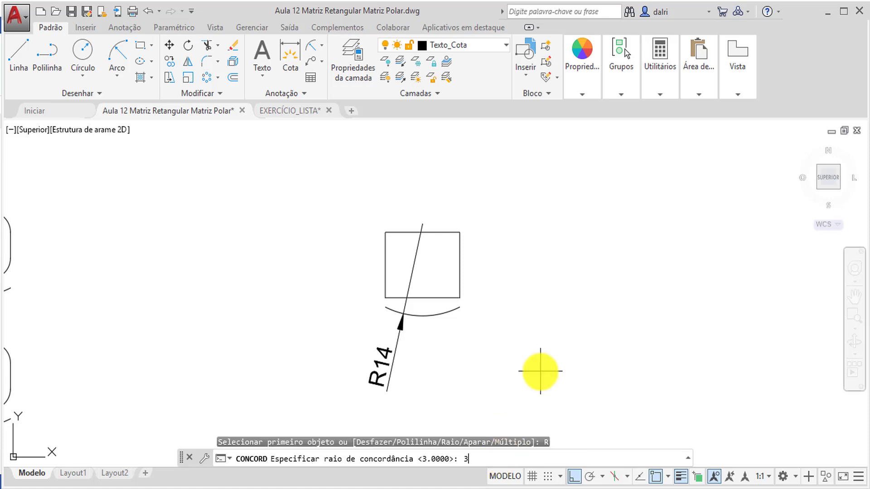
text(3)
key(Return)
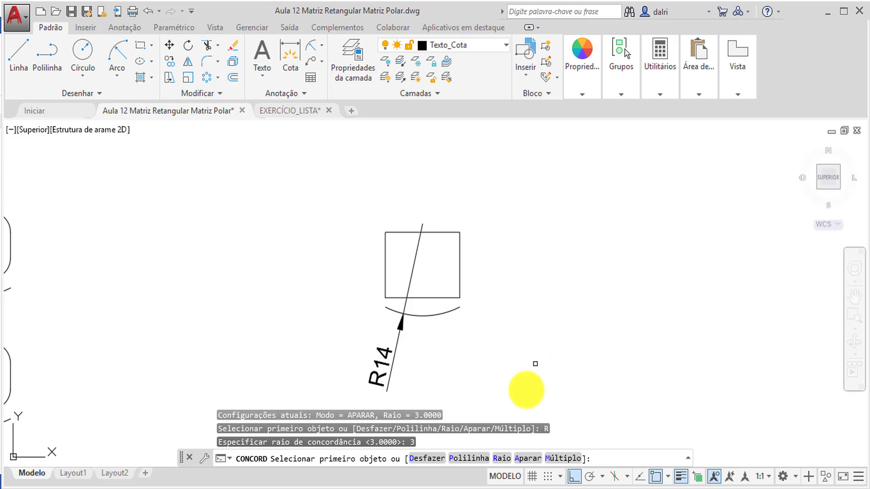
click(566, 459)
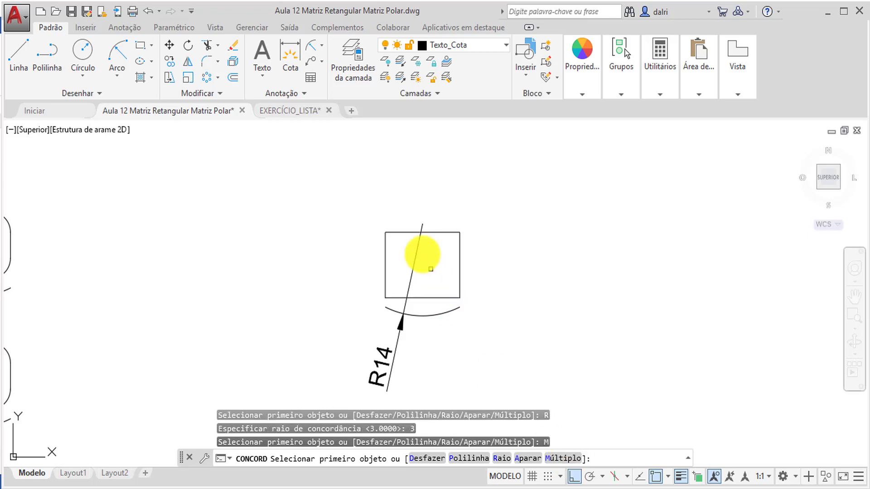
click(397, 233)
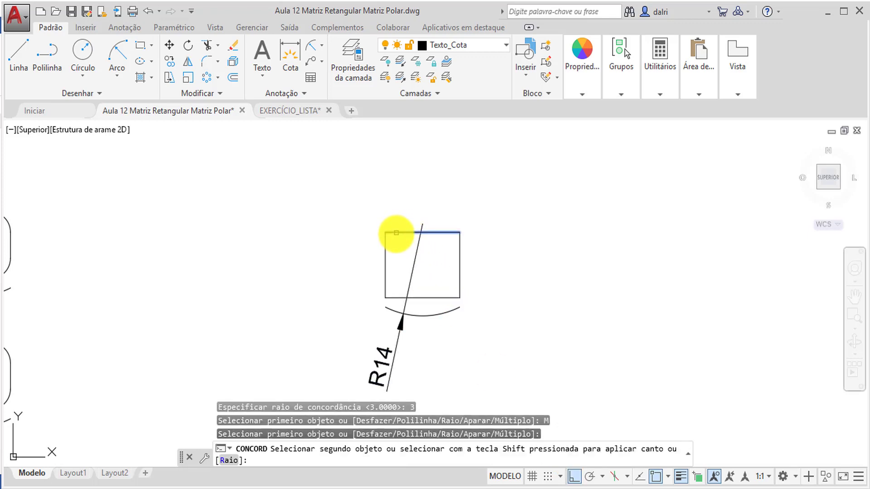
click(385, 247)
click(383, 277)
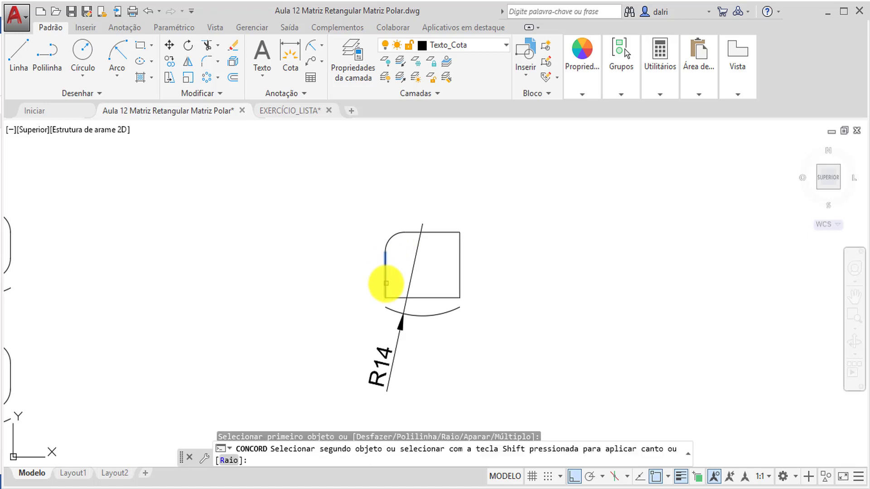
click(392, 296)
click(442, 294)
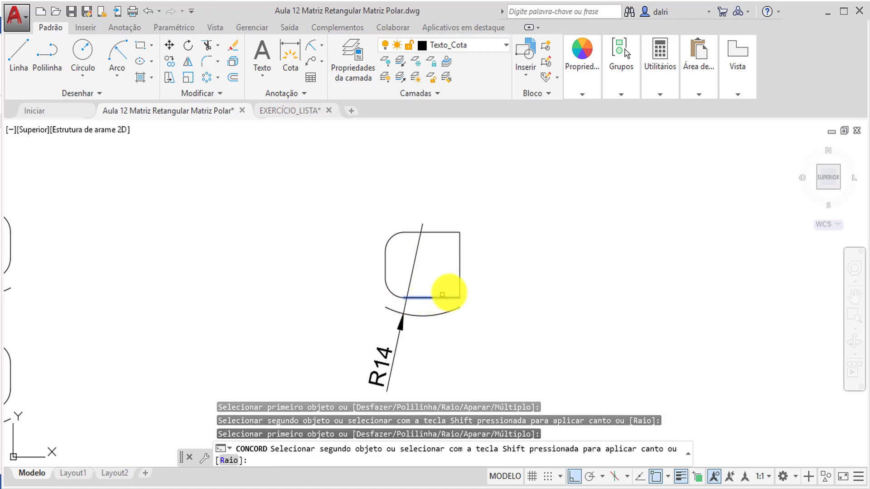
click(459, 288)
click(459, 245)
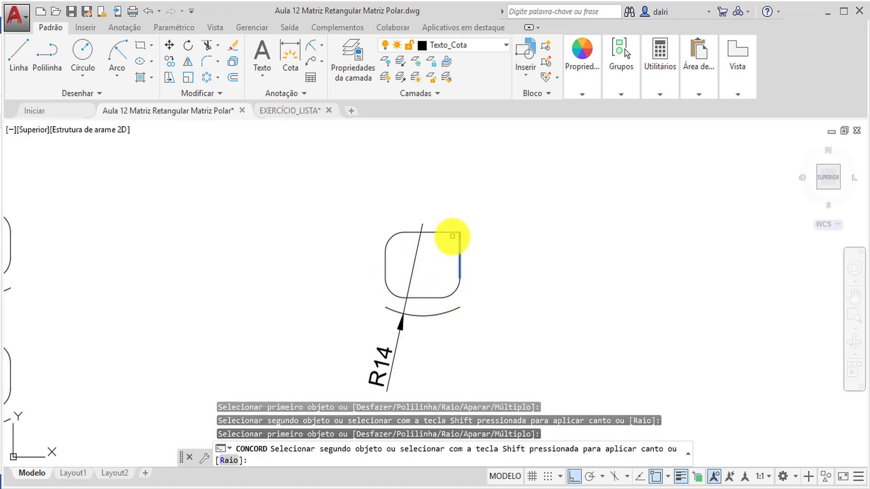
click(448, 233)
key(Return)
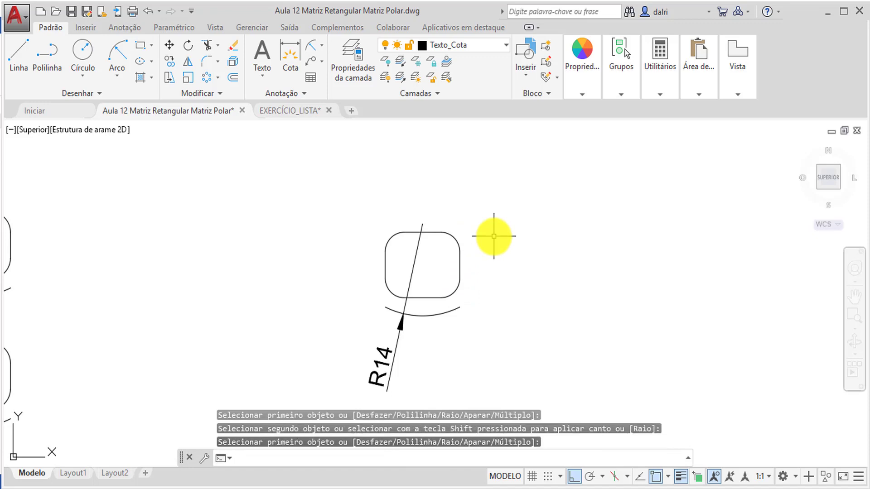
Add horizontal linear dimensions above the seat for its straight top edge and, stacked above that, its overall width.
click(322, 48)
click(323, 62)
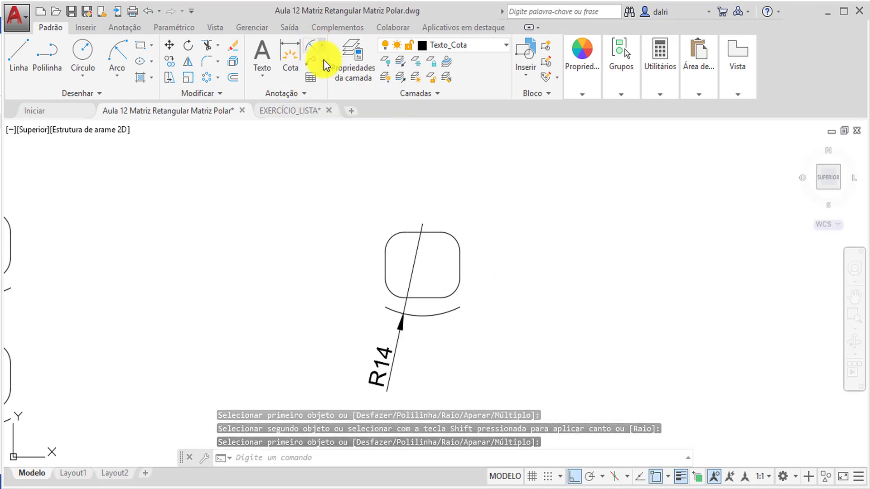
click(402, 231)
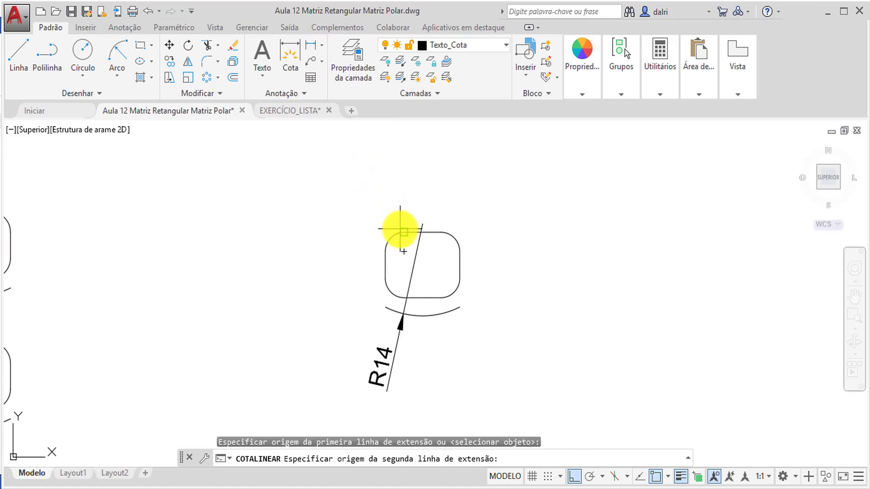
click(441, 232)
click(442, 215)
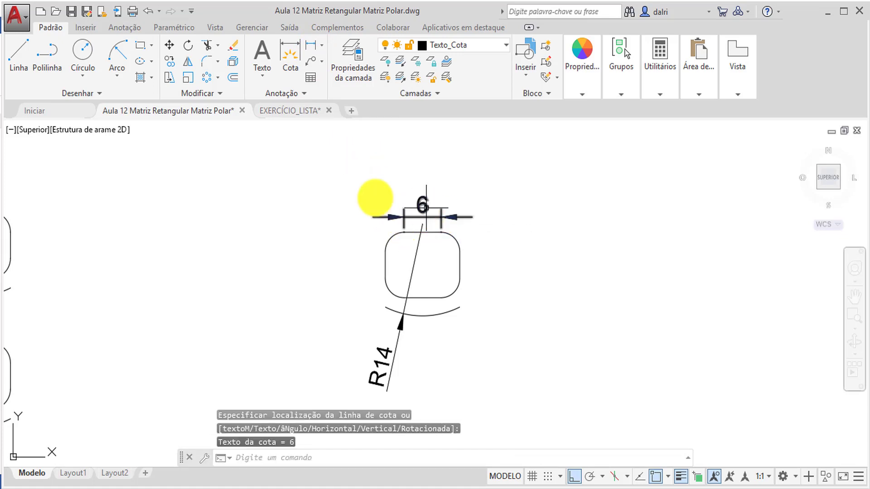
key(Return)
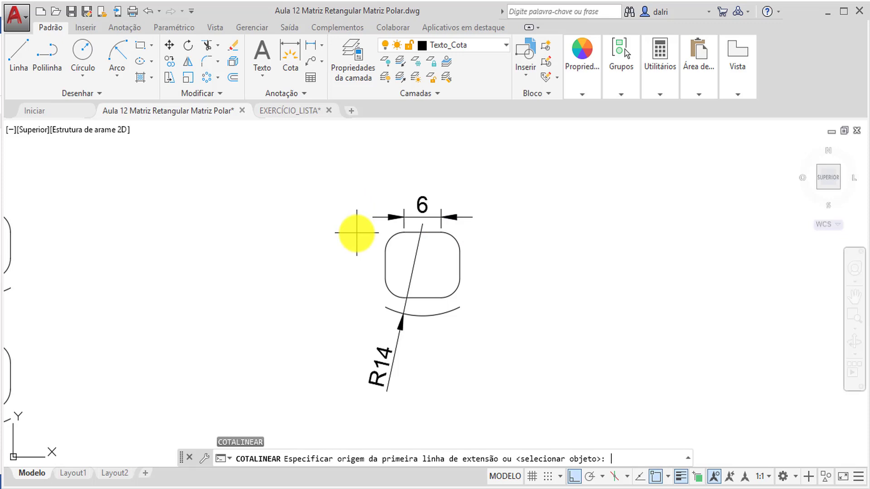
click(383, 249)
click(460, 238)
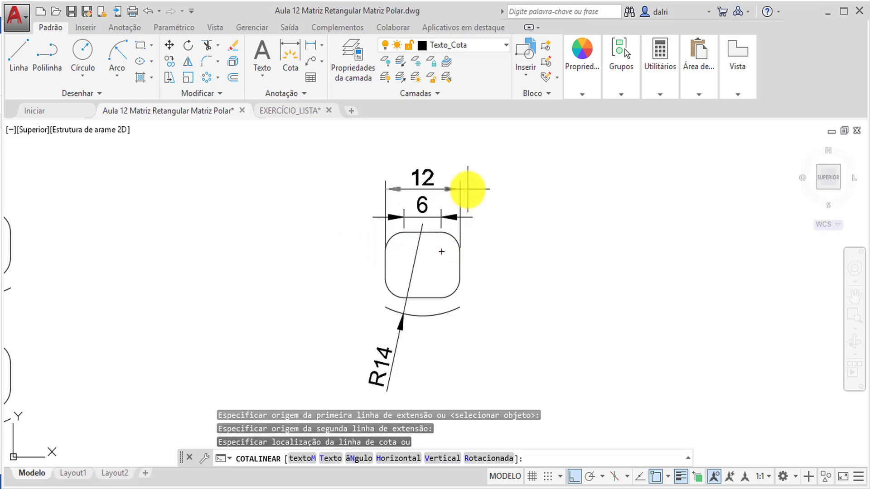
click(468, 189)
Add a vertical linear dimension for the seat's height, placed to the left of the chair.
key(Return)
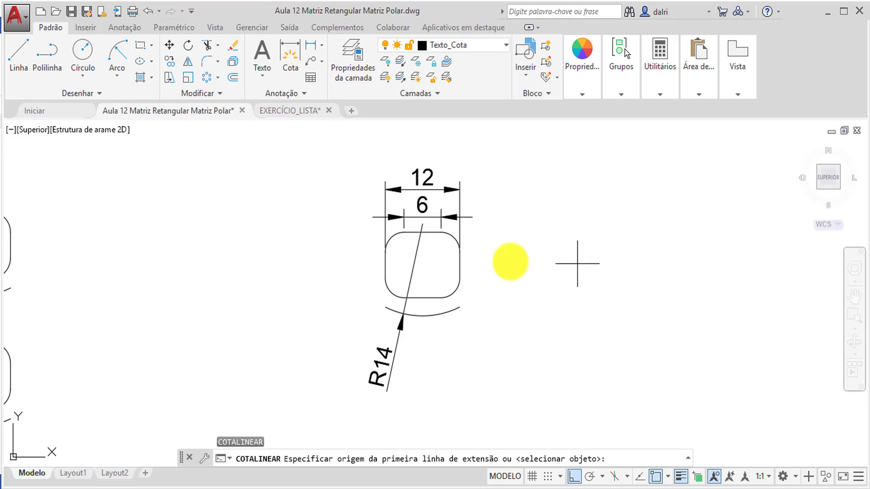
click(404, 233)
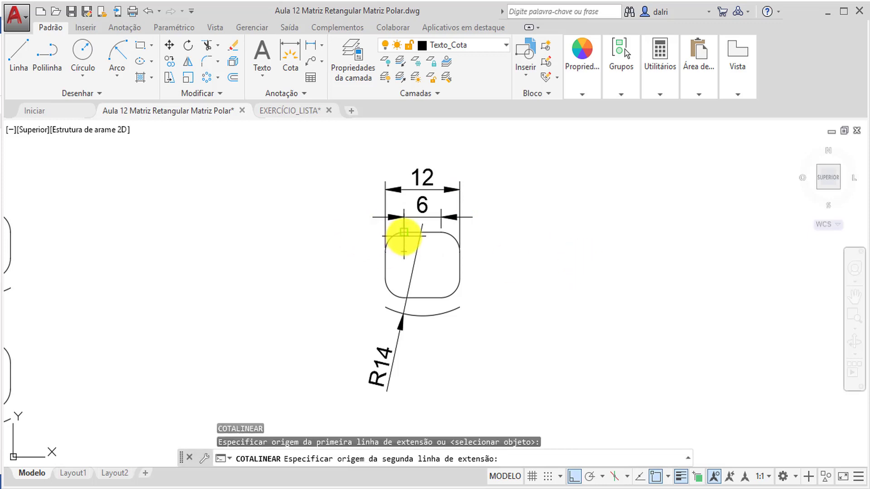
click(402, 297)
click(370, 279)
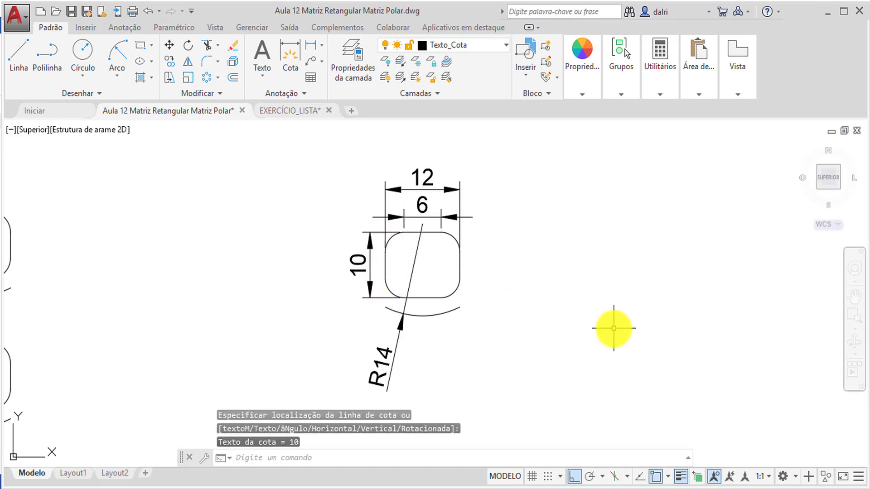
Delete all dimensions from the new chair: both widths, the backrest arc's radius and the seat height.
scroll(614, 328, down, 5)
middle_drag(195, 349, 252, 284)
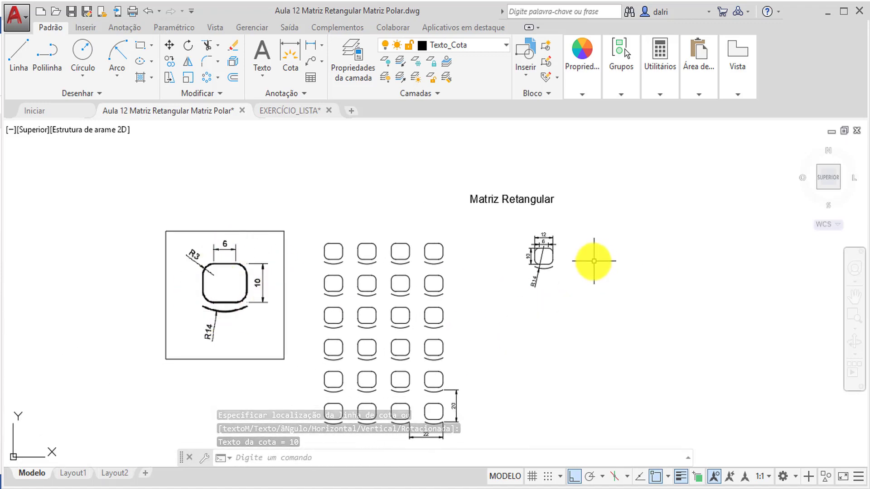
scroll(594, 261, up, 2)
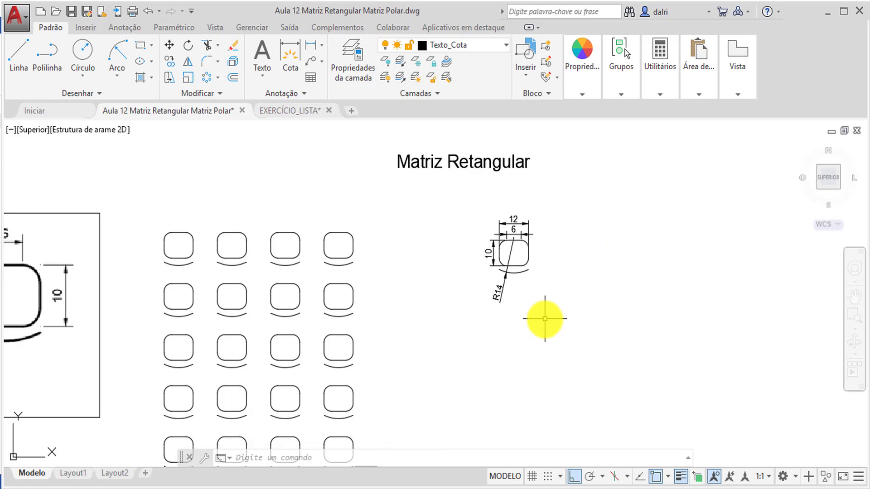
middle_drag(288, 320, 350, 224)
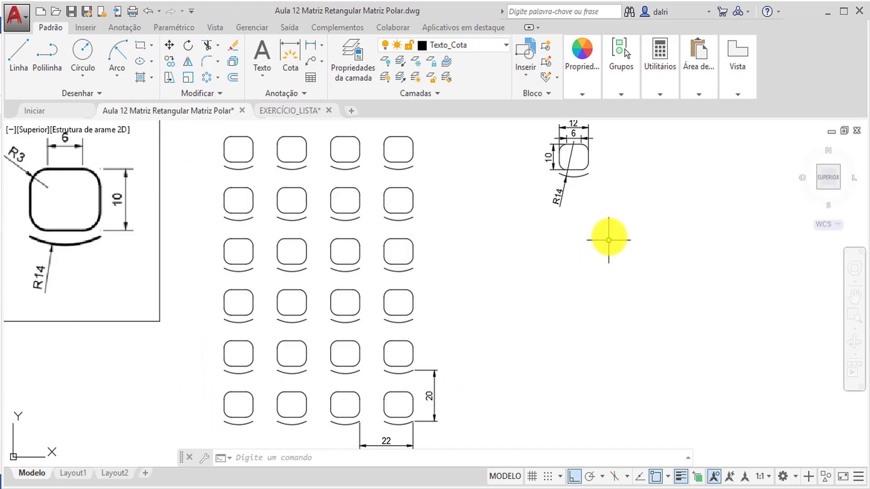
middle_drag(610, 228, 564, 256)
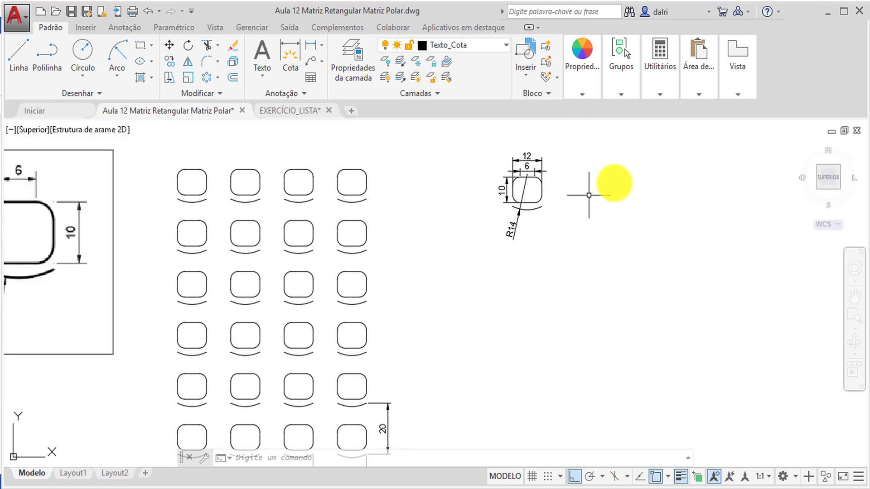
click(587, 141)
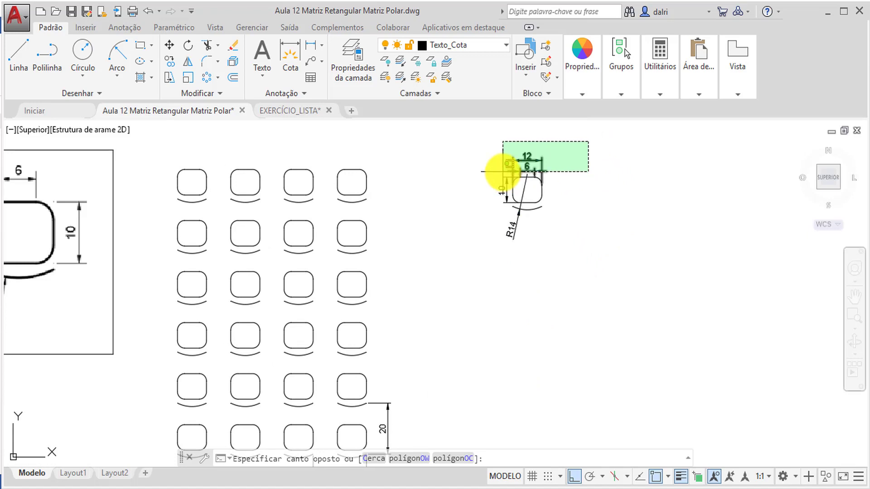
click(502, 165)
key(Delete)
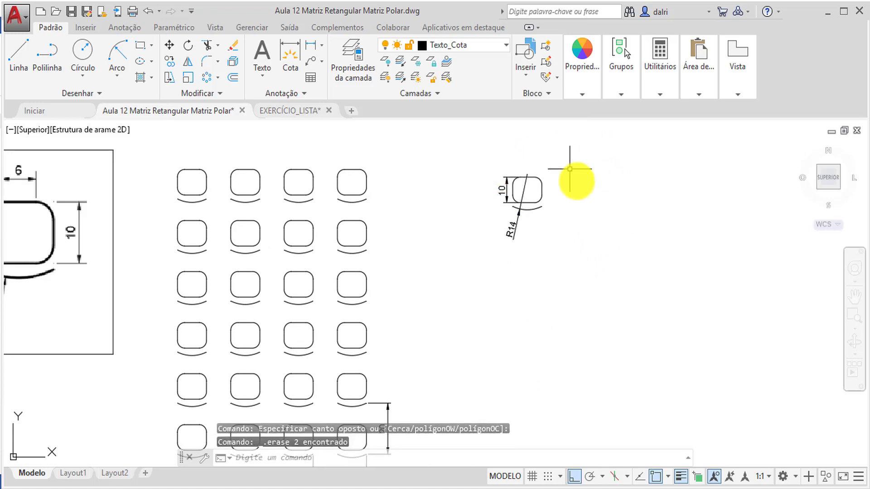
click(485, 229)
click(520, 229)
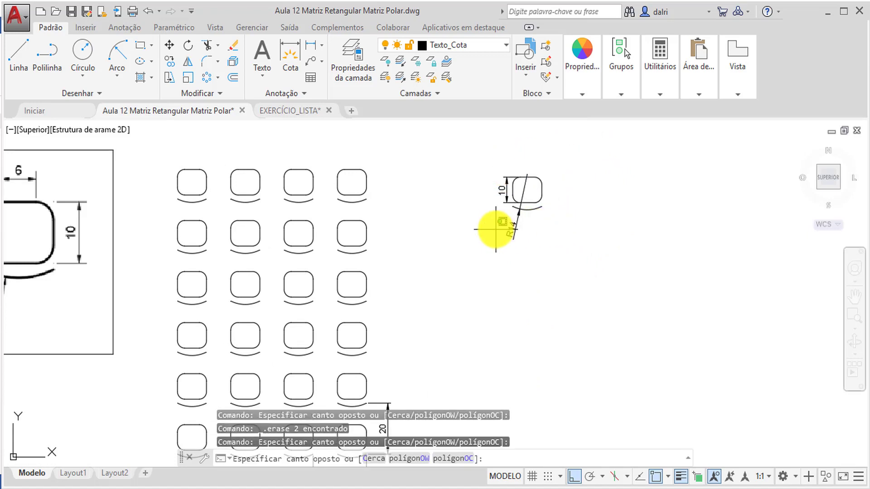
click(510, 228)
key(Delete)
click(501, 185)
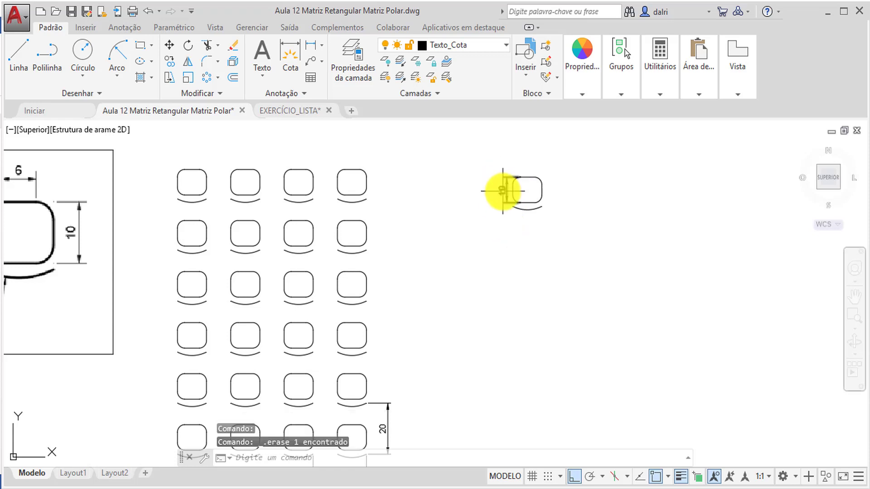
key(Delete)
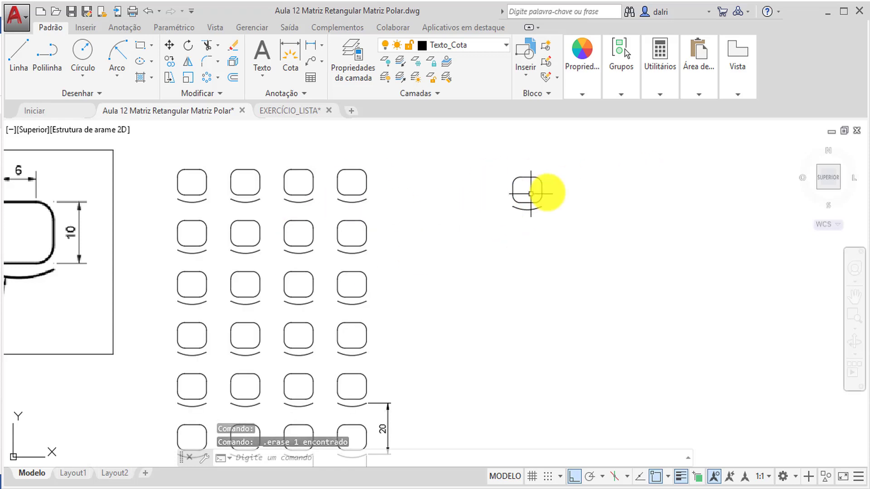
Create a rectangular array from the new chair's seat and backrest arc.
middle_drag(618, 188, 521, 167)
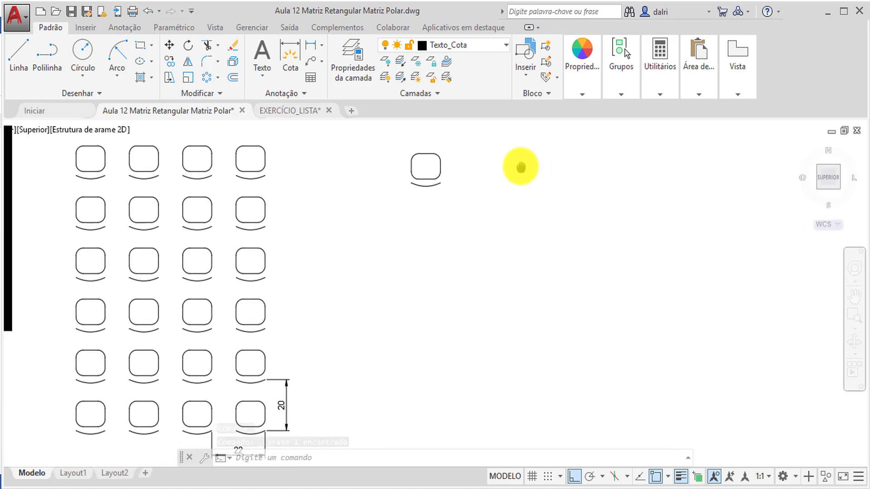
click(459, 140)
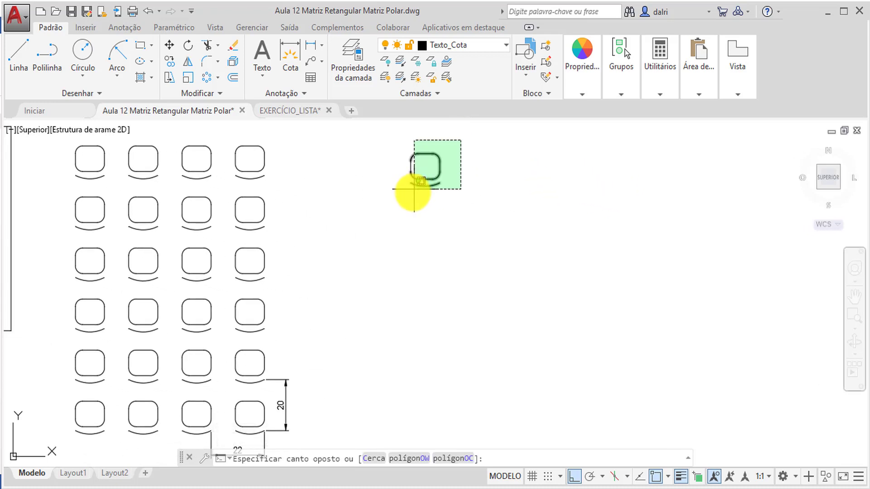
click(403, 195)
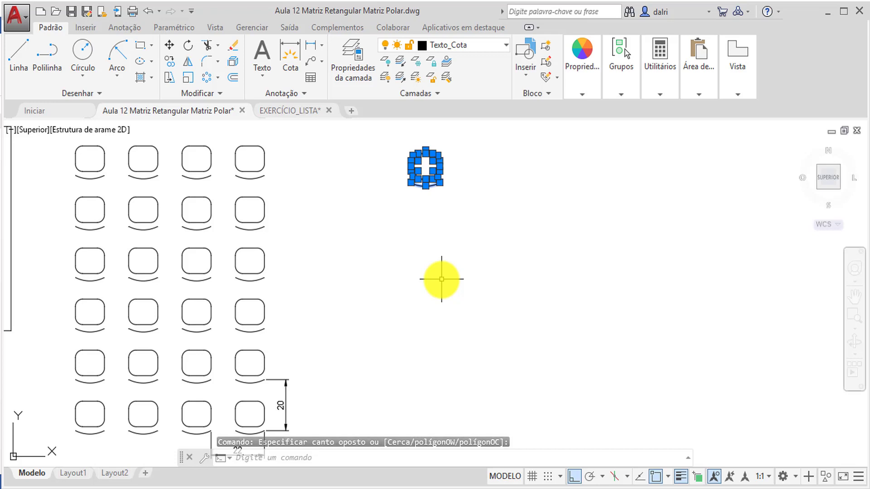
click(217, 78)
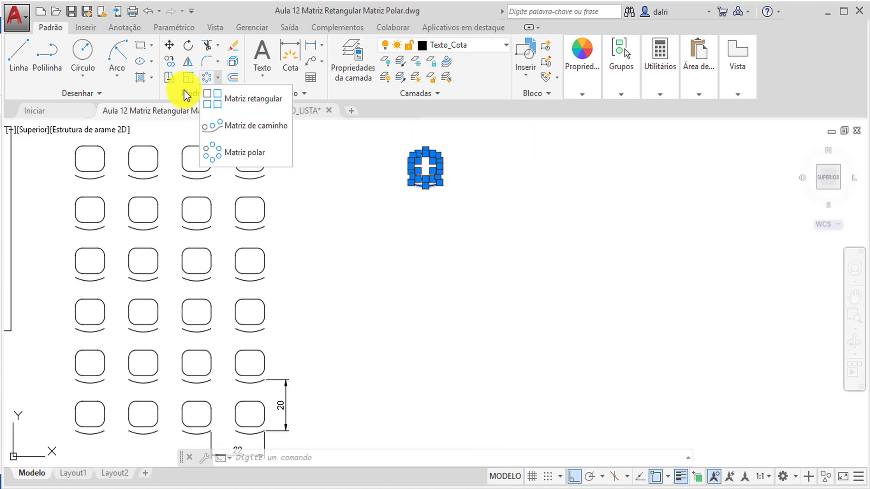
click(184, 91)
click(217, 79)
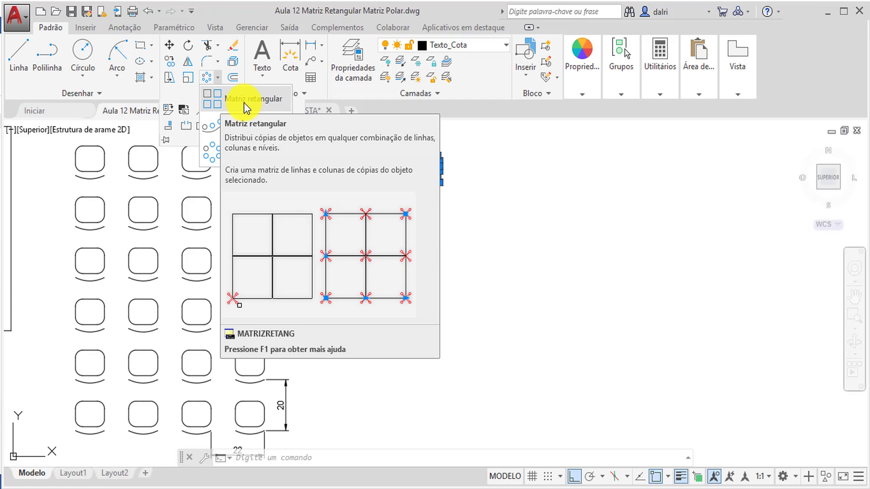
click(244, 102)
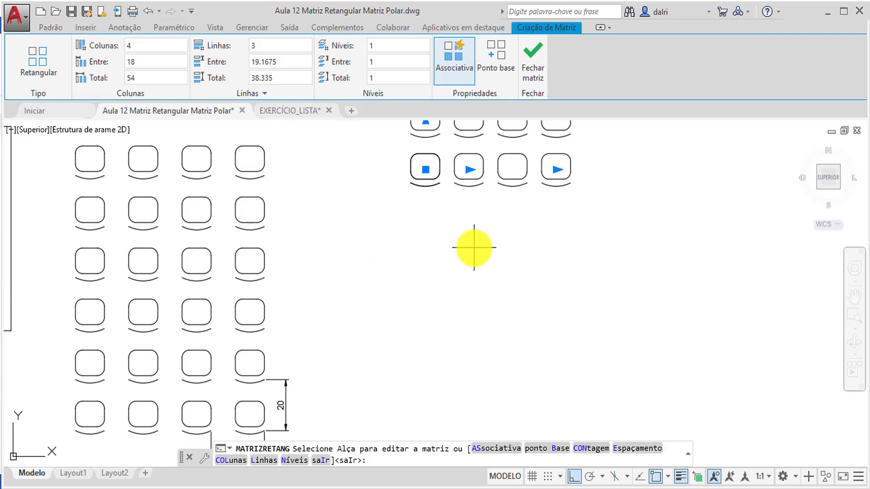
middle_drag(477, 227, 458, 330)
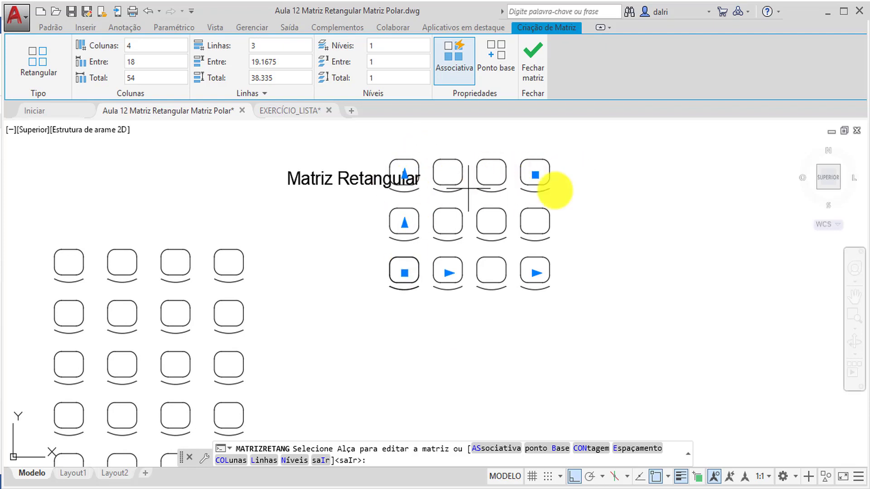
Reverse the array's row direction so the rows run downward from the source chair, spaced about 18.9 apart, and finish the array.
click(405, 224)
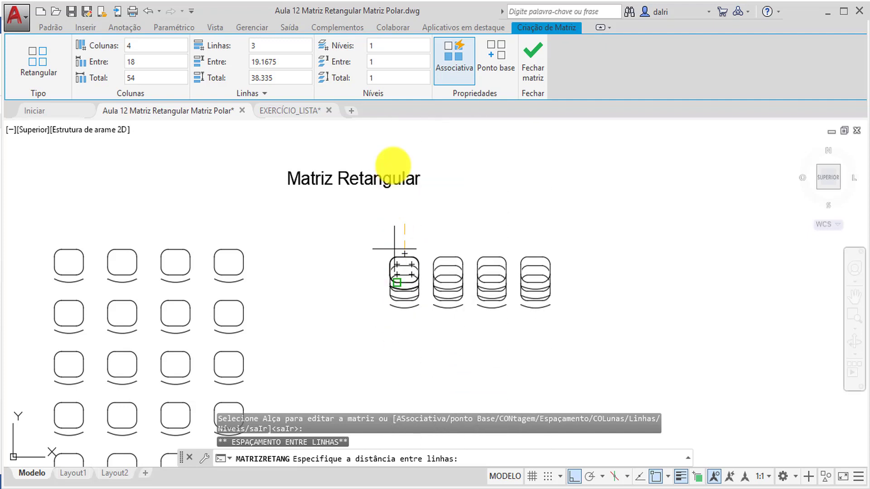
click(399, 322)
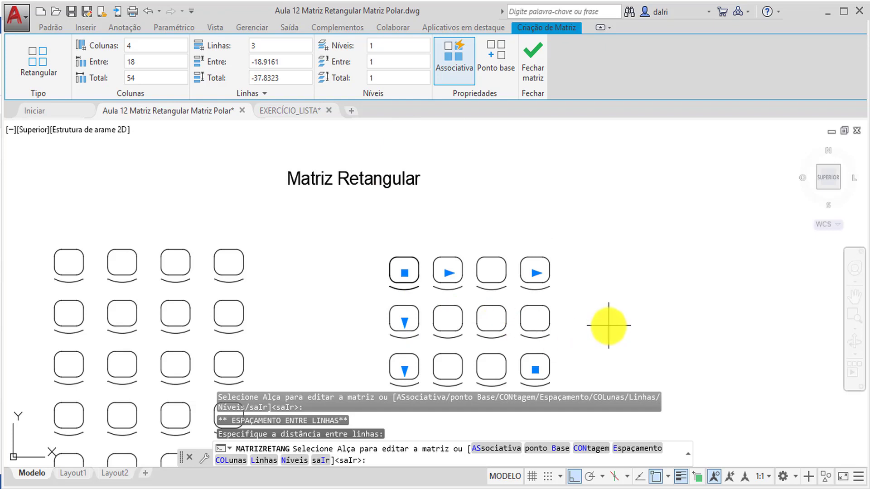
middle_drag(608, 324, 572, 232)
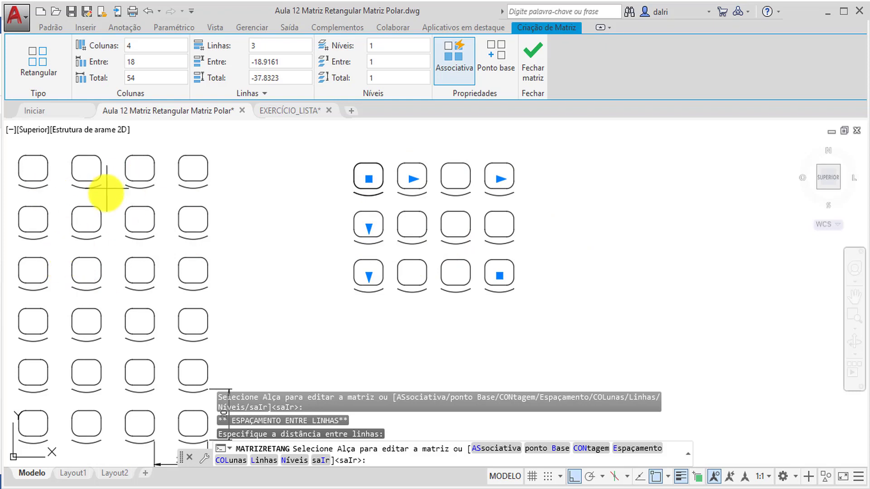
middle_drag(257, 257, 299, 187)
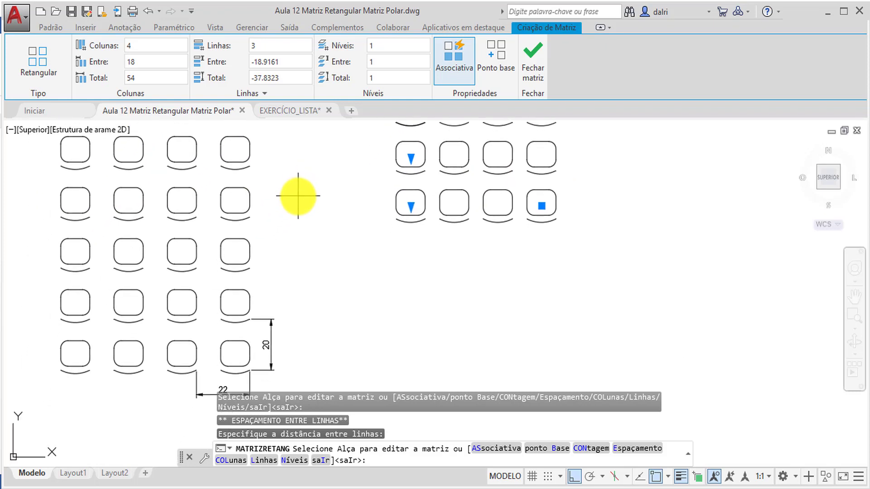
middle_drag(282, 325, 304, 243)
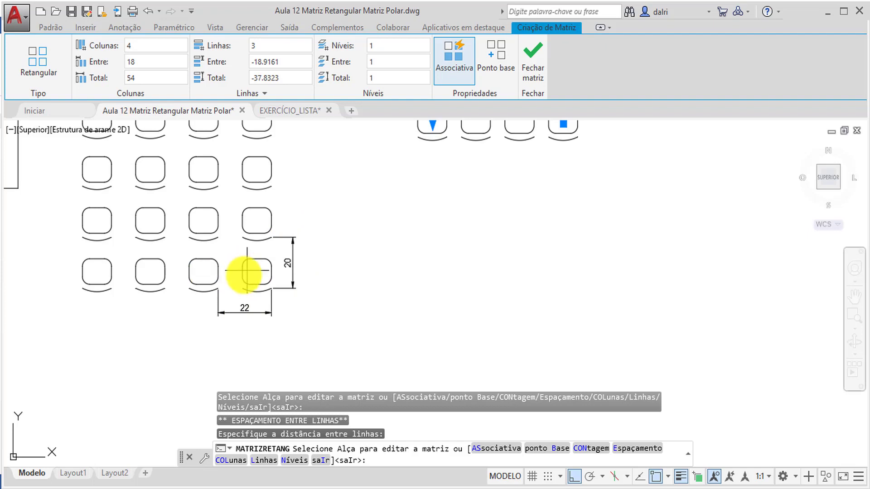
middle_drag(349, 249, 318, 344)
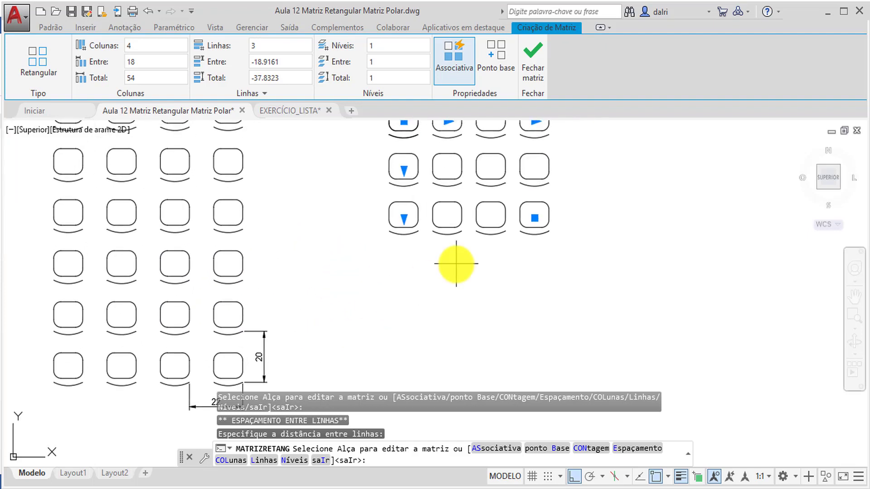
middle_drag(451, 249, 440, 191)
middle_drag(415, 220, 347, 333)
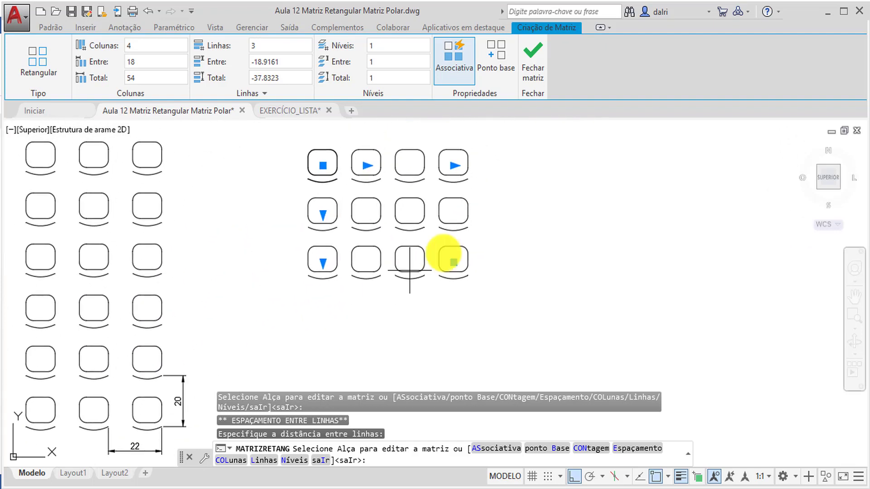
mouse_move(505, 230)
middle_down()
mouse_move(518, 267)
mouse_move(527, 266)
middle_up()
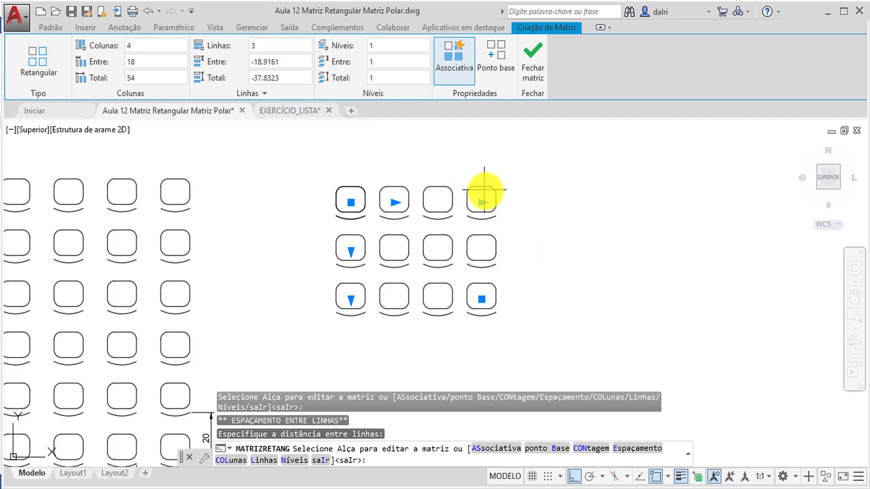
click(528, 73)
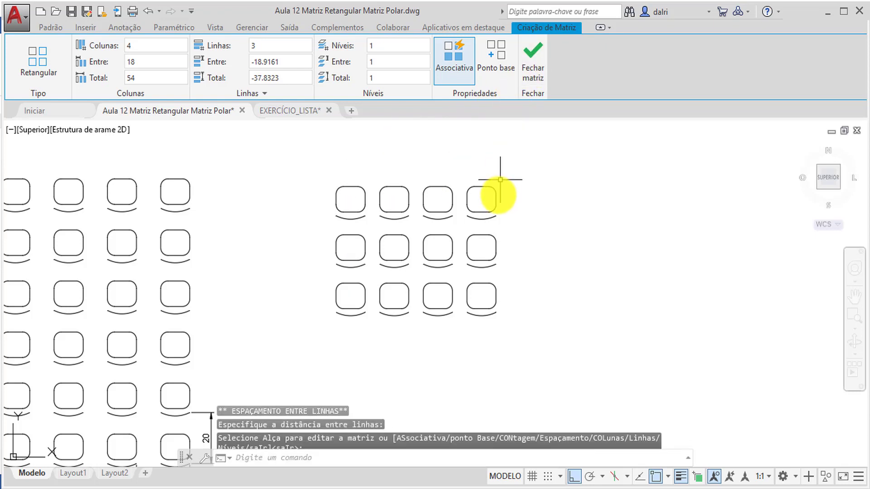
Edit the new chair array to have 6 rows and close the array editing.
click(364, 186)
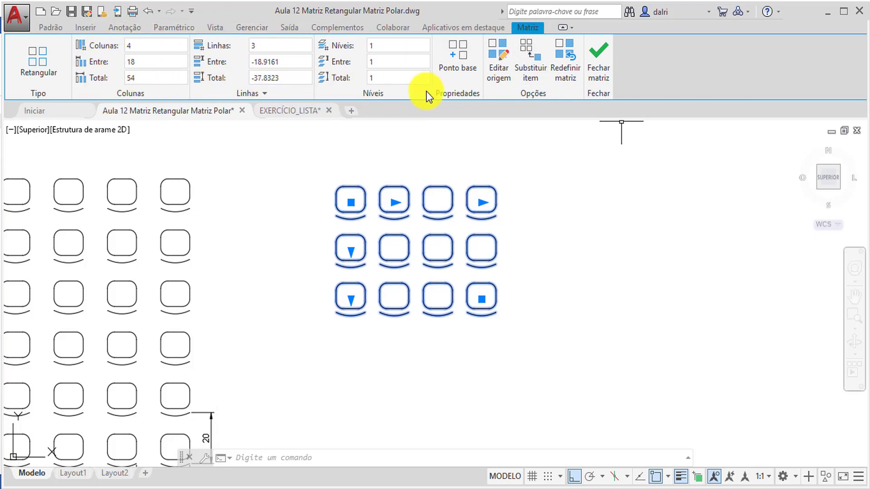
click(596, 73)
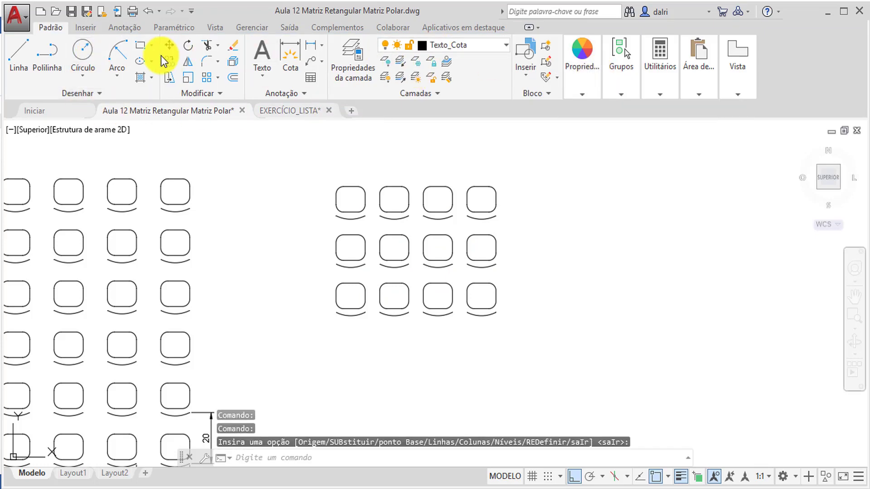
click(355, 184)
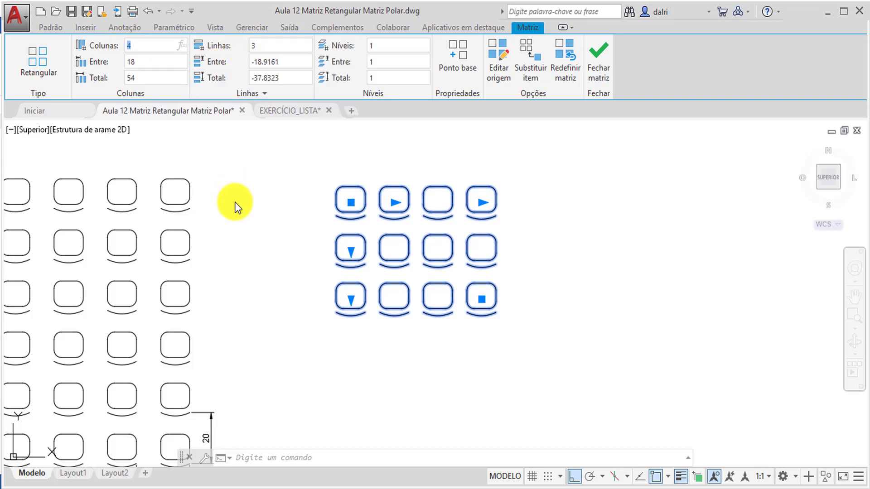
middle_drag(234, 202, 261, 139)
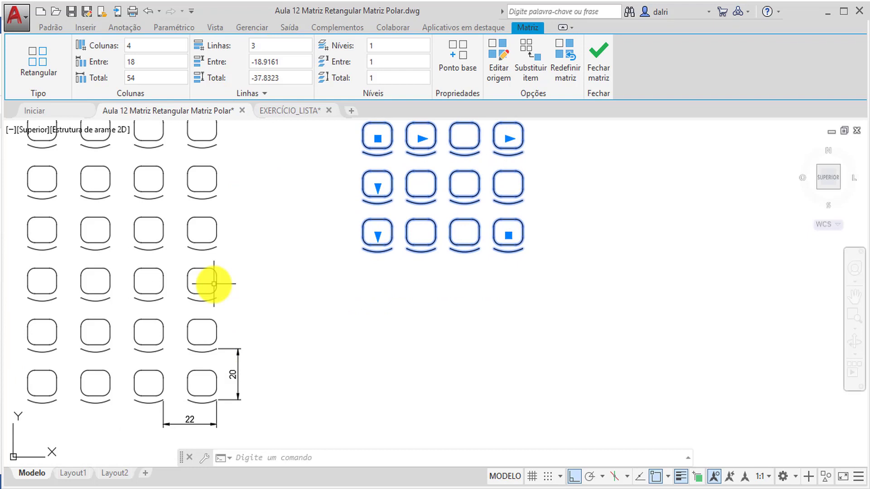
mouse_move(213, 159)
middle_down()
mouse_move(210, 227)
mouse_move(192, 236)
middle_up()
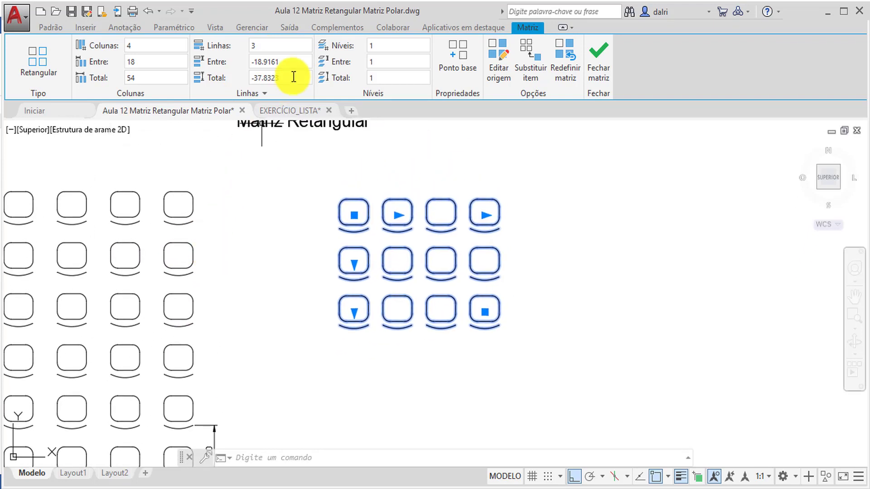
click(259, 48)
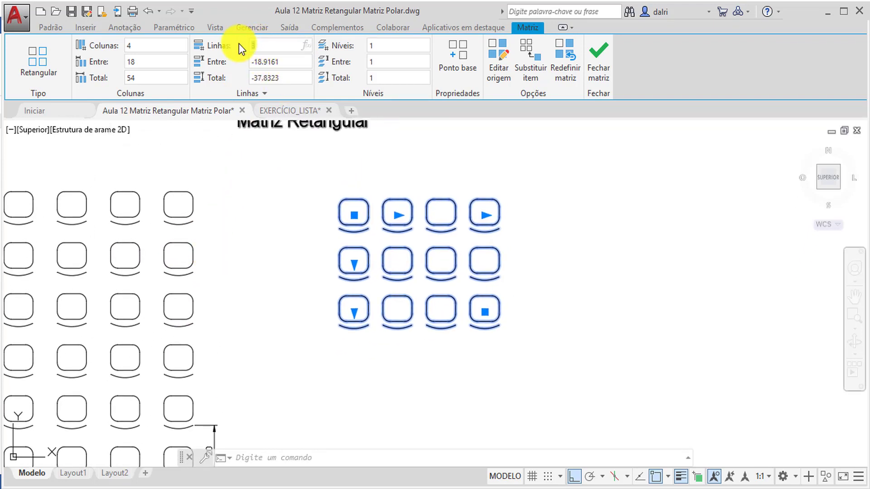
text(6)
key(Tab)
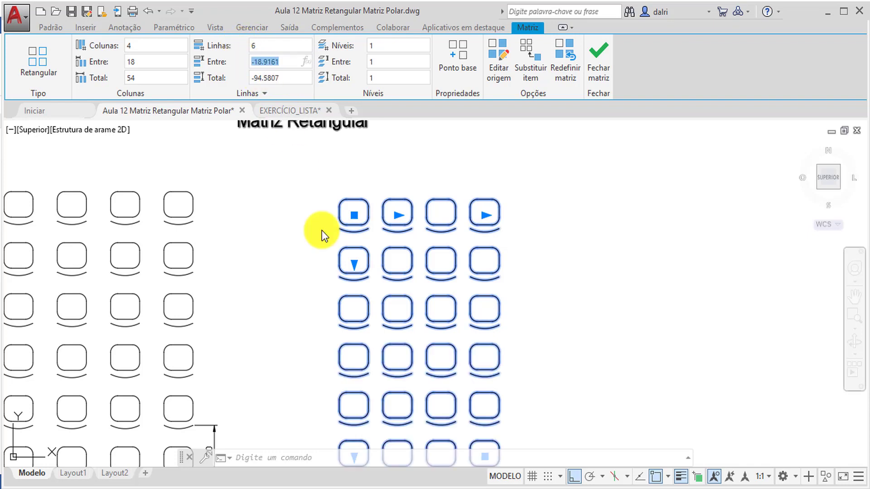
mouse_move(523, 339)
middle_down()
mouse_move(526, 230)
mouse_move(523, 290)
middle_up()
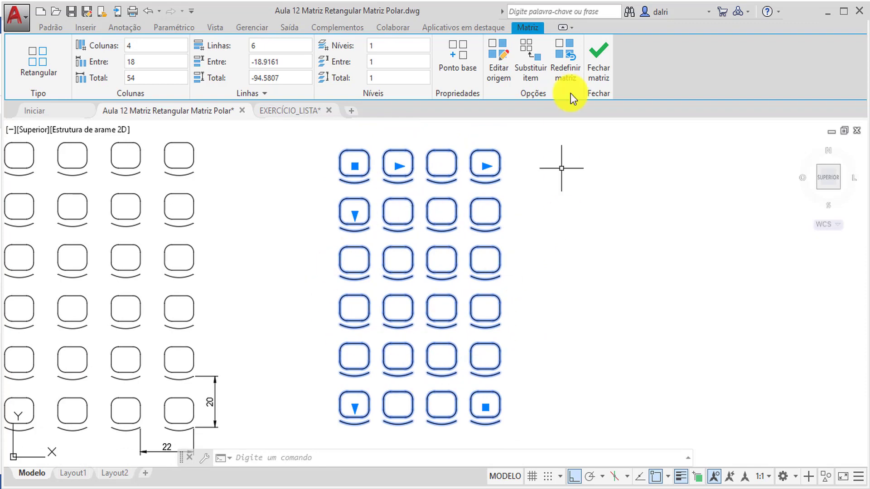
click(602, 64)
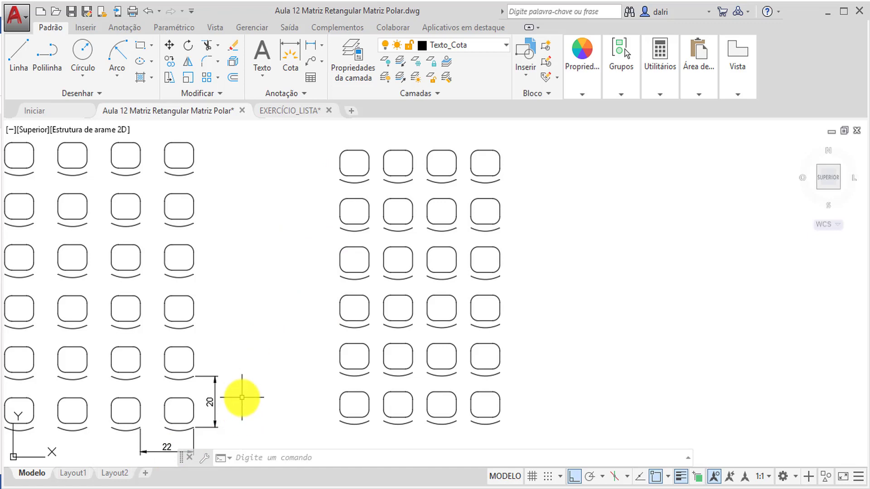
Set the new chair array's column spacing to 22.
click(370, 161)
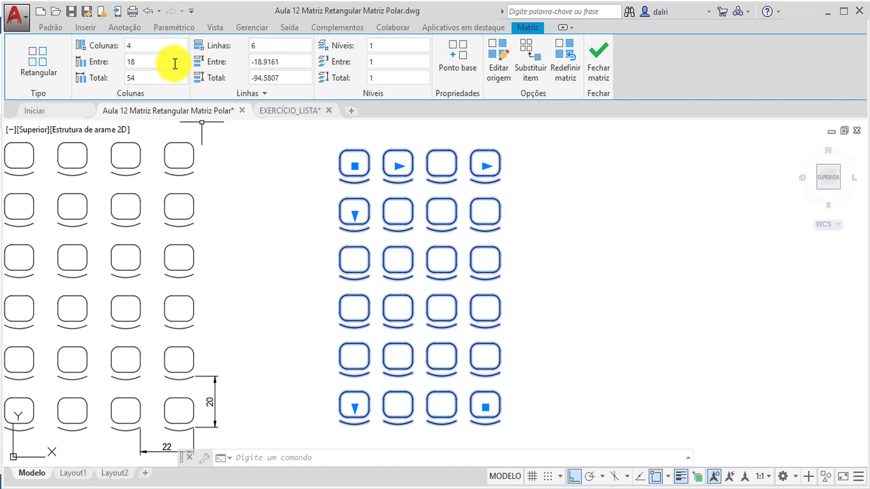
click(136, 79)
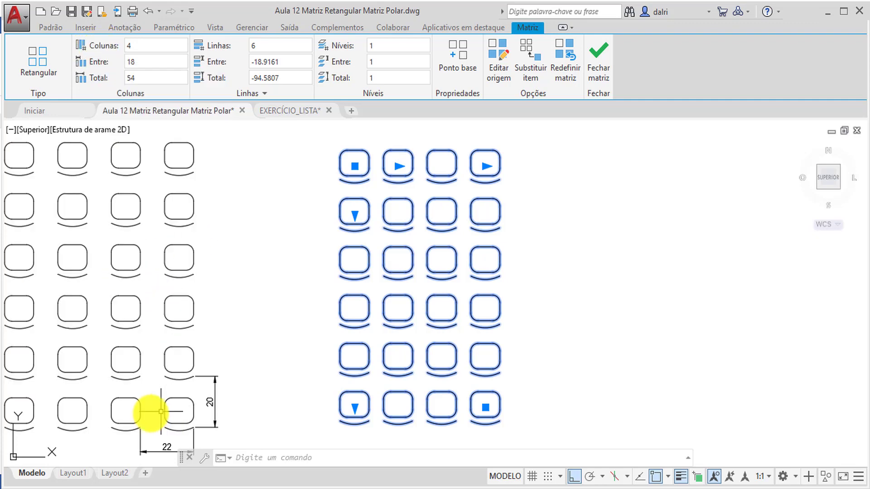
click(144, 62)
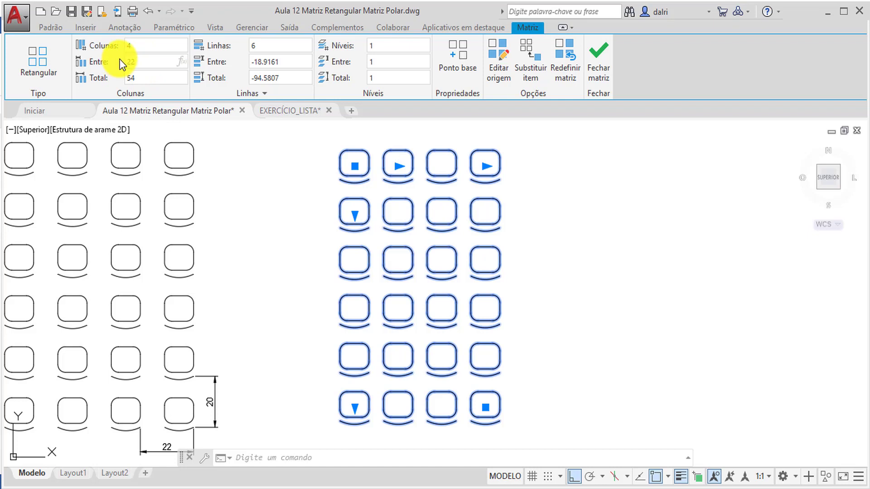
click(151, 79)
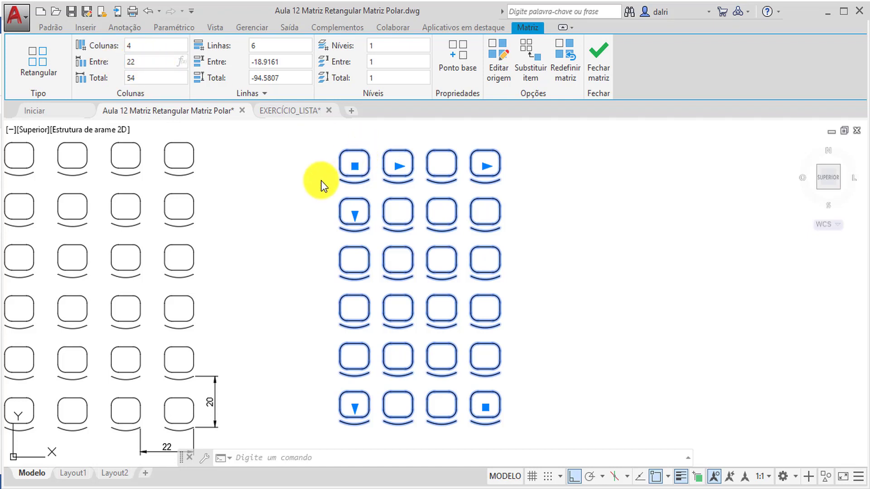
click(159, 80)
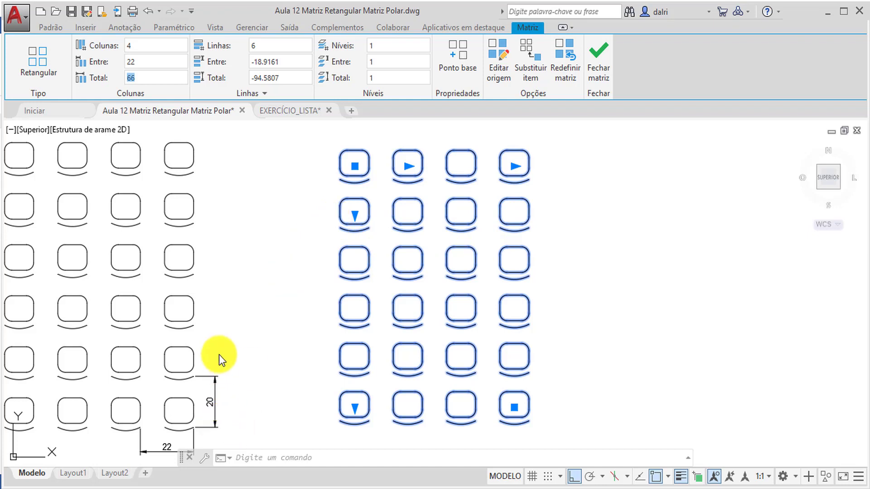
Set the chair array's row spacing to 20 and close the array editing.
click(265, 60)
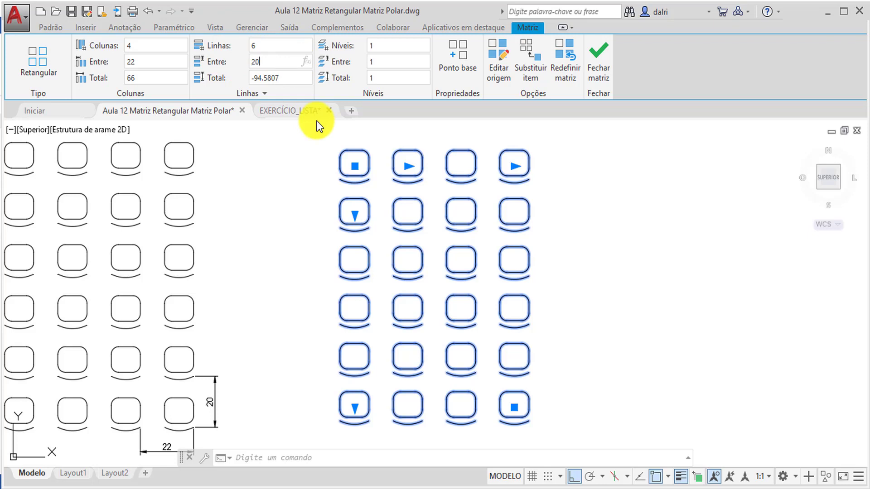
click(301, 76)
scroll(480, 251, down, 4)
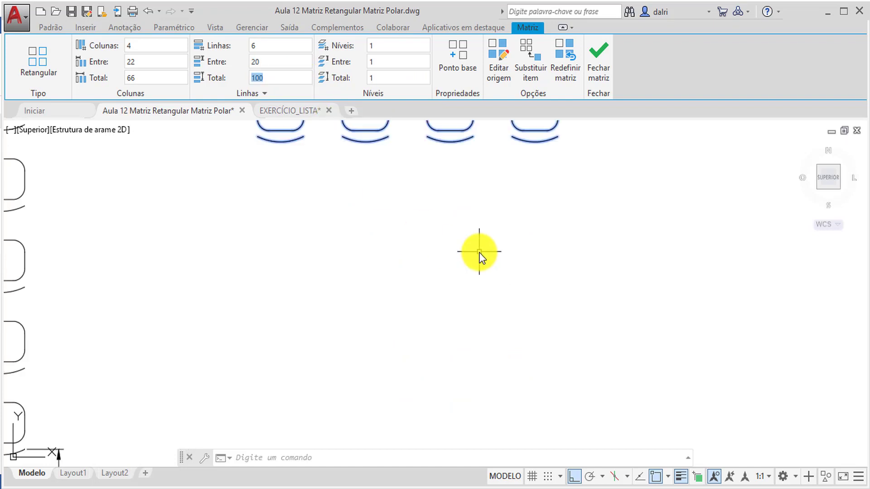
middle_drag(480, 252, 470, 348)
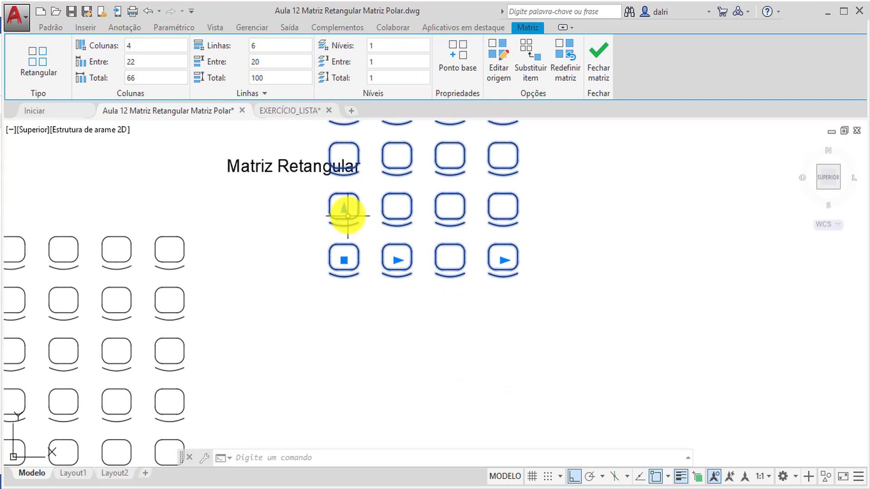
click(599, 59)
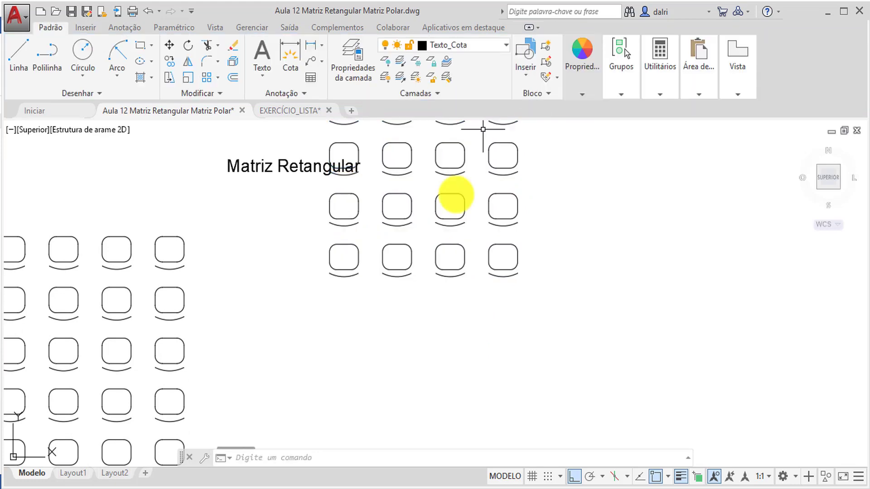
Open the new chair array for editing and reverse its rows to run downward with a row spacing of about 18.56.
click(344, 202)
click(332, 219)
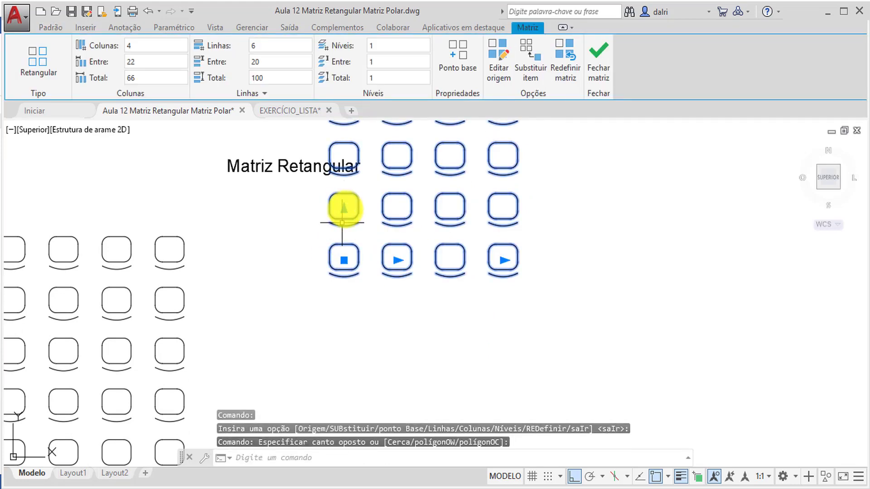
click(344, 207)
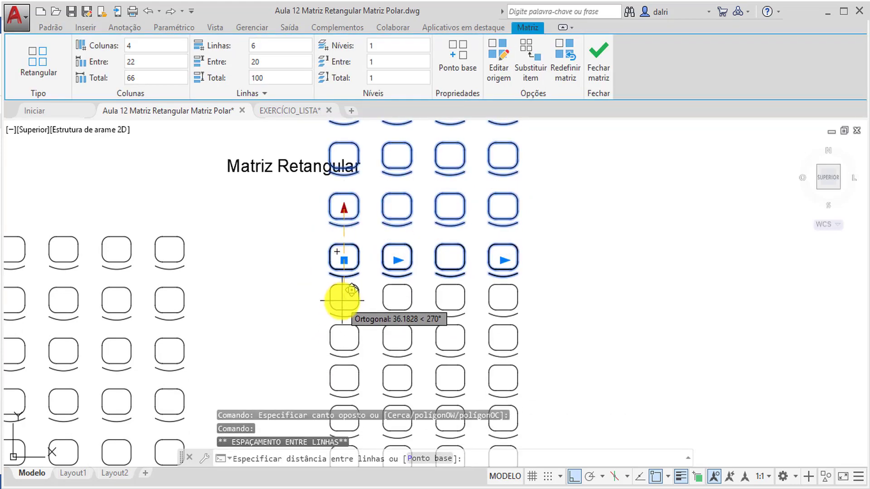
click(343, 307)
middle_drag(526, 295, 538, 226)
scroll(562, 262, down, 2)
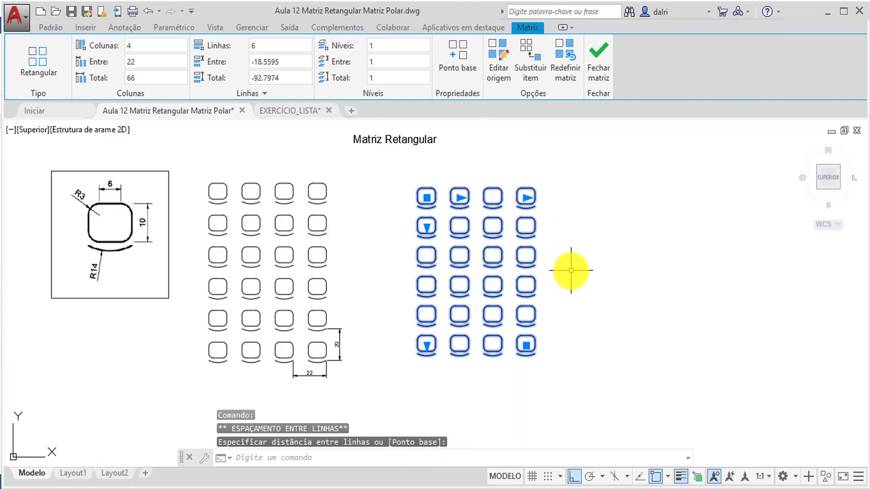
Set the chair array's row spacing to -20 and close the array editing.
click(271, 62)
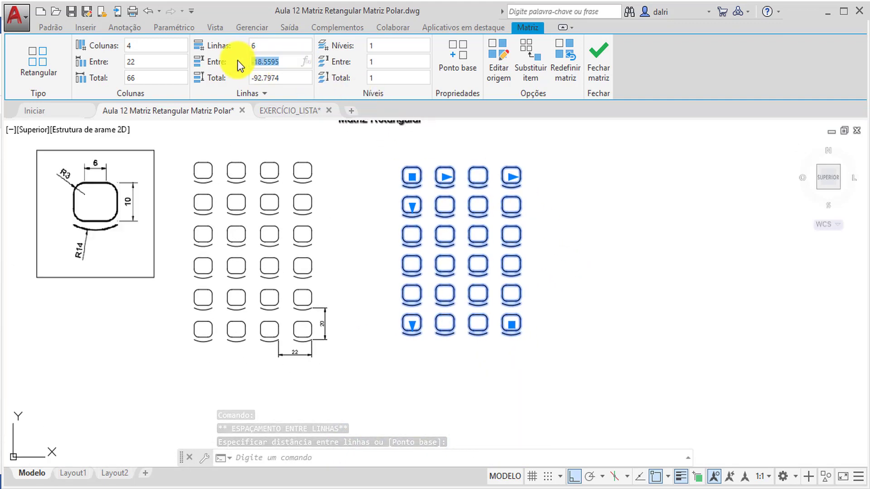
text(-20)
key(Return)
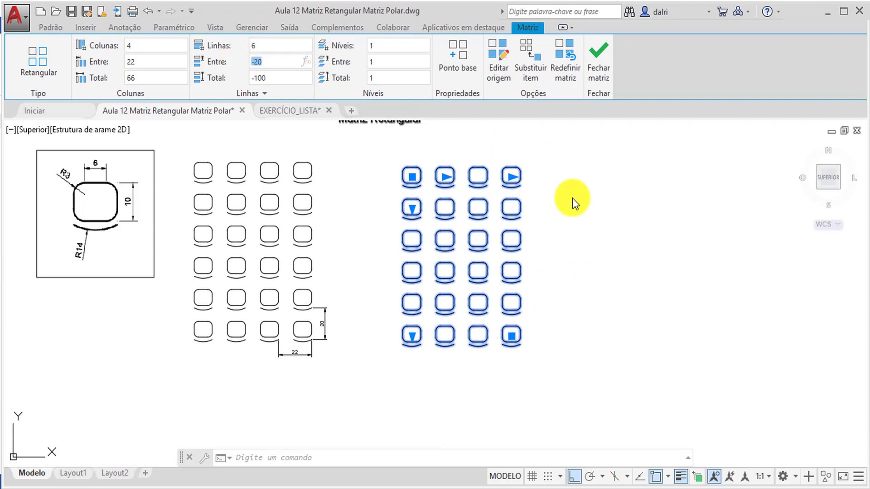
middle_drag(583, 178, 493, 206)
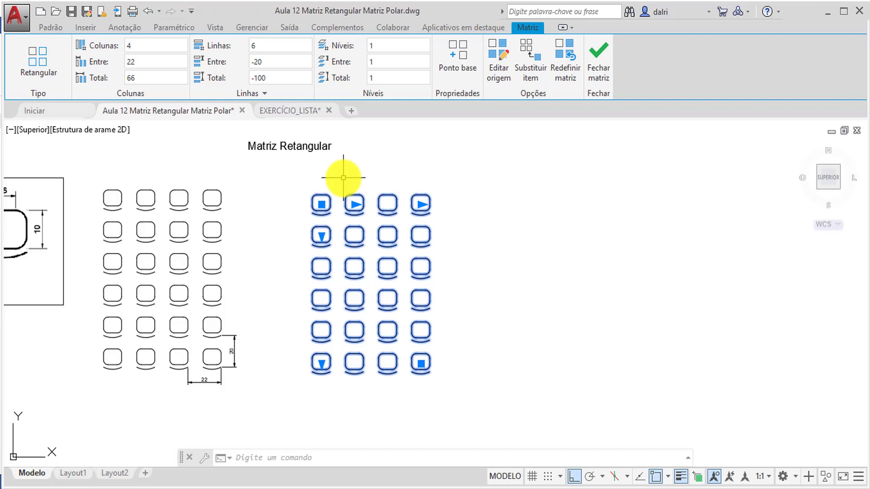
click(589, 53)
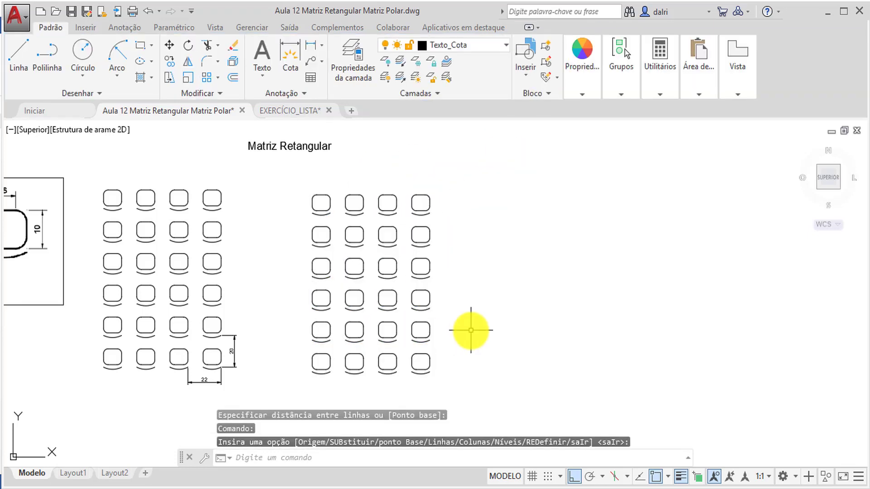
Add a horizontal linear dimension below the new array between the right backrest ends of the last two chairs in the bottom row.
scroll(460, 359, up, 2)
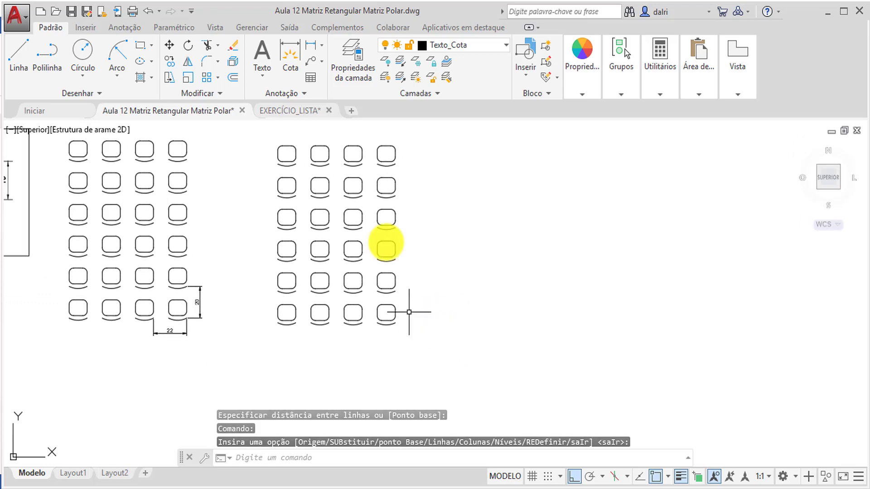
scroll(416, 247, up, 2)
click(311, 45)
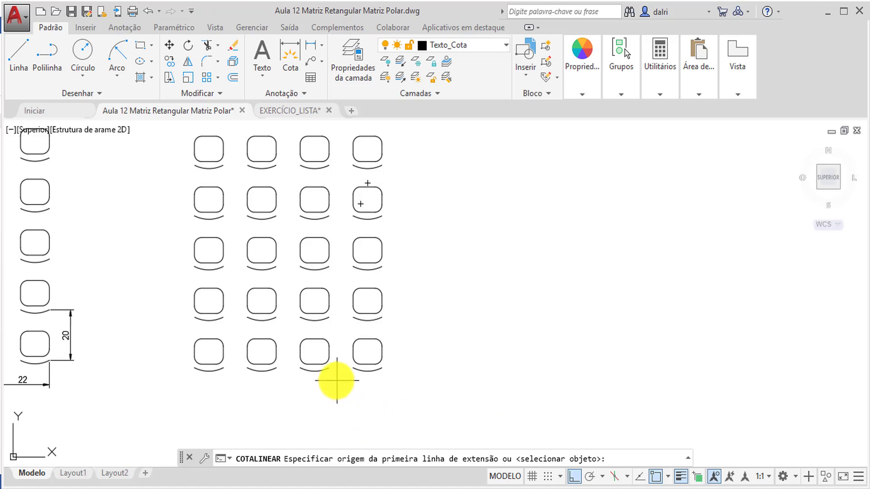
click(330, 368)
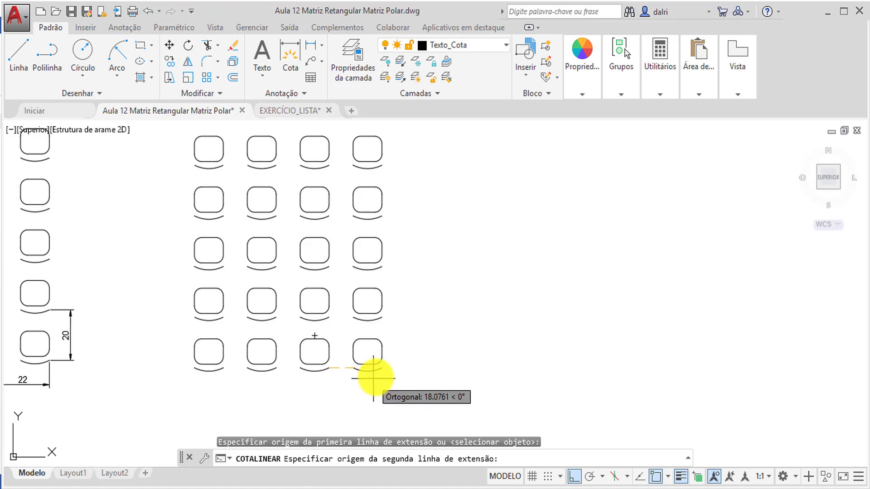
click(381, 369)
click(380, 391)
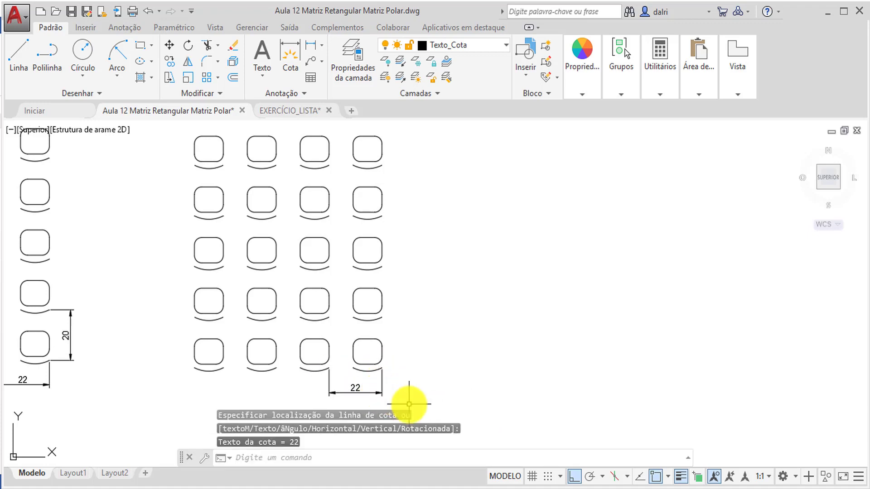
Add a vertical linear dimension beside the last column between the backrest ends of the two lowest chairs.
key(Return)
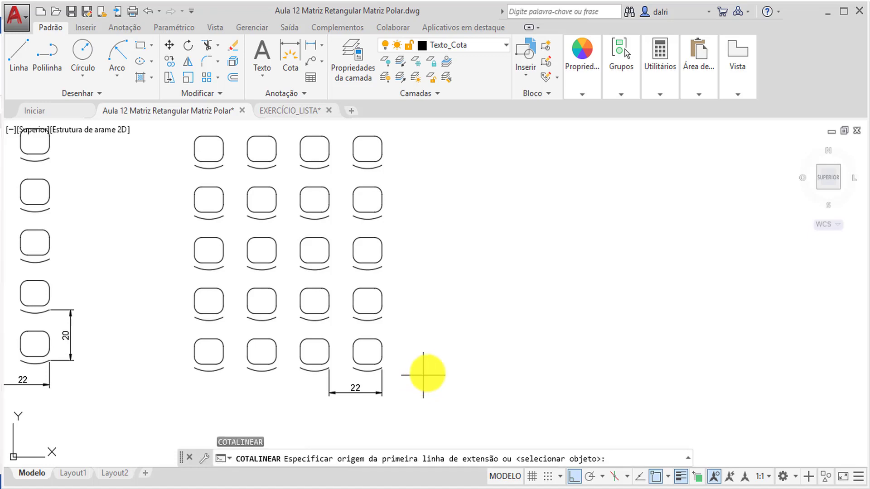
scroll(402, 371, up, 4)
click(356, 352)
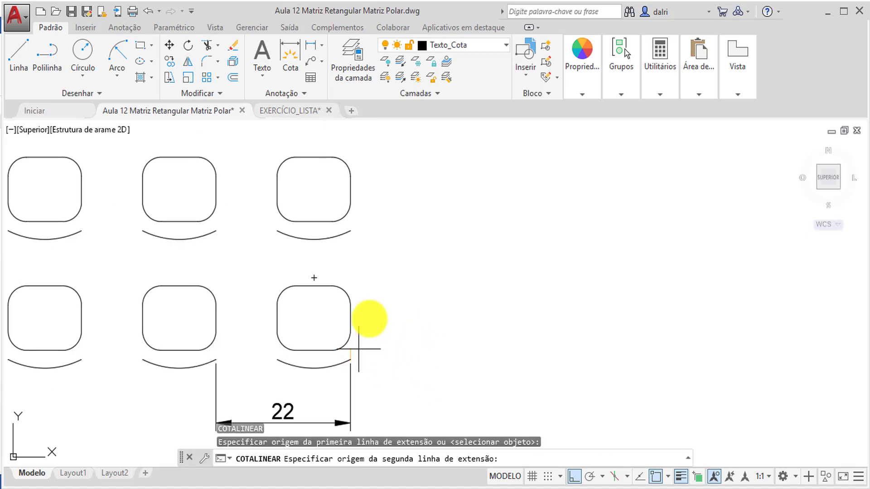
click(351, 230)
click(399, 263)
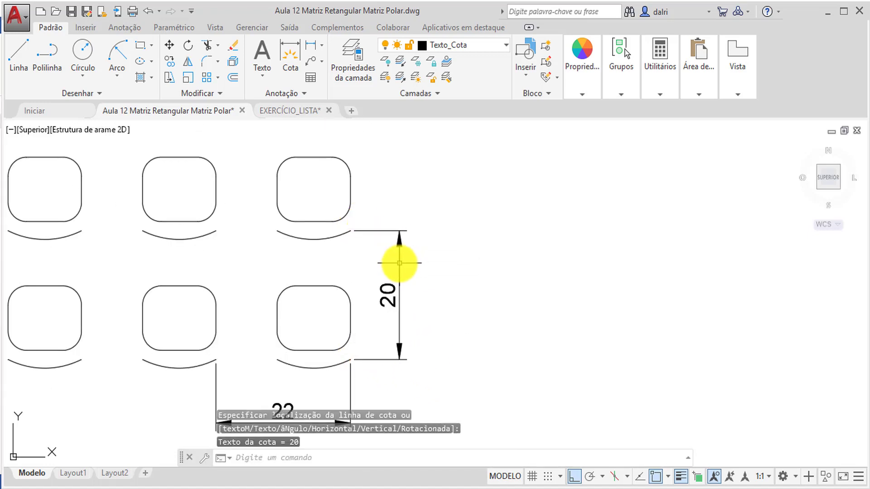
scroll(499, 303, down, 5)
middle_drag(499, 303, 483, 350)
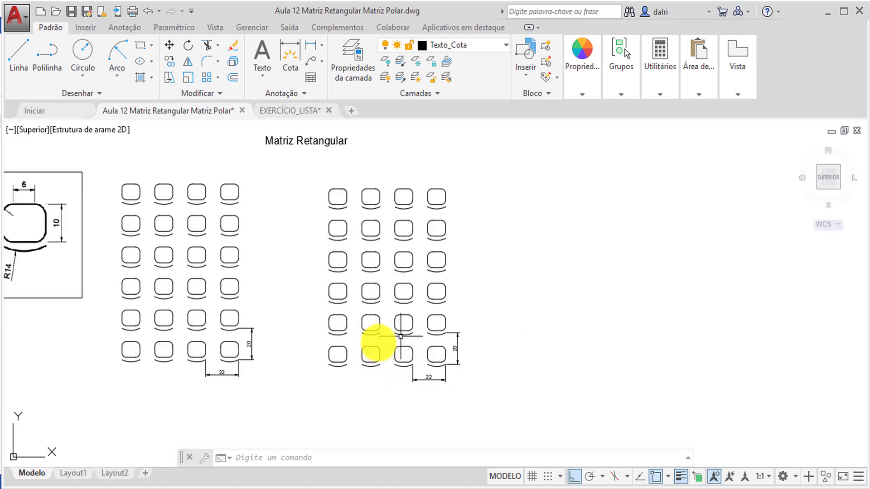
Add a second horizontal linear dimension between the left seat edges of the bottom row's last two chairs, placed above the seats.
scroll(413, 384, up, 4)
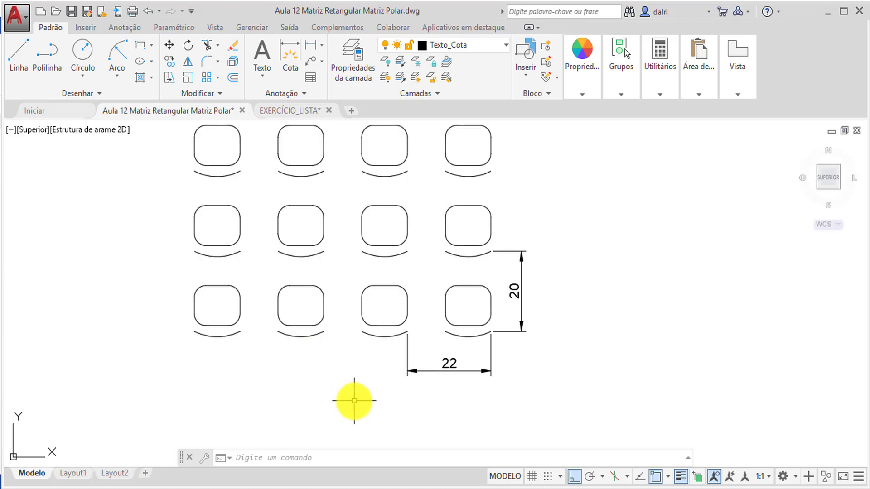
click(310, 47)
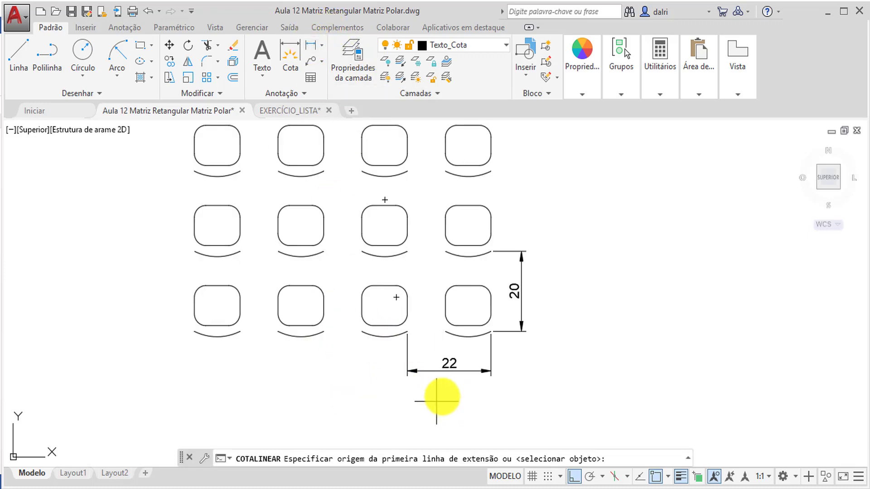
click(362, 305)
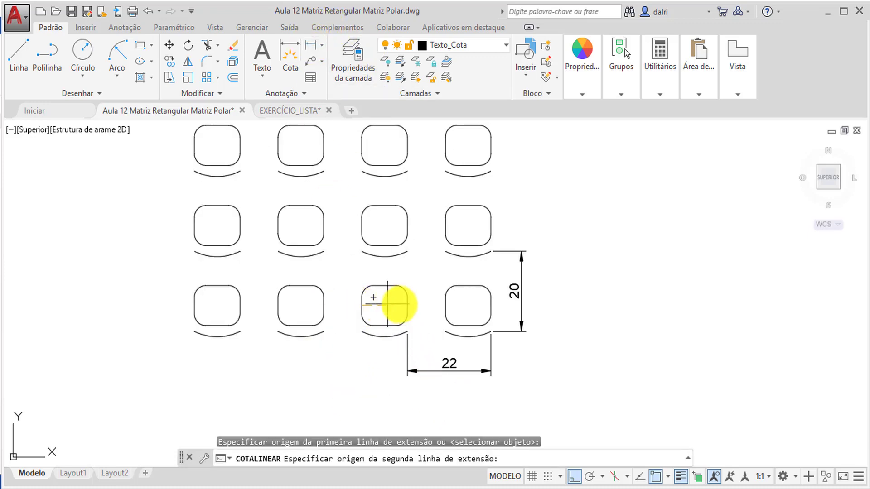
click(445, 305)
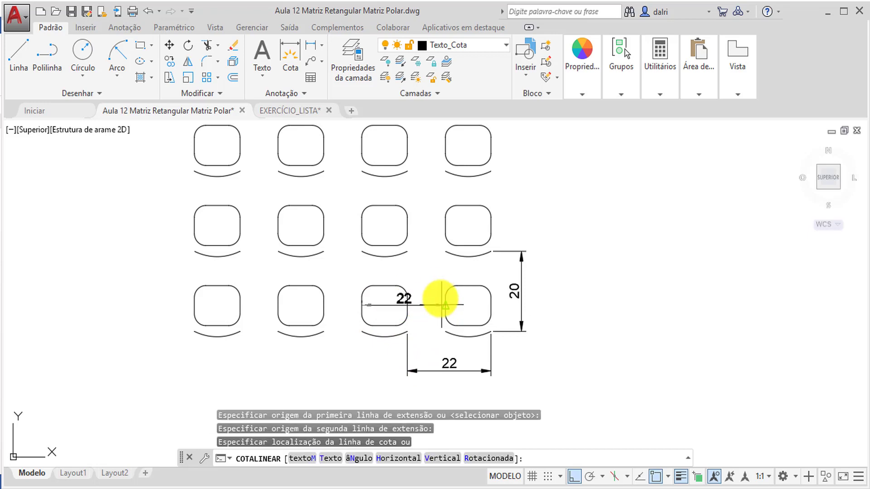
click(431, 274)
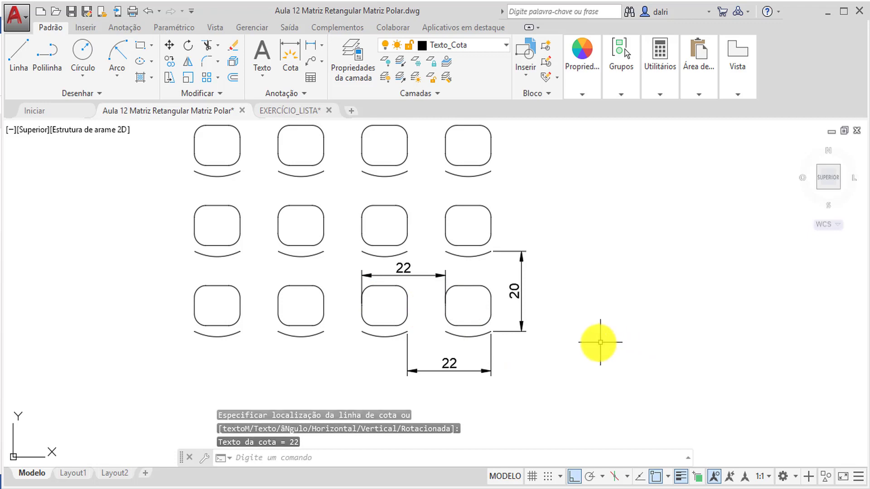
scroll(594, 333, down, 4)
middle_drag(594, 329, 565, 349)
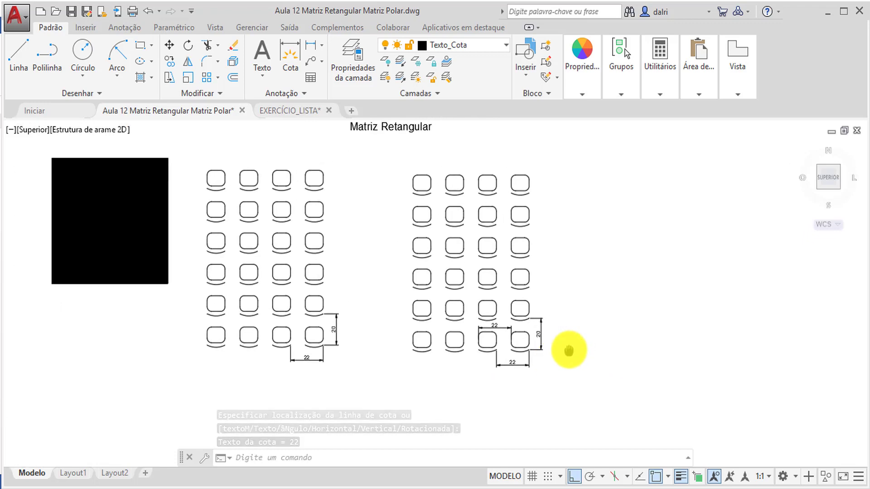
Open the new chair array to examine its total row distance, and close the array editing.
click(429, 185)
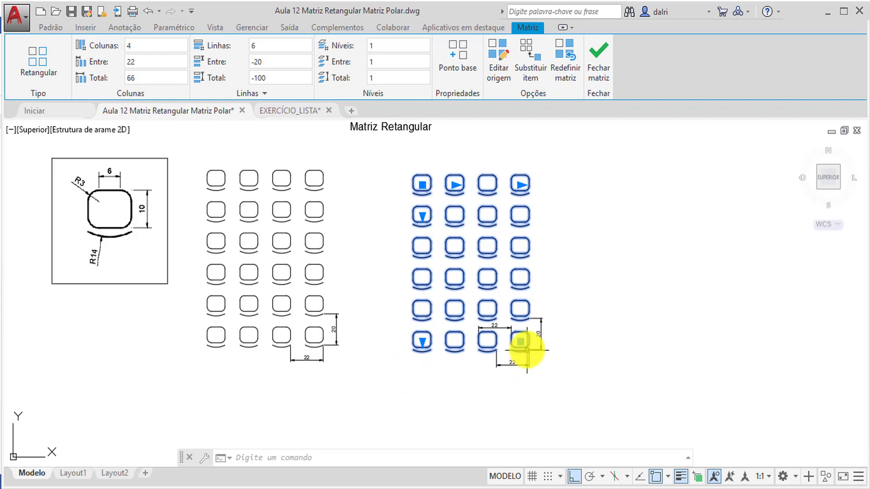
click(290, 78)
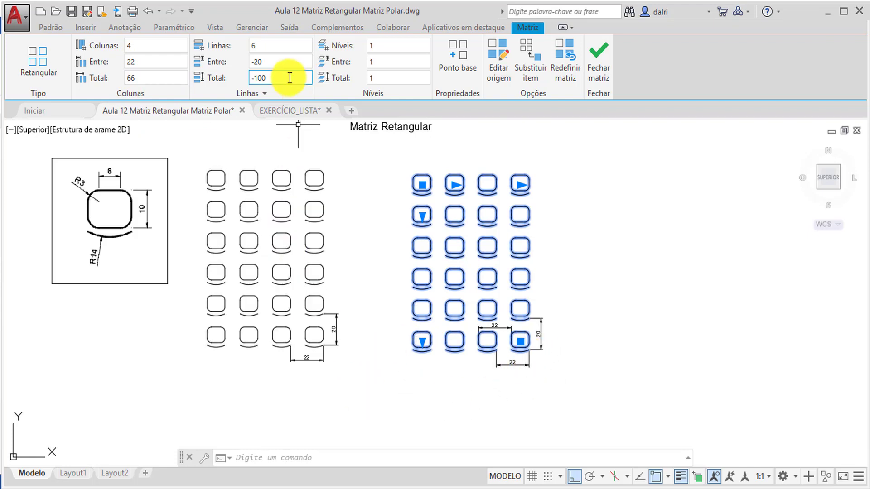
double_click(290, 77)
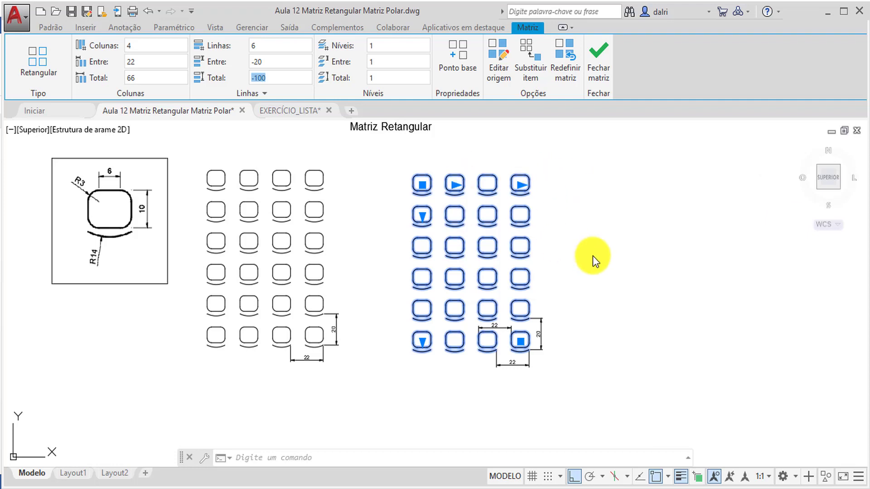
click(598, 59)
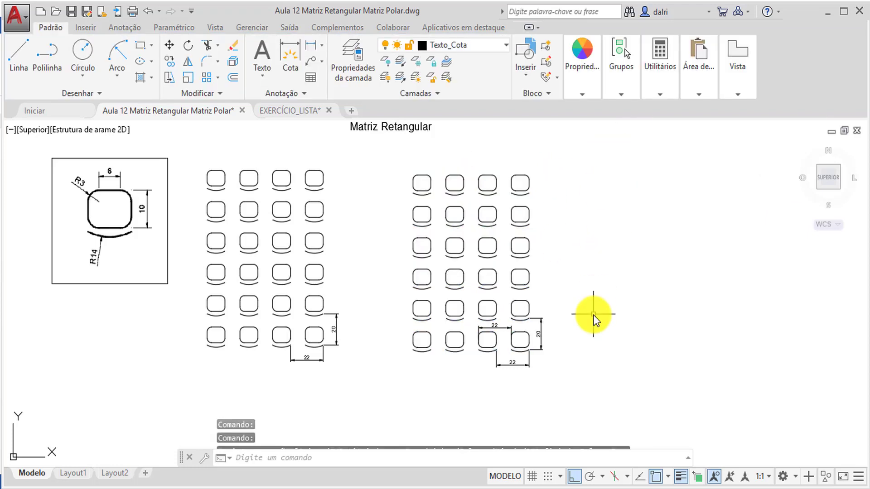
Delete the extra horizontal dimension above the bottom row of the new array.
click(501, 325)
key(Delete)
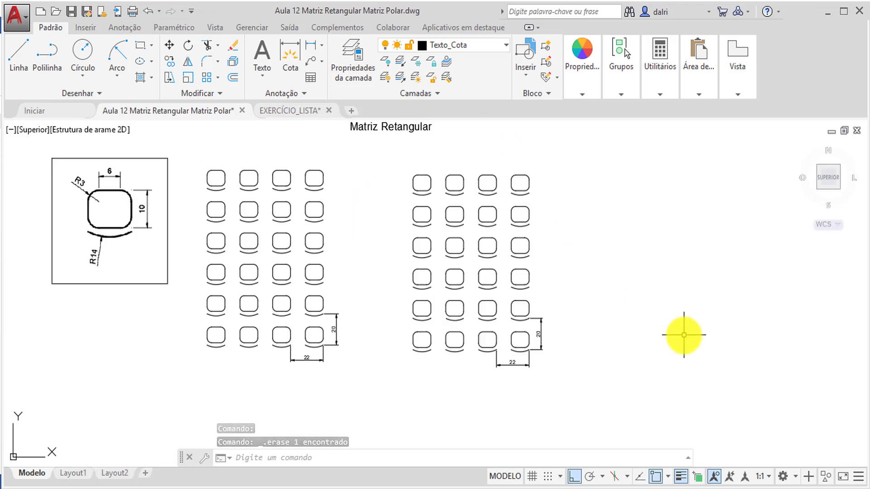
middle_drag(685, 334, 566, 325)
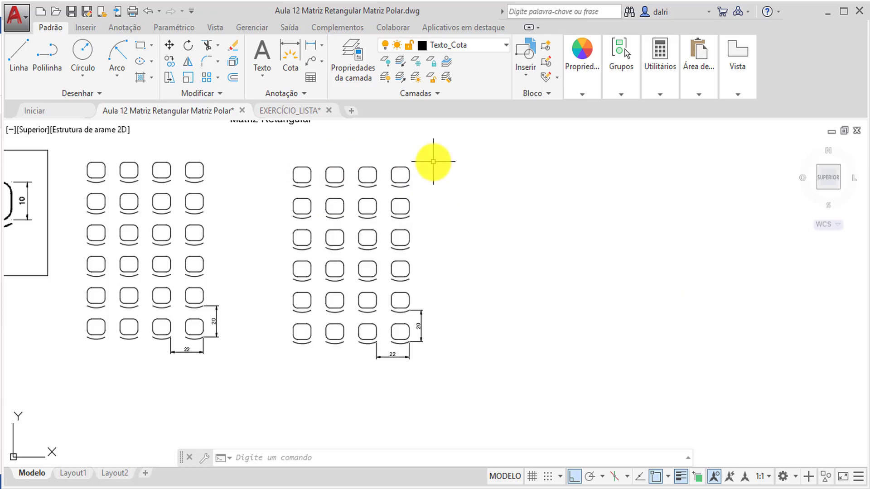
Change the new chair array to 6 columns and 10 rows, and close the array editing.
click(308, 165)
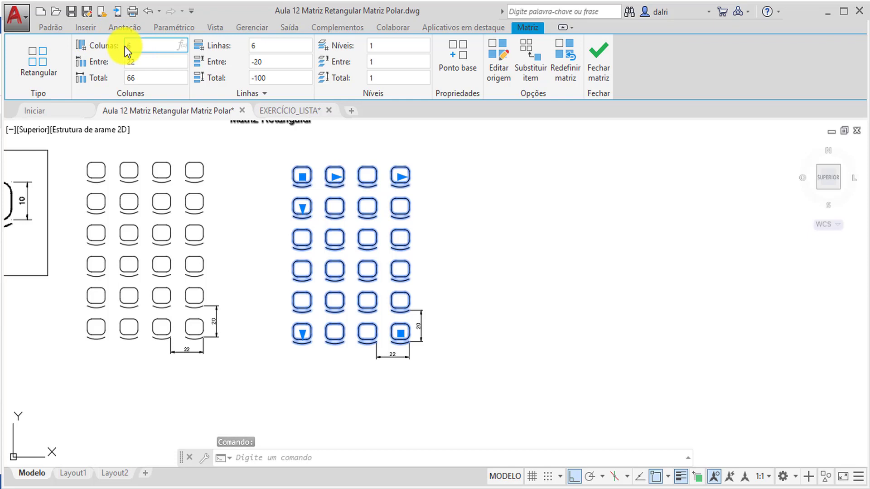
key(Tab)
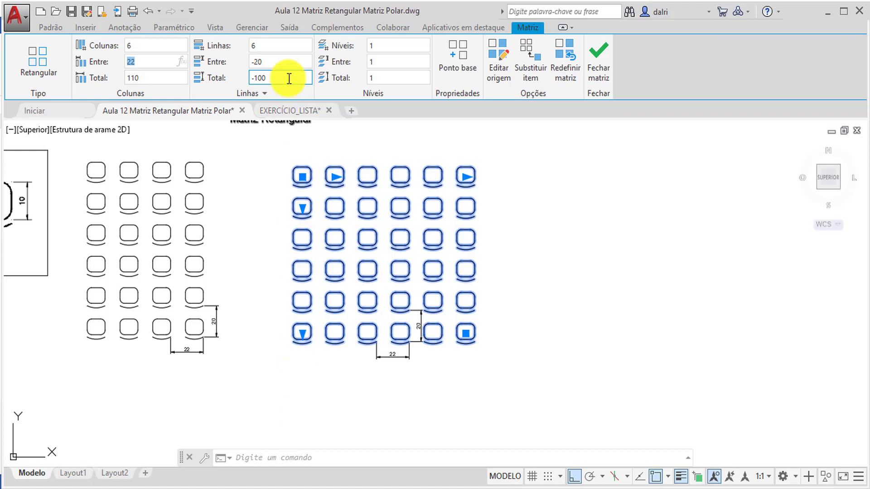
click(283, 47)
click(283, 49)
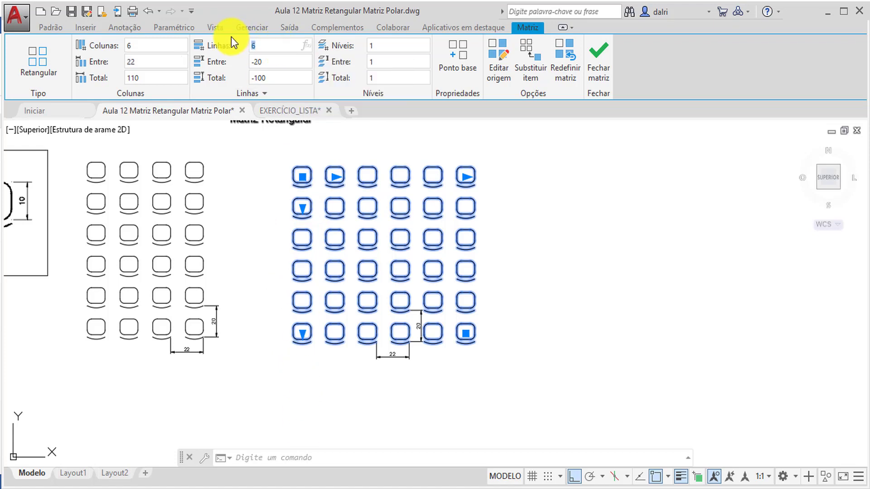
text(10)
key(Return)
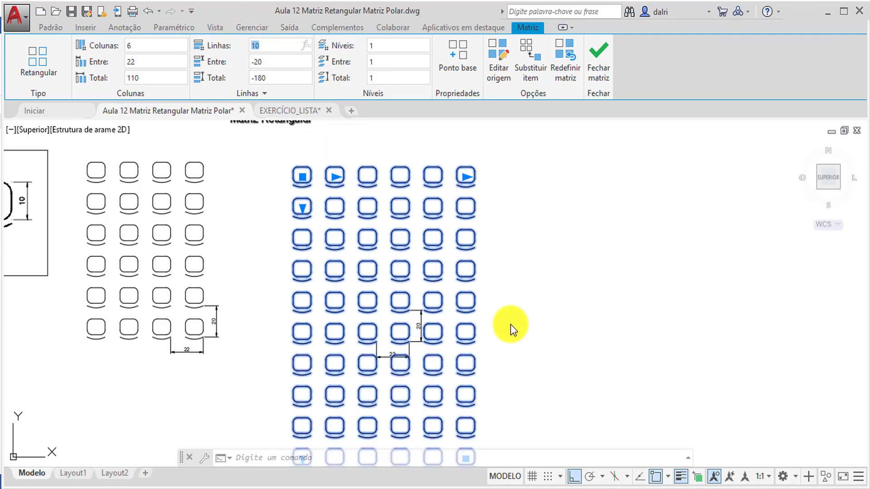
click(597, 63)
scroll(524, 360, down, 2)
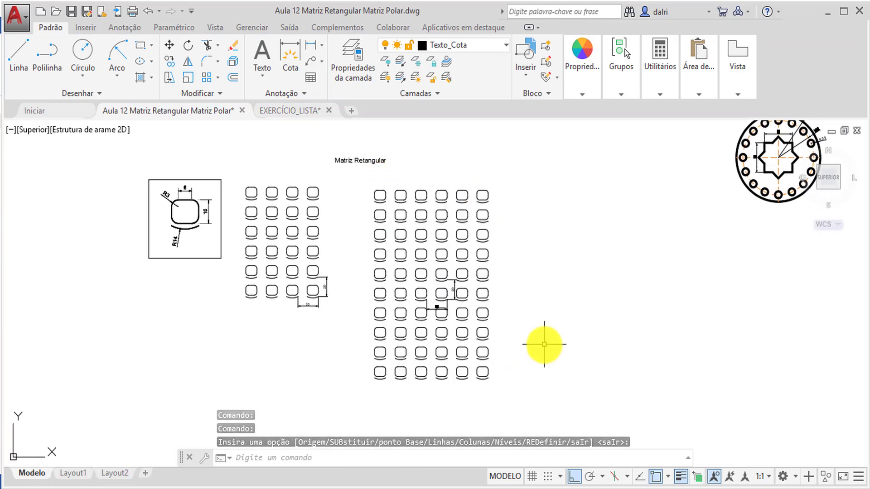
Undo the last column and row count changes on the new chair array.
scroll(544, 344, up, 2)
scroll(544, 344, down, 2)
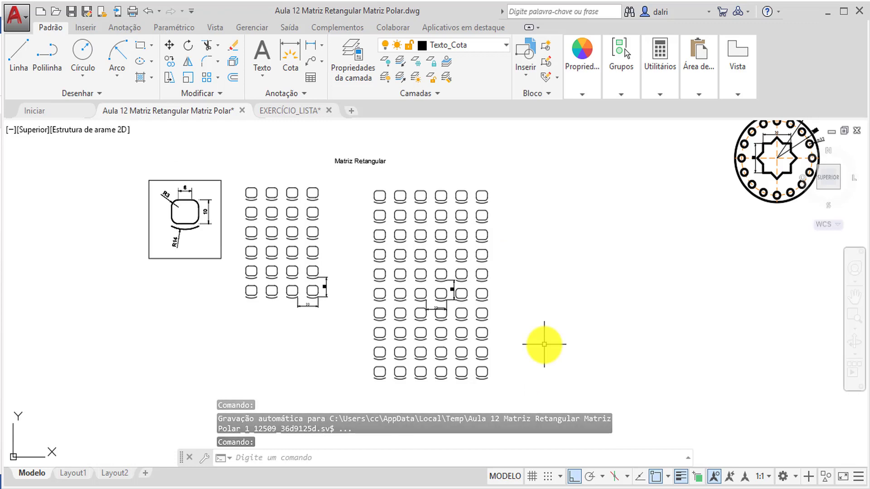
key(ctrl+z)
key(ctrl+z)
key(ctrl+z)
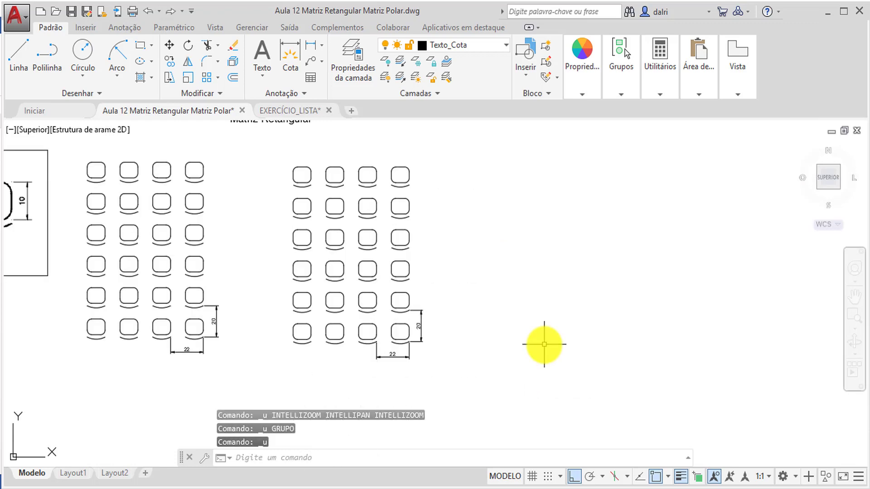
scroll(613, 286, down, 2)
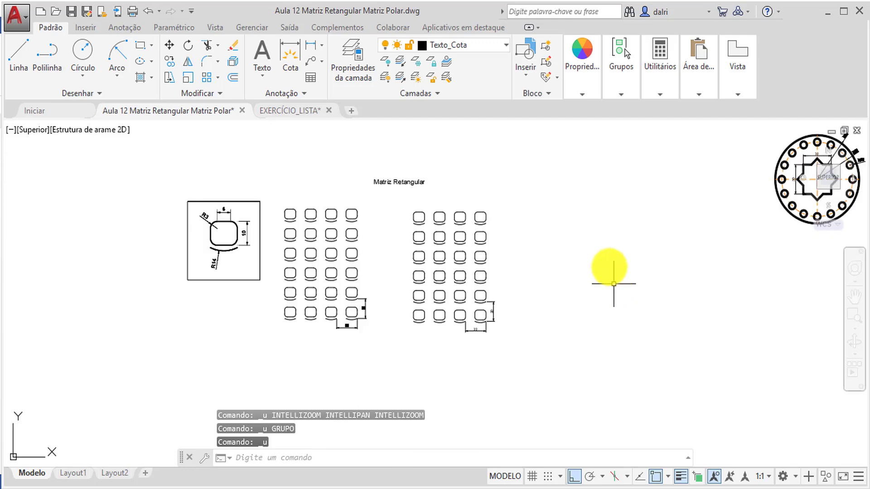
Examine the toothed disc drawings and the Matriz Polar reference drawing with its ring of holes and central star.
mouse_move(607, 261)
middle_down()
mouse_move(555, 330)
mouse_move(539, 371)
middle_up()
middle_drag(539, 219, 674, 400)
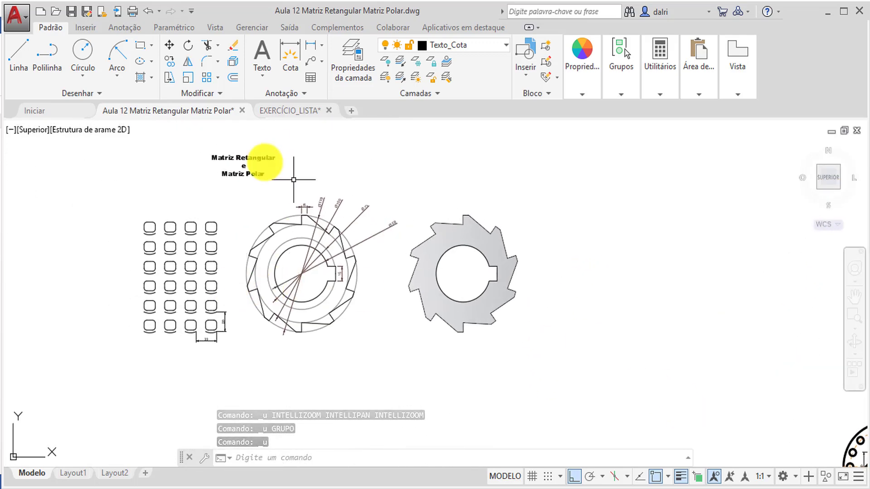
scroll(224, 160, up, 2)
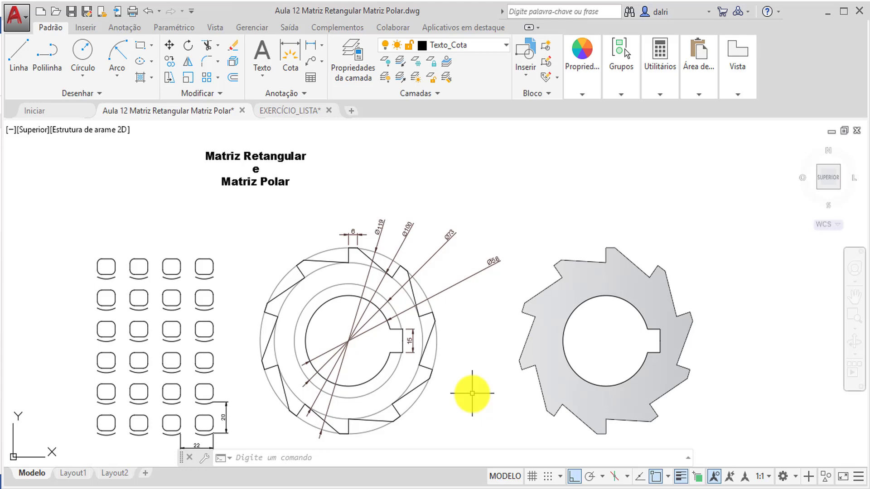
mouse_move(472, 393)
middle_down()
mouse_move(415, 326)
mouse_move(347, 273)
middle_up()
scroll(518, 391, down, 2)
middle_drag(559, 404, 501, 350)
middle_drag(654, 427, 421, 363)
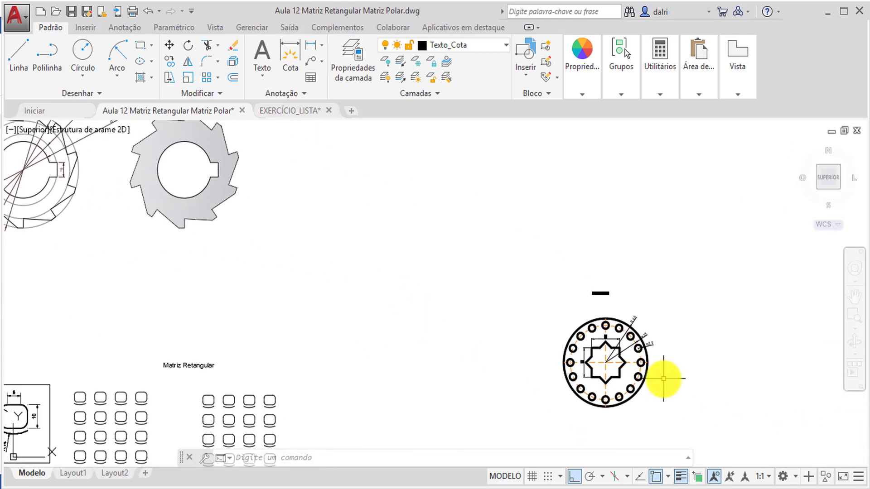
middle_drag(663, 379, 501, 359)
scroll(510, 350, up, 4)
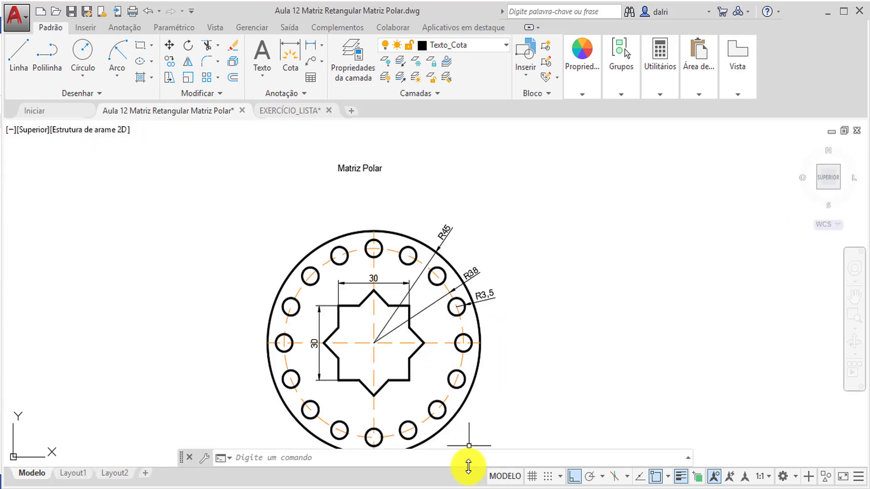
Switch to the Word handout, examine the Exercício 31 drawing and its dimensions, and return to AutoCAD.
key(alt+Tab)
scroll(401, 398, down, 10)
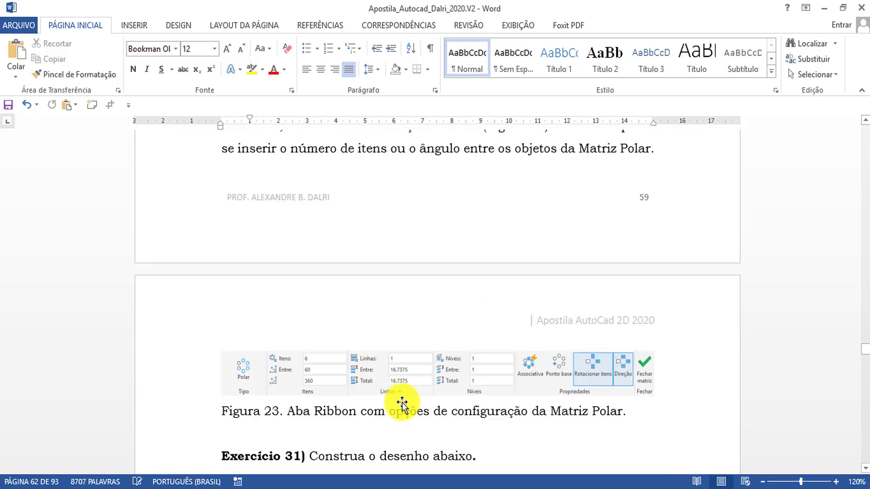
scroll(403, 394, down, 8)
scroll(408, 317, up, 1)
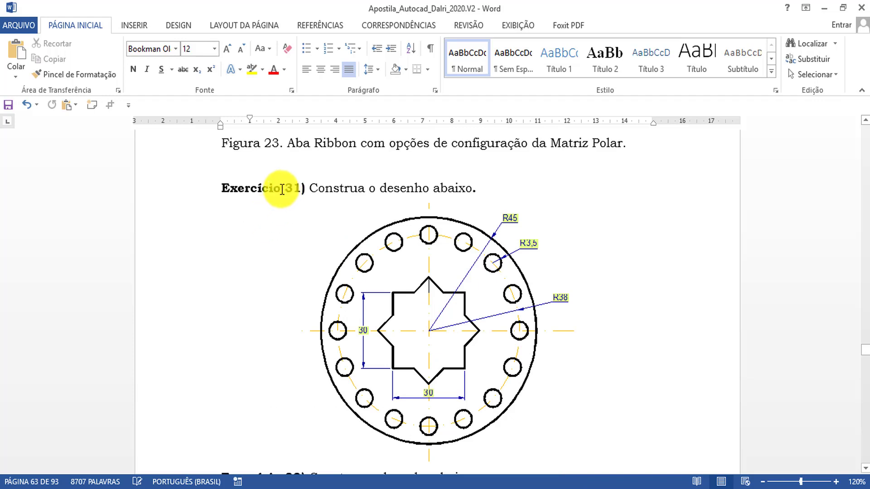
drag(282, 189, 292, 188)
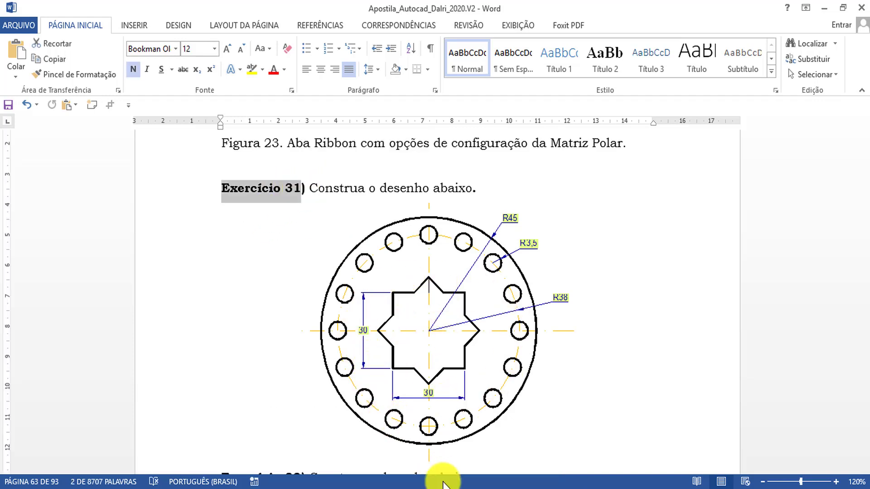
click(455, 488)
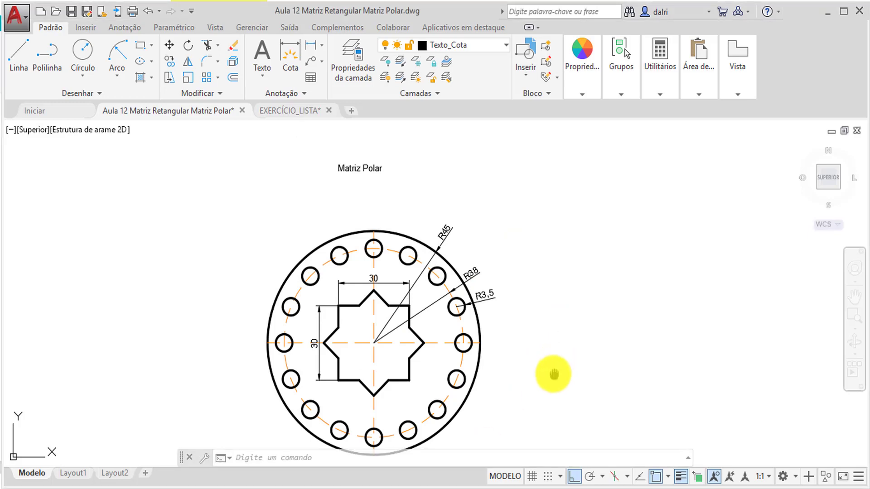
Move the Matriz Polar title down to just above the reference drawing, with ortho mode turned off.
middle_drag(554, 375, 518, 350)
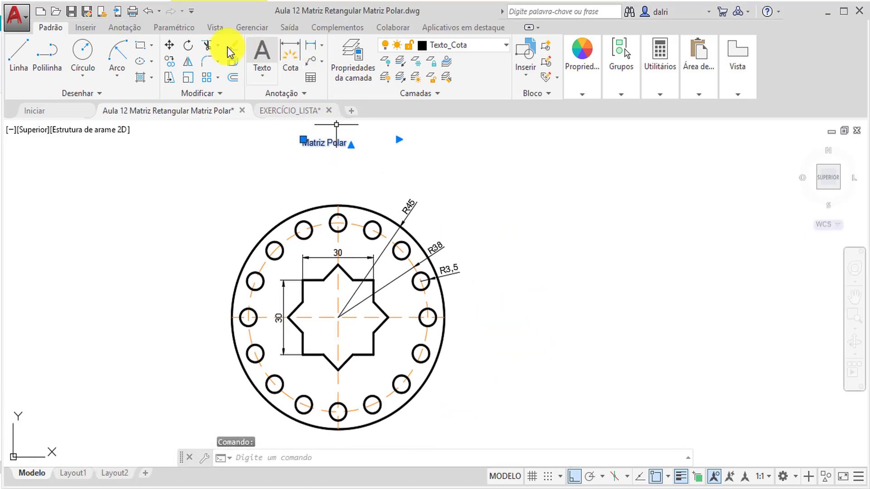
click(169, 45)
click(209, 152)
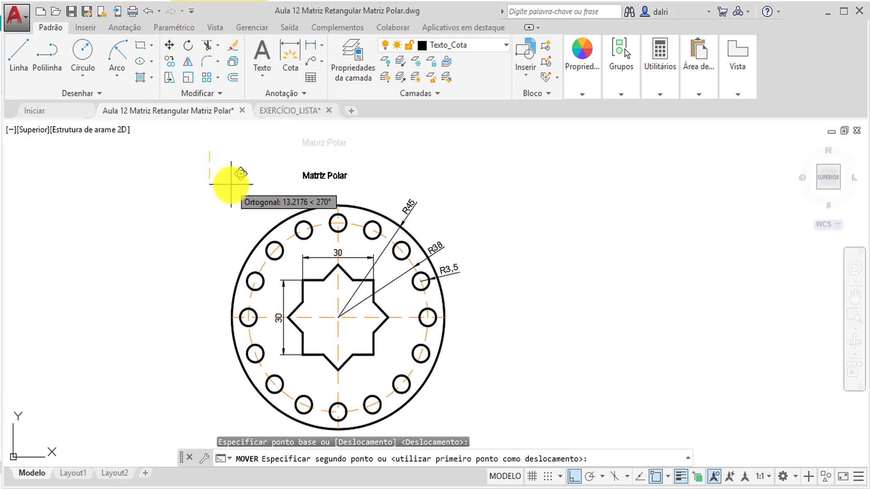
key(F8)
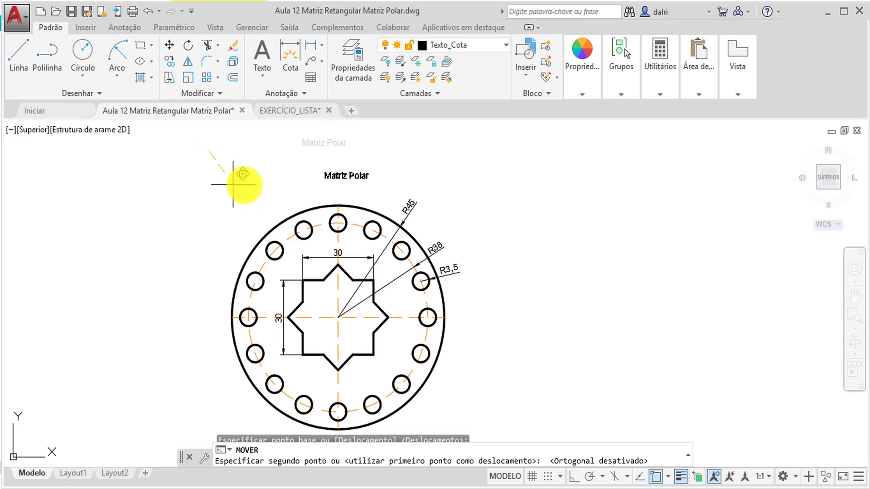
key(Escape)
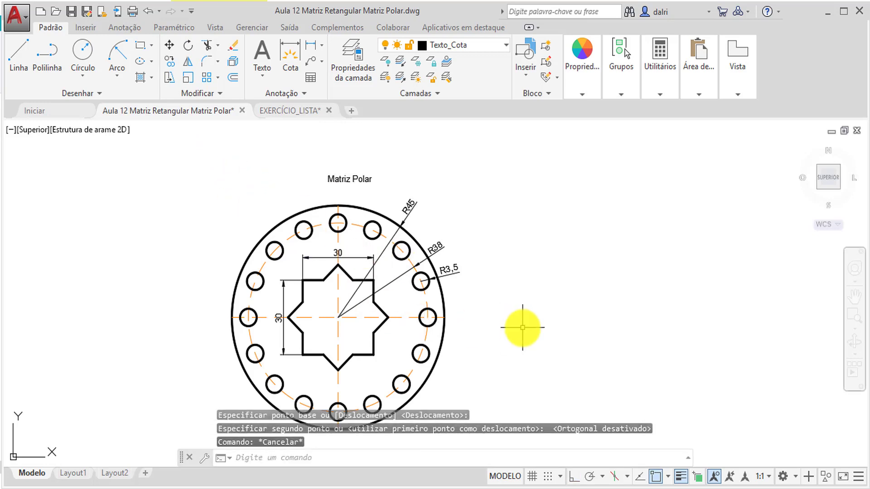
Make Linha30 the current layer.
middle_drag(521, 322, 361, 303)
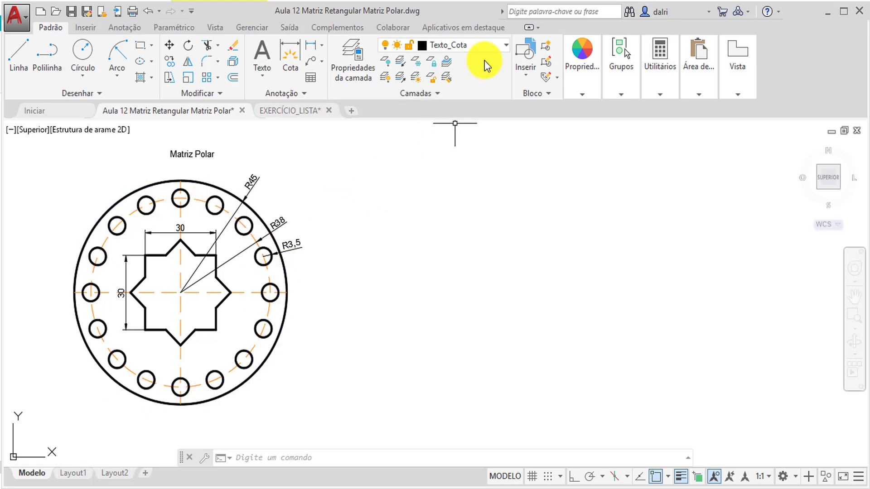
click(480, 44)
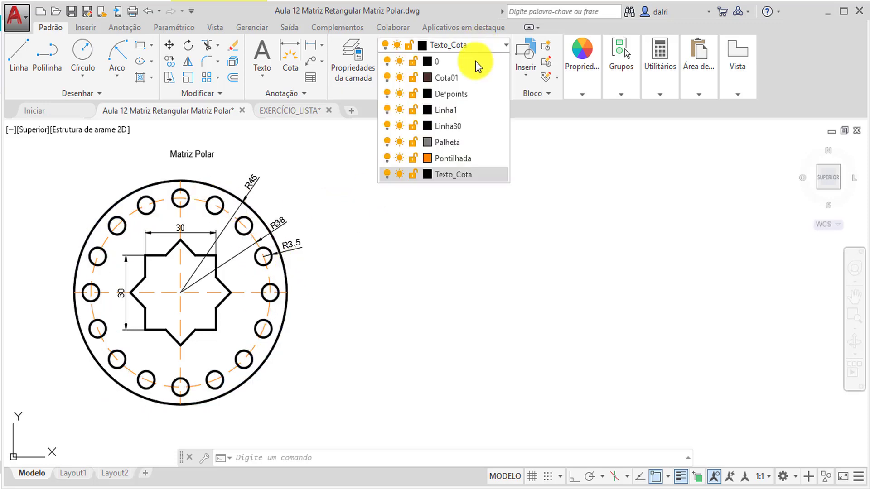
click(455, 126)
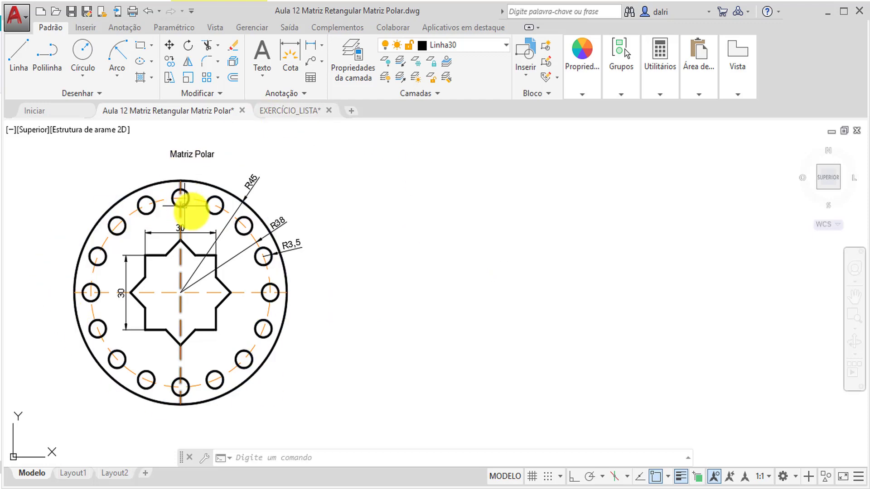
click(82, 53)
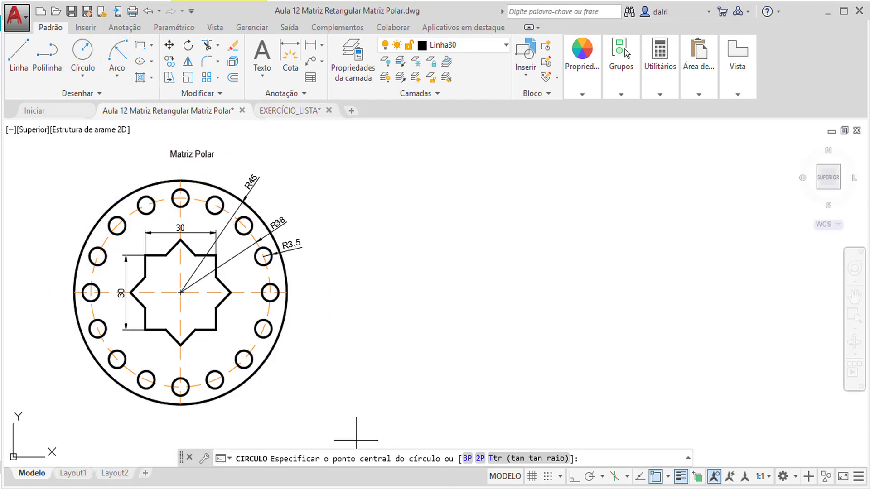
text(r)
key(Return)
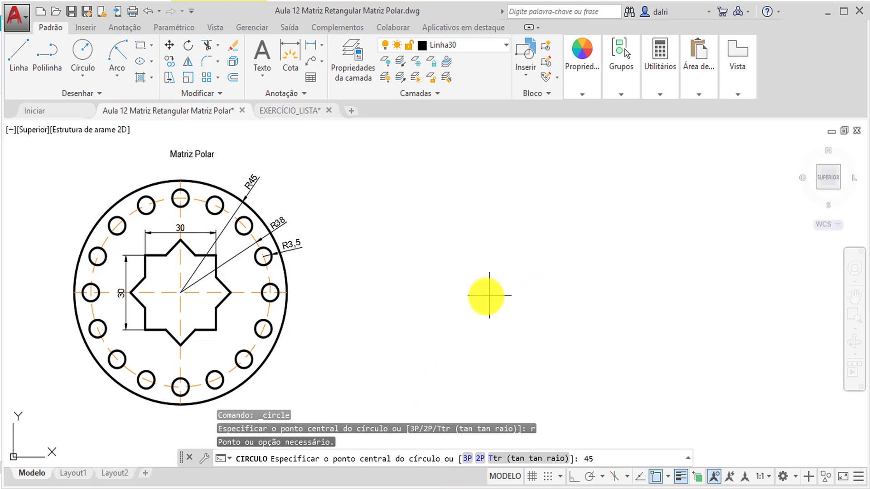
key(Escape)
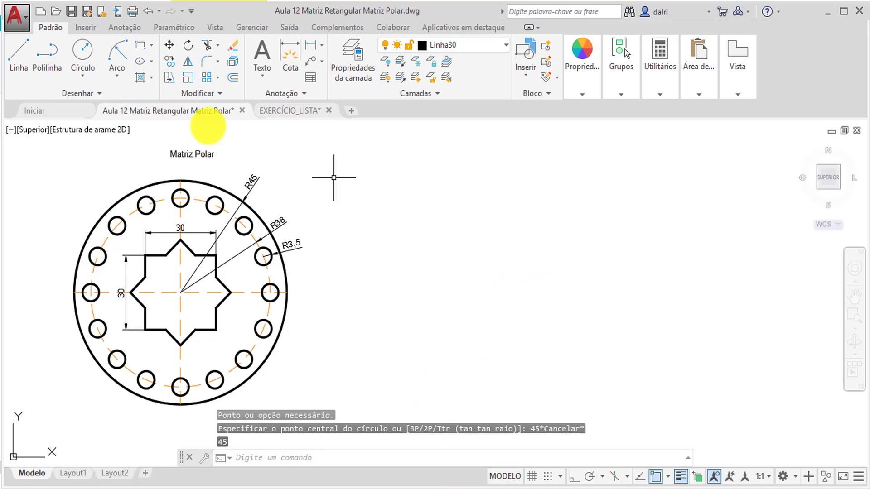
Draw the outer circle with radius 45 in the empty area beside the Matriz Polar reference drawing.
click(82, 51)
click(530, 288)
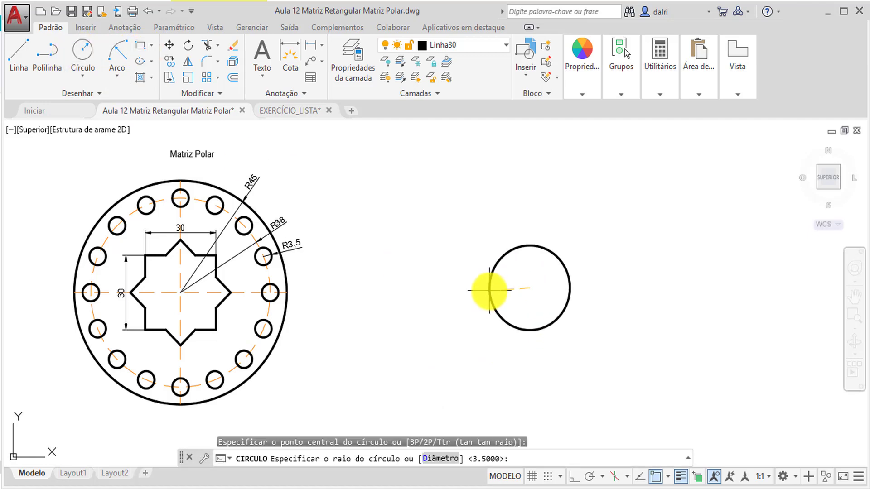
key(Return)
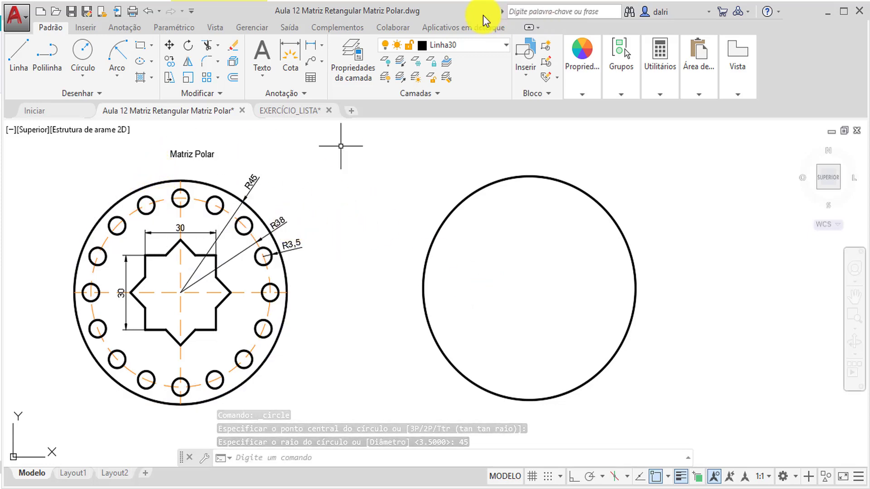
Make Pontilhada the current layer and draw a circle of radius 38 concentric with the outer circle.
click(474, 45)
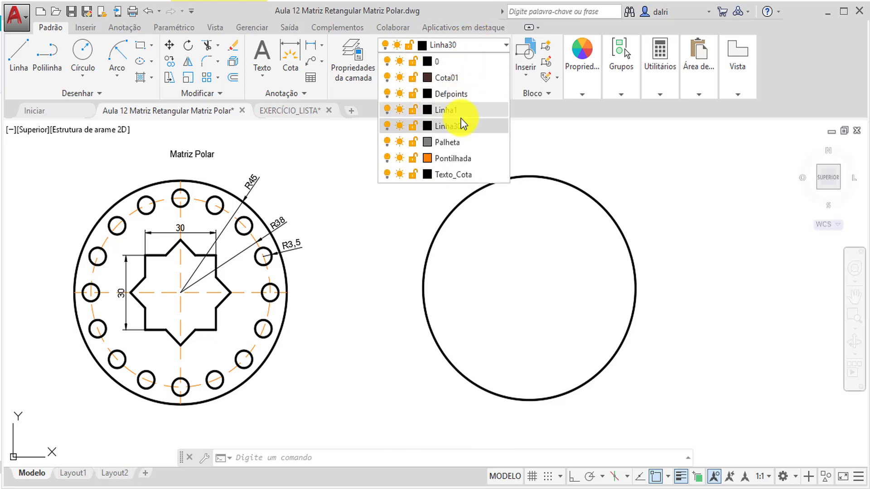
click(455, 157)
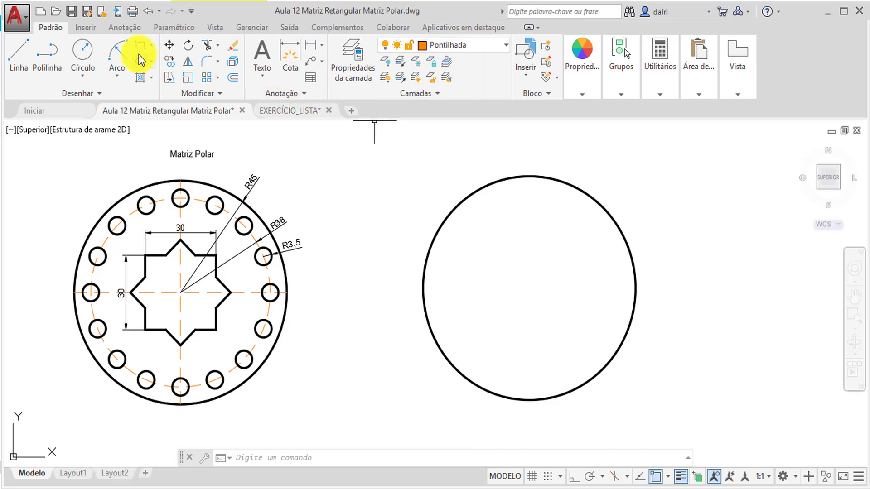
click(83, 54)
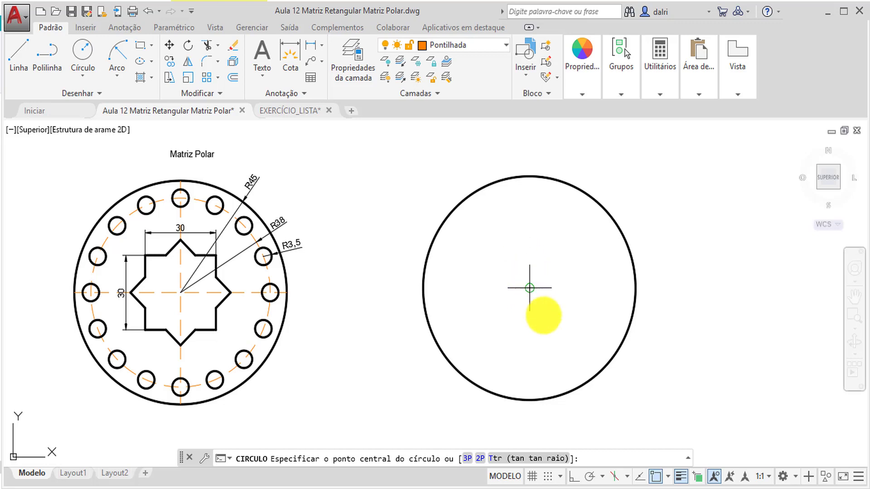
click(668, 479)
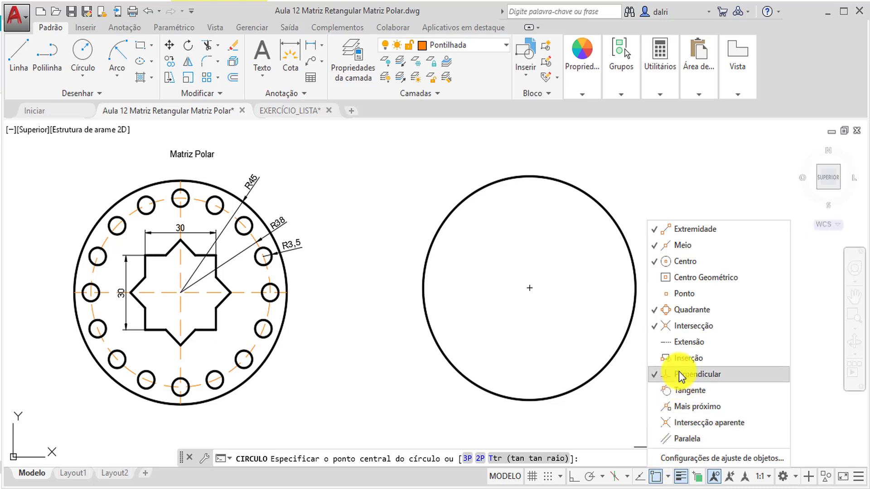
click(654, 263)
click(539, 281)
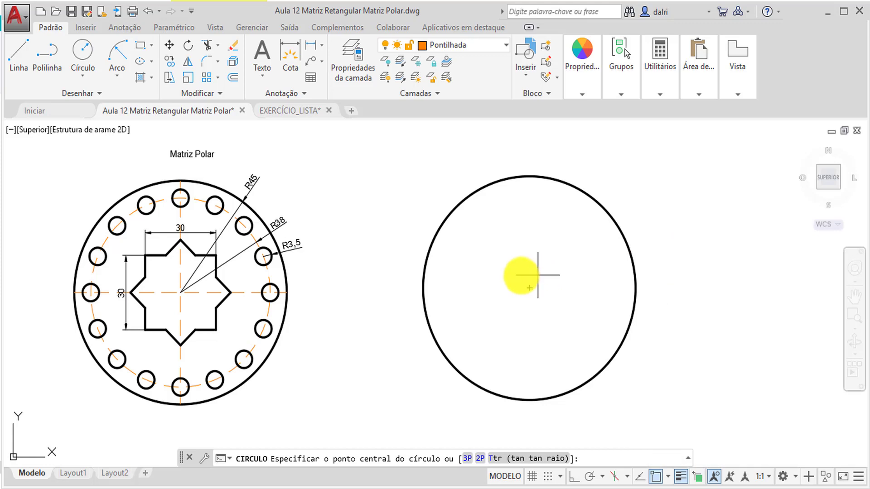
click(530, 288)
text(3)
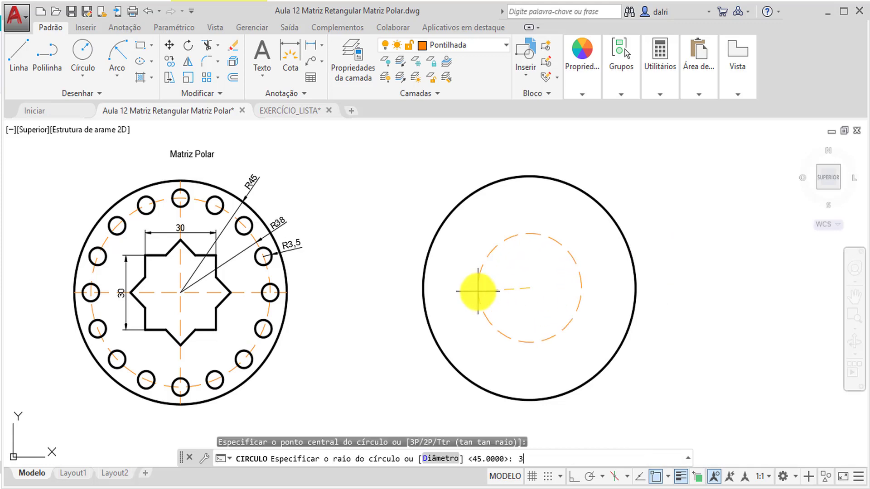
text(8)
key(Return)
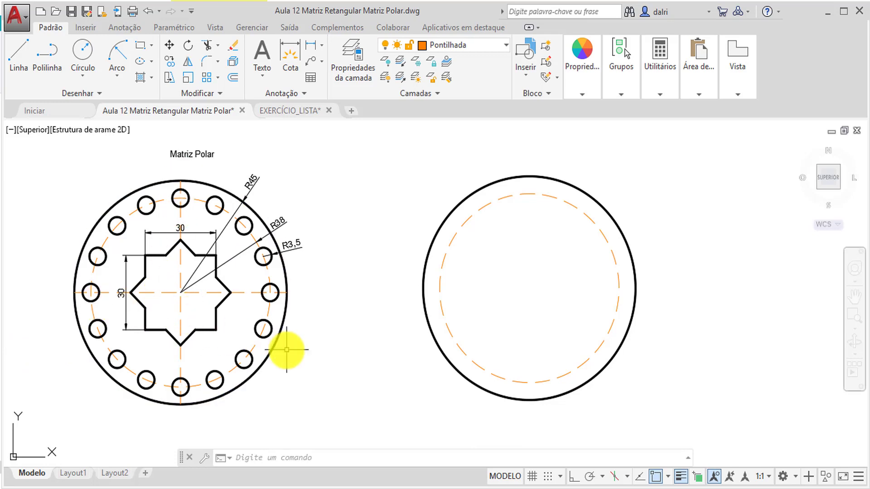
Draw the vertical centre line between the upper and lower quadrants of the new outer circle.
click(18, 54)
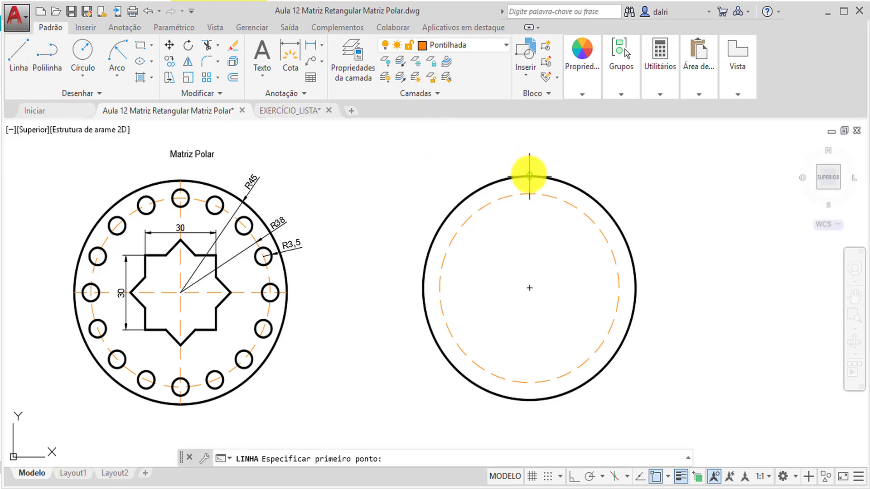
click(669, 476)
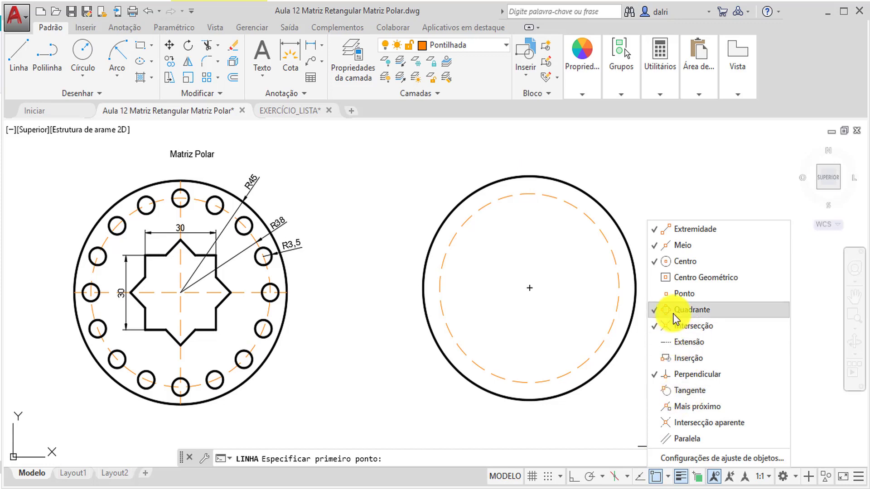
click(666, 313)
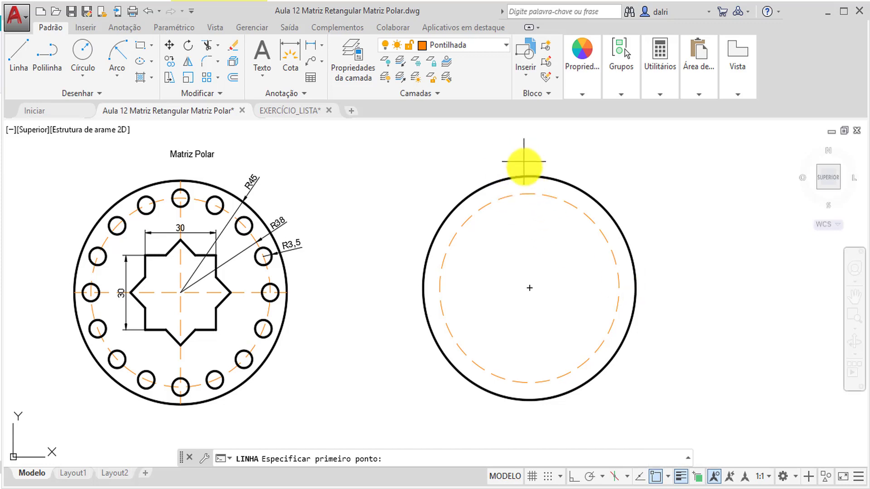
click(527, 176)
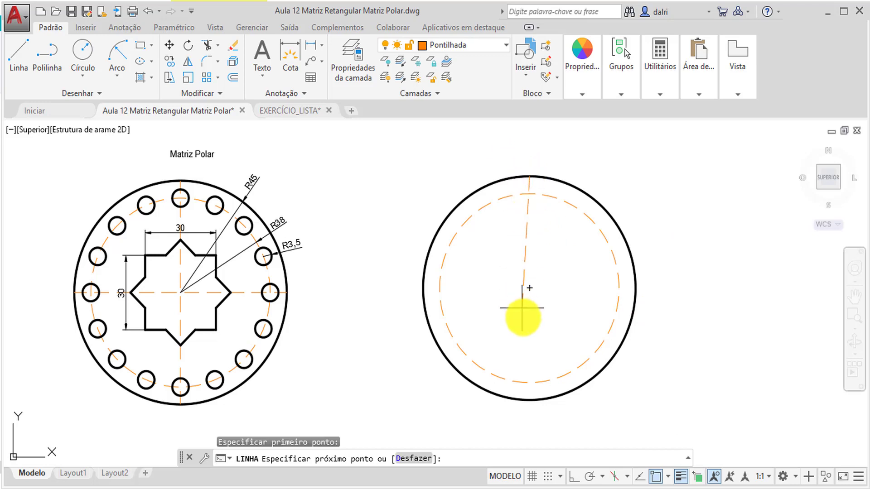
click(529, 400)
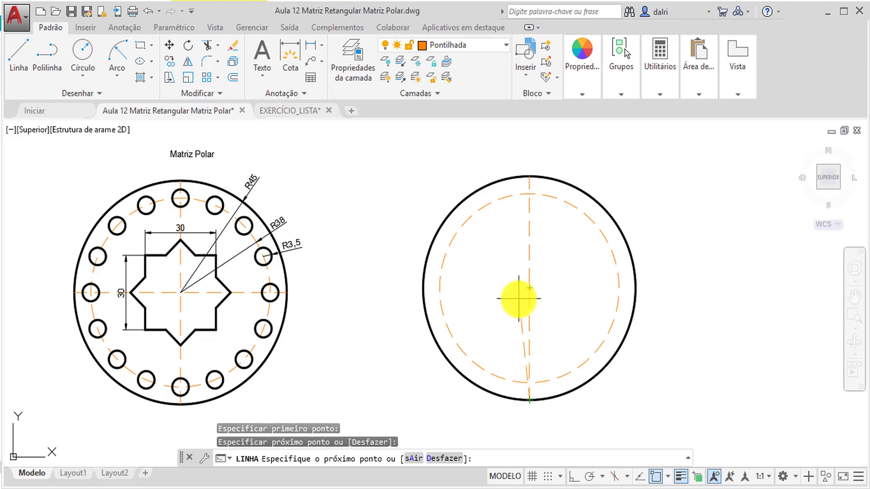
key(Return)
Draw the horizontal centre line between the two side quadrants of the new outer circle.
key(Return)
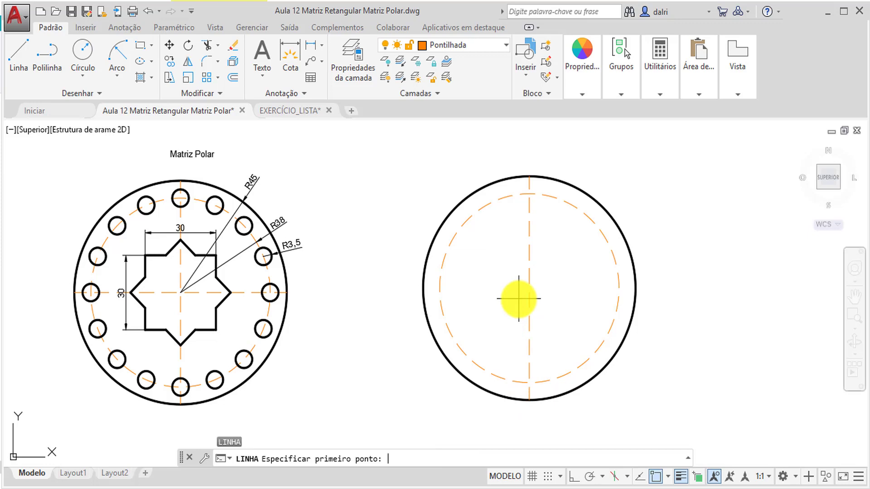
click(423, 288)
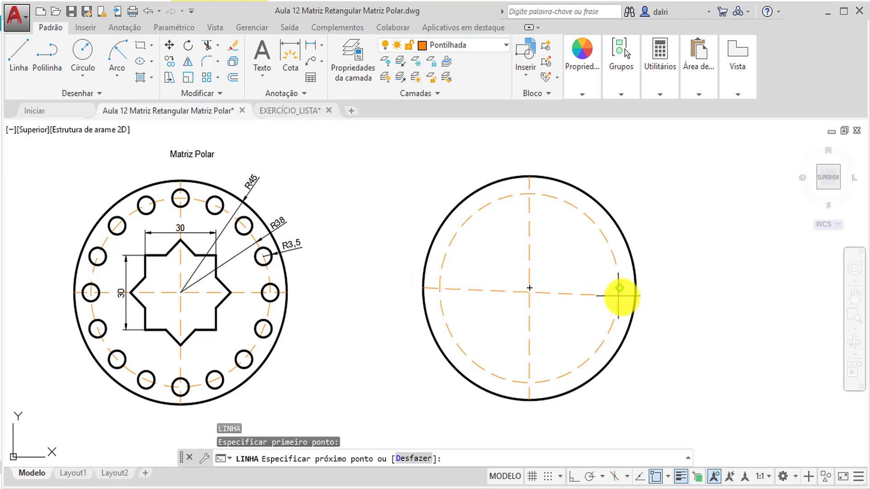
click(636, 287)
key(Return)
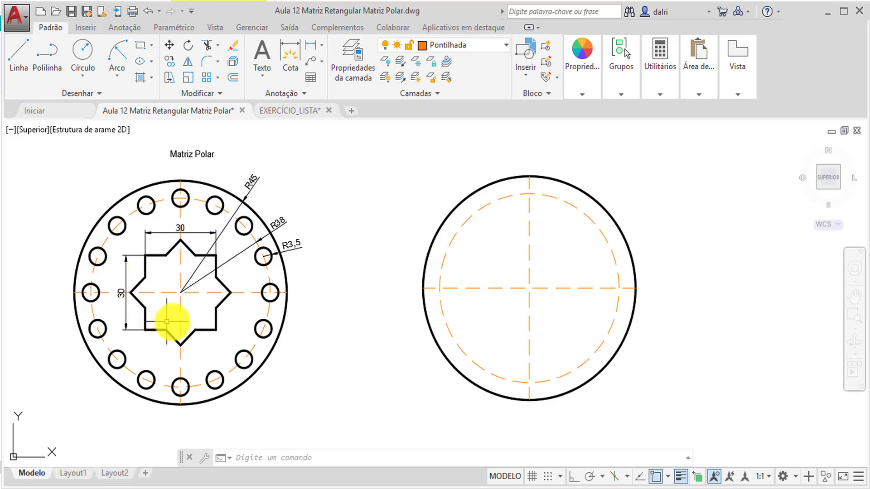
Make Linha30 the current layer and, with Ortho on, draw a line 15 long from the new disc's centre along the horizontal centre line.
click(505, 45)
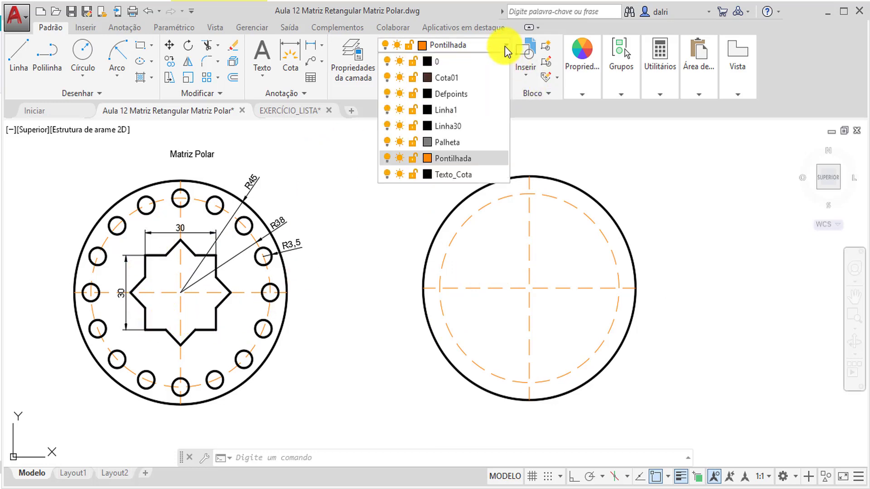
click(453, 126)
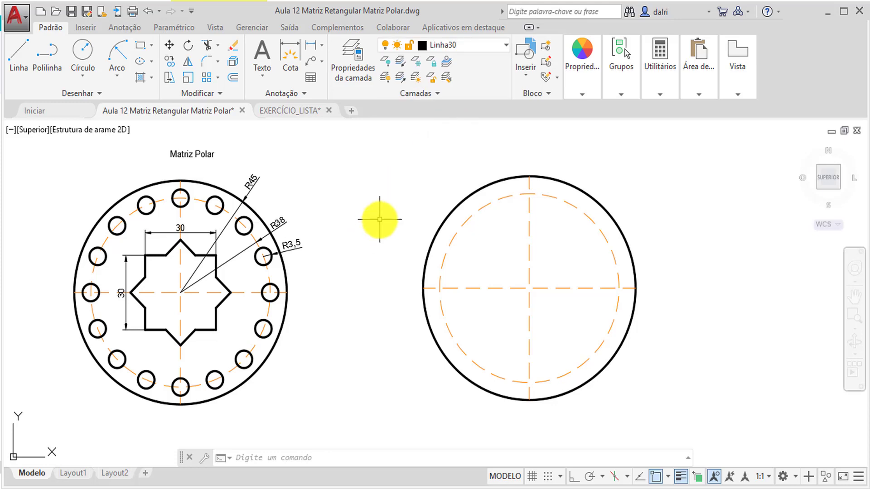
click(28, 61)
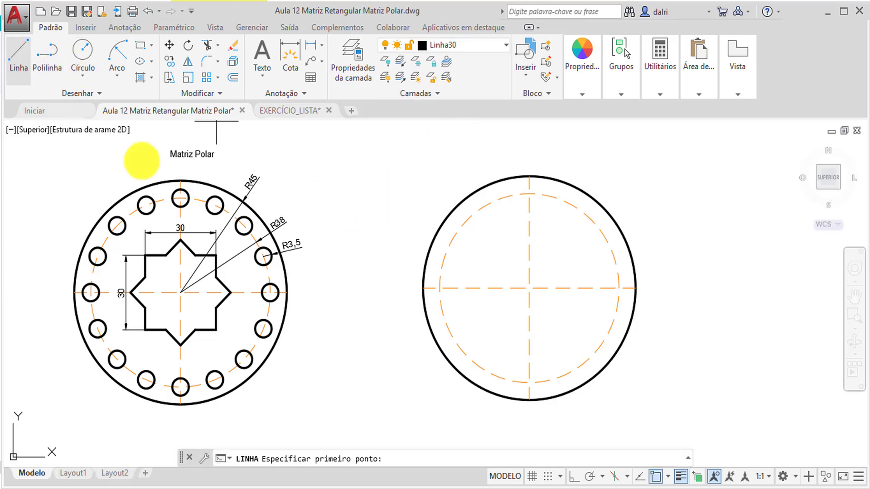
click(530, 289)
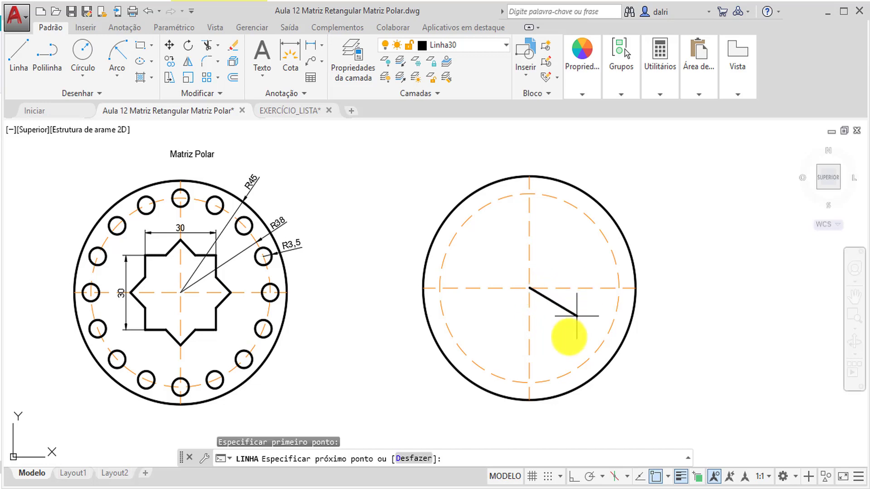
click(573, 479)
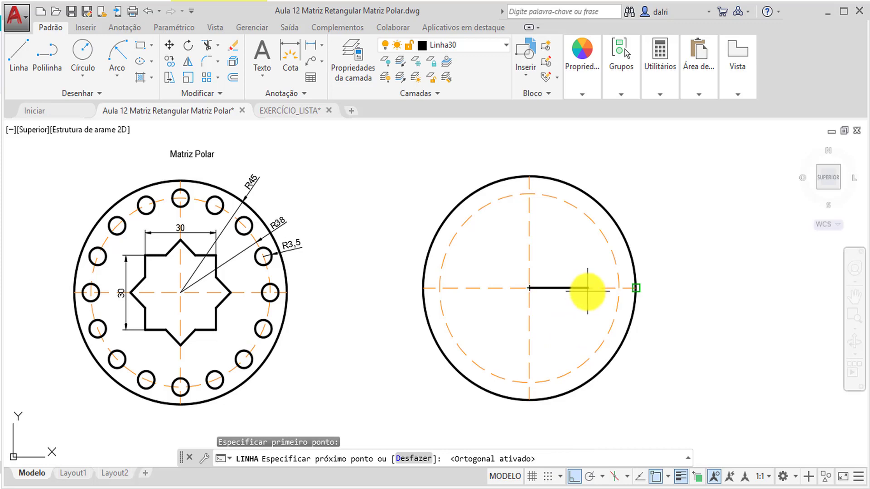
text(15)
key(Return)
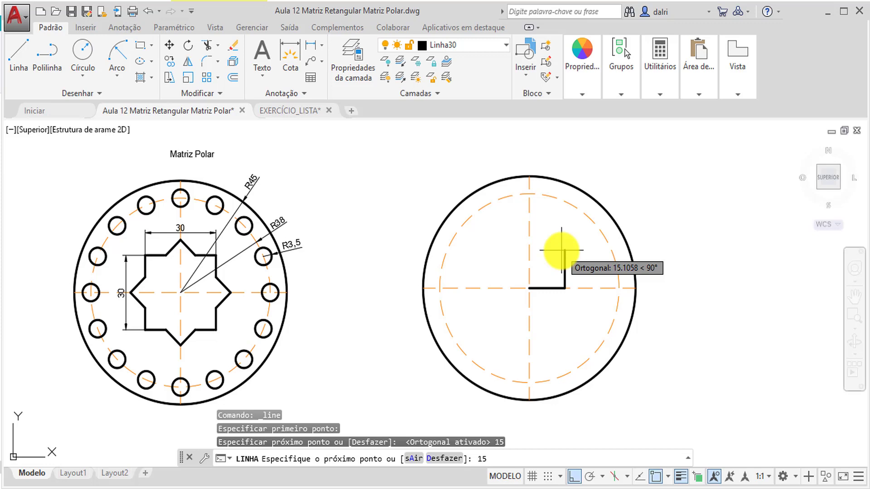
Continue the line 15 up, 30 left, 30 down and 30 right, closing the square at the first segment's outer end.
text(15)
key(Return)
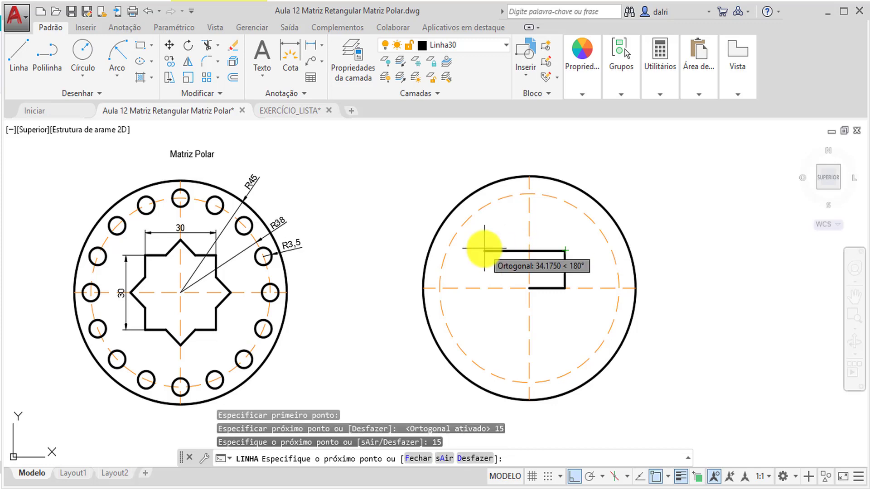
text(30)
key(Return)
scroll(484, 249, up, 2)
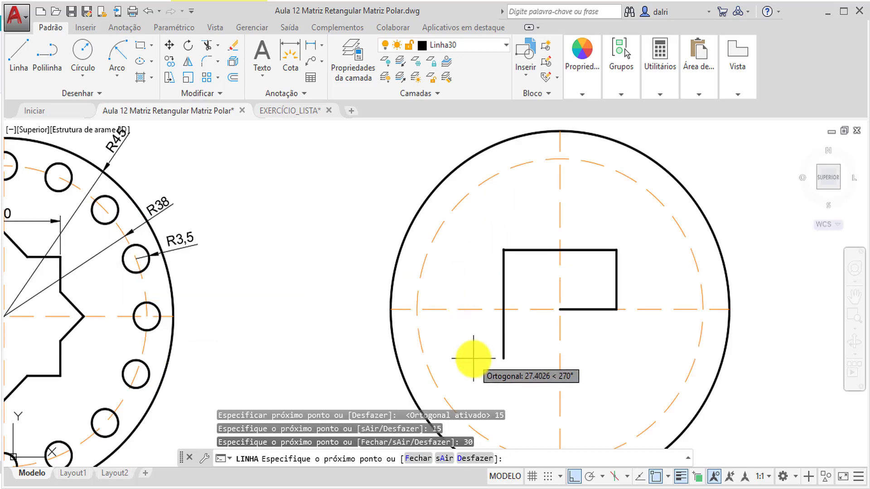
text(30)
key(Return)
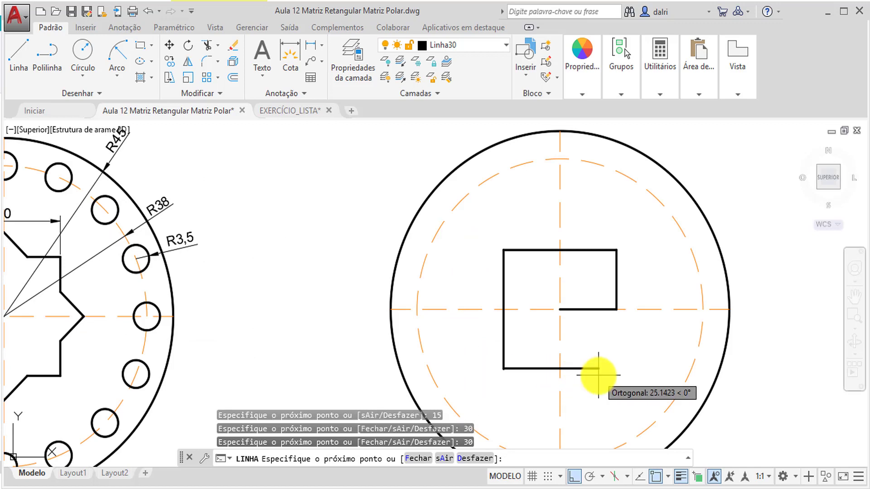
text(30)
key(Return)
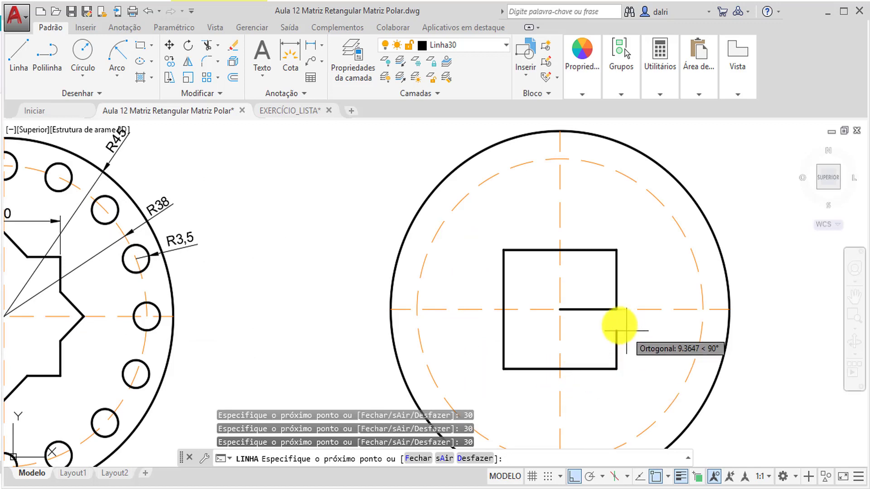
click(617, 309)
key(Return)
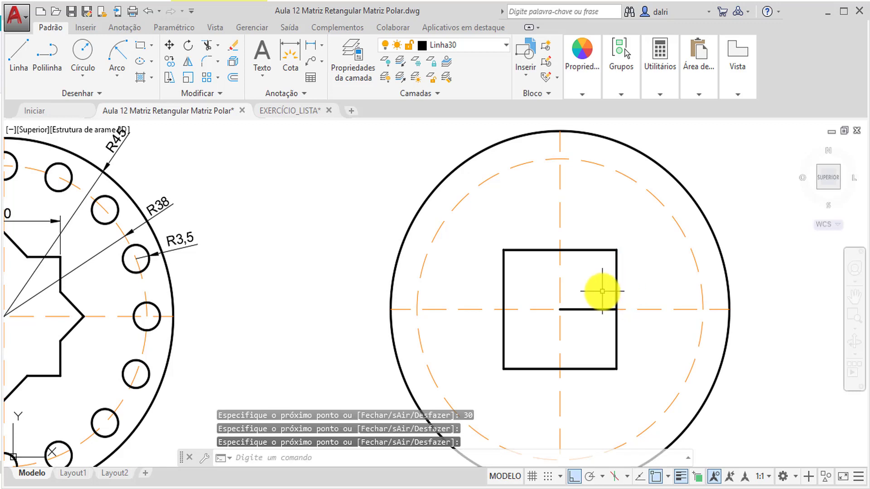
Delete the short construction line running from the disc centre to the square's side.
click(606, 291)
click(582, 317)
key(Escape)
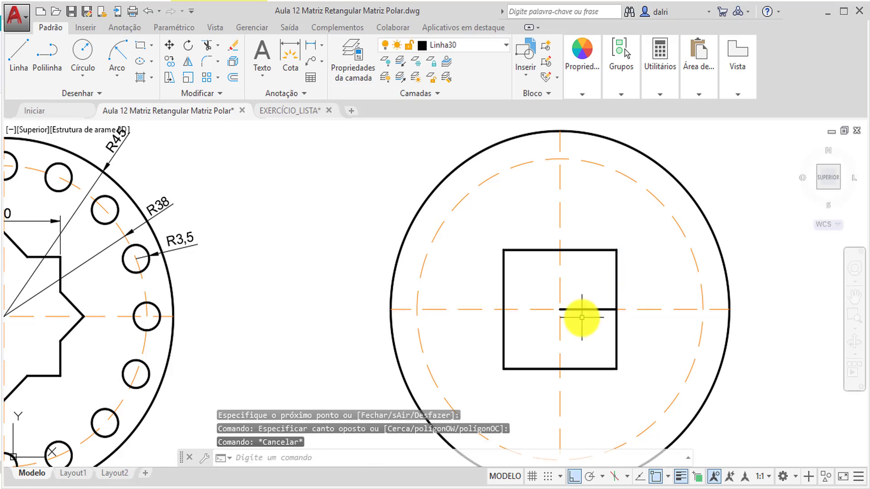
click(545, 291)
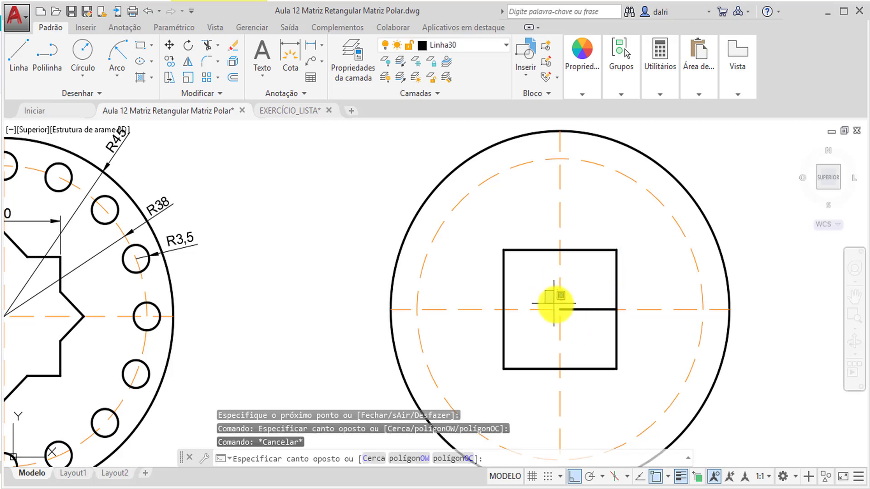
click(635, 320)
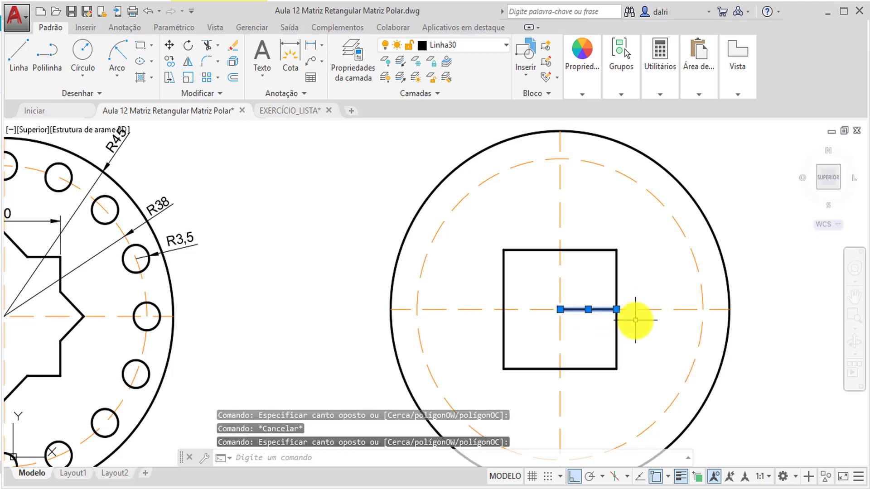
key(Delete)
Try rotating the whole square 45° about the disc centre and undo the rotation.
scroll(635, 321, down, 5)
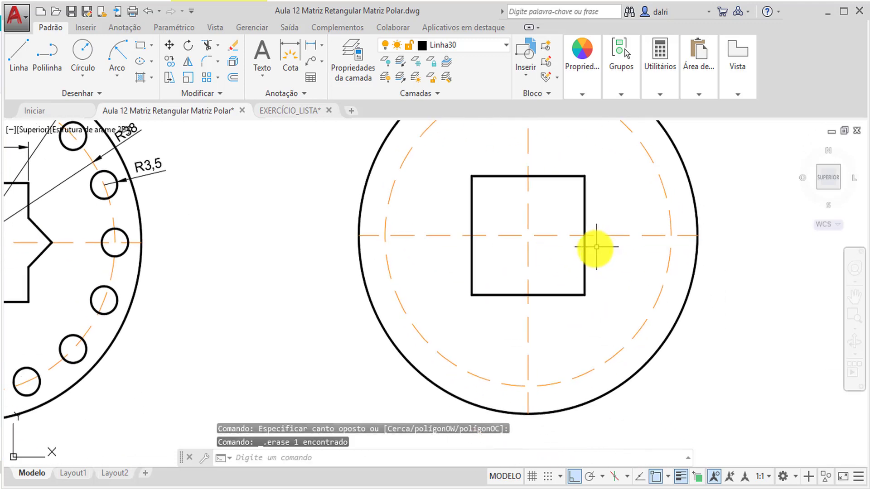
middle_drag(751, 271, 700, 293)
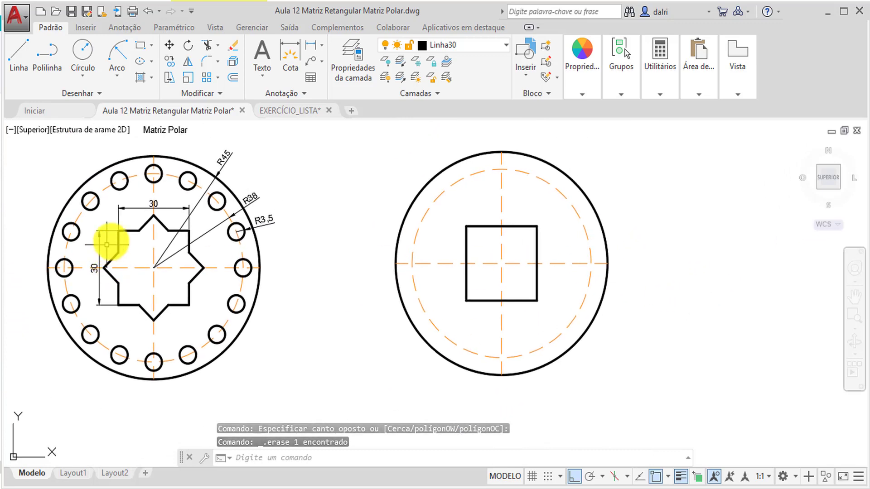
click(550, 218)
click(511, 244)
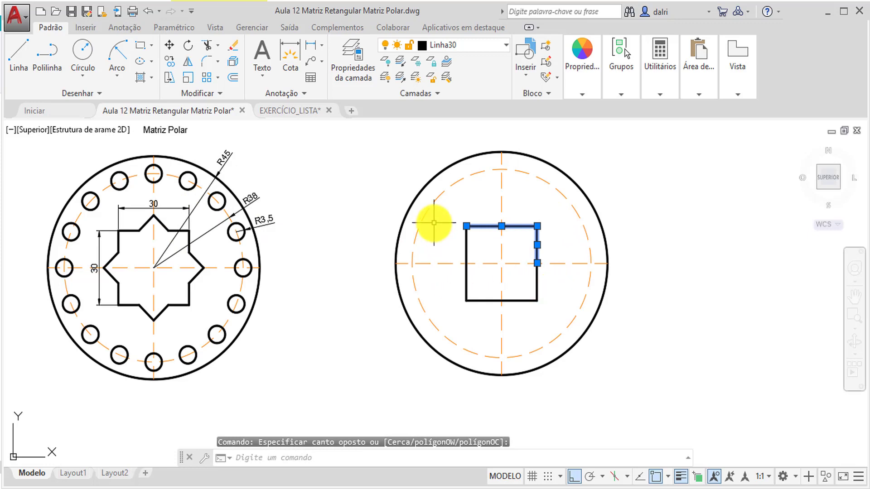
click(454, 216)
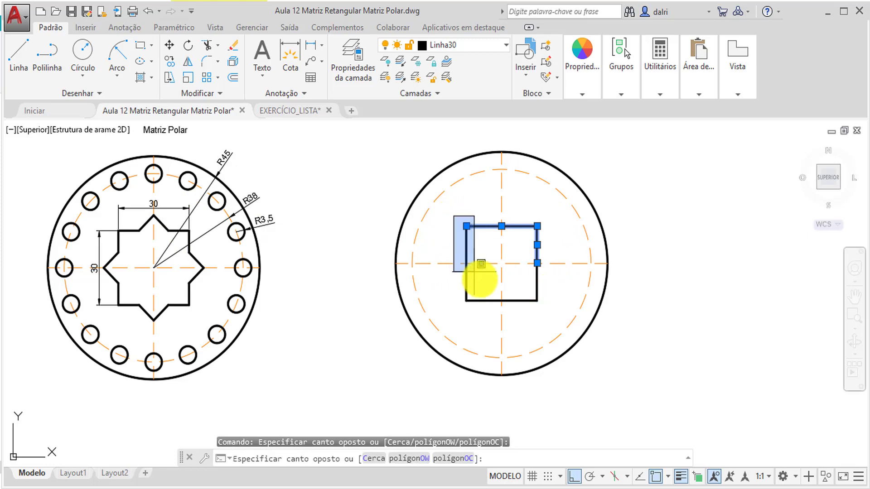
click(548, 308)
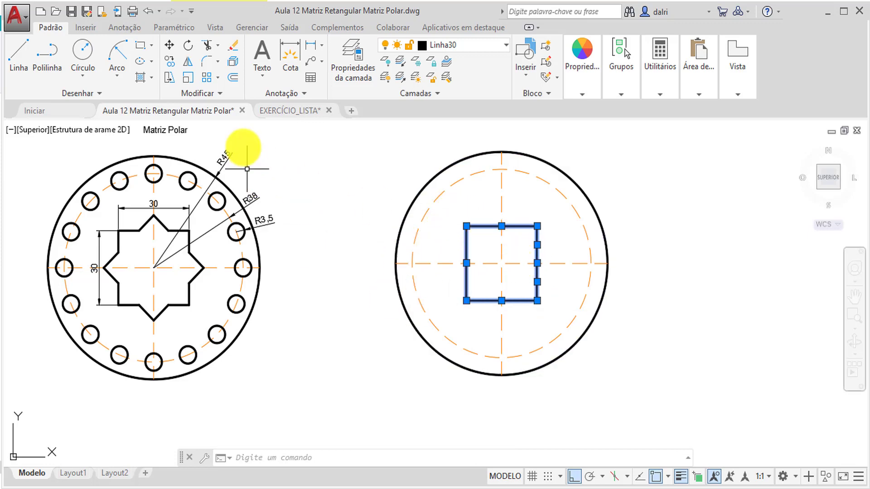
click(191, 49)
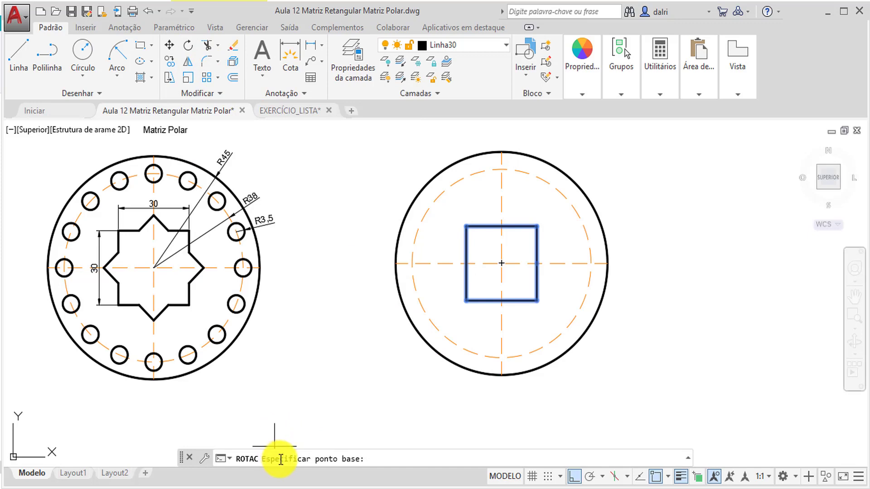
click(501, 263)
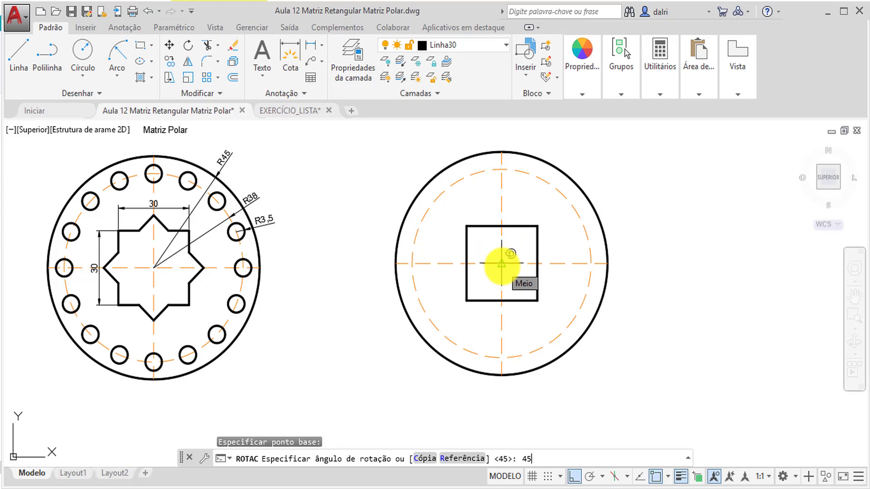
text(45)
key(Return)
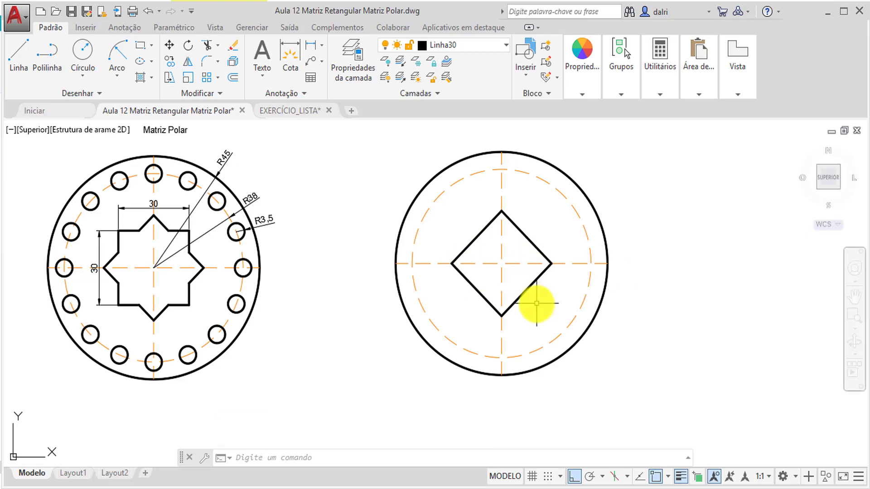
key(ctrl+z)
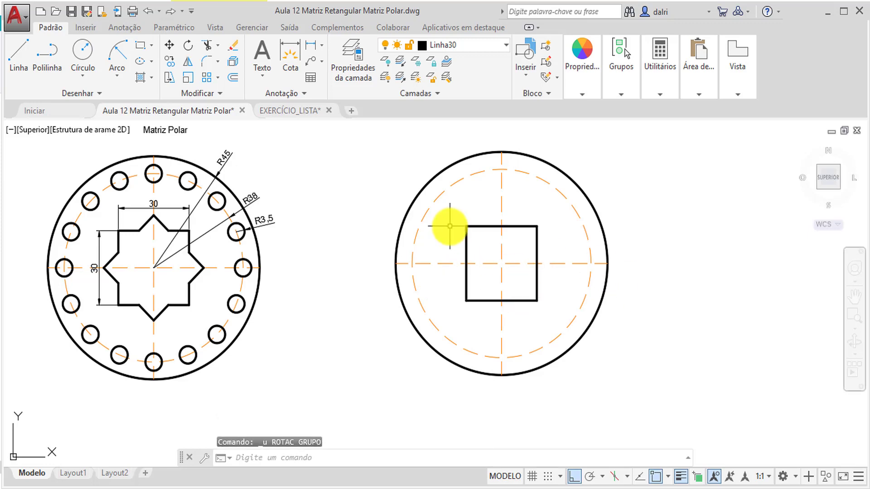
Rotate a copy of the square by 45° about the disc centre, keeping the original square.
click(456, 209)
click(552, 318)
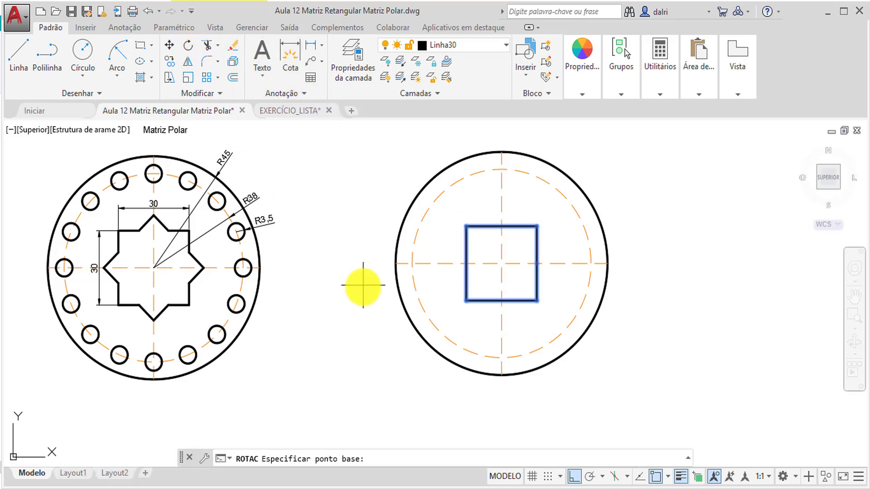
click(502, 263)
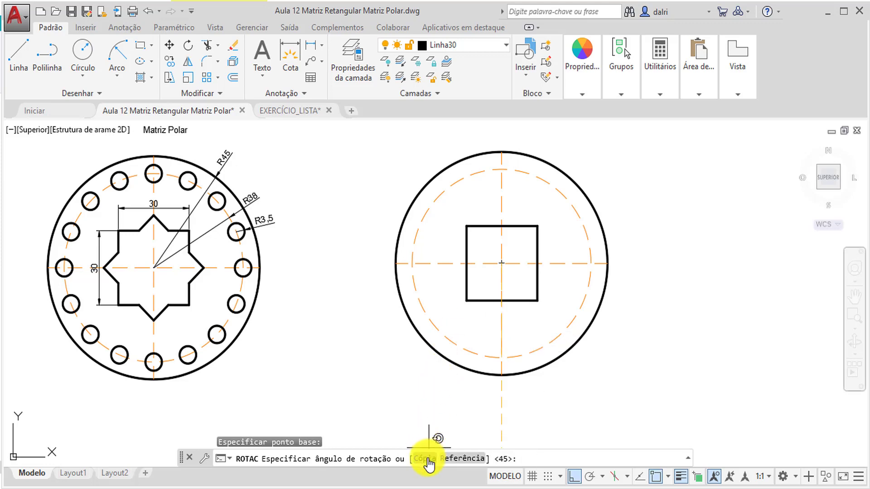
click(425, 458)
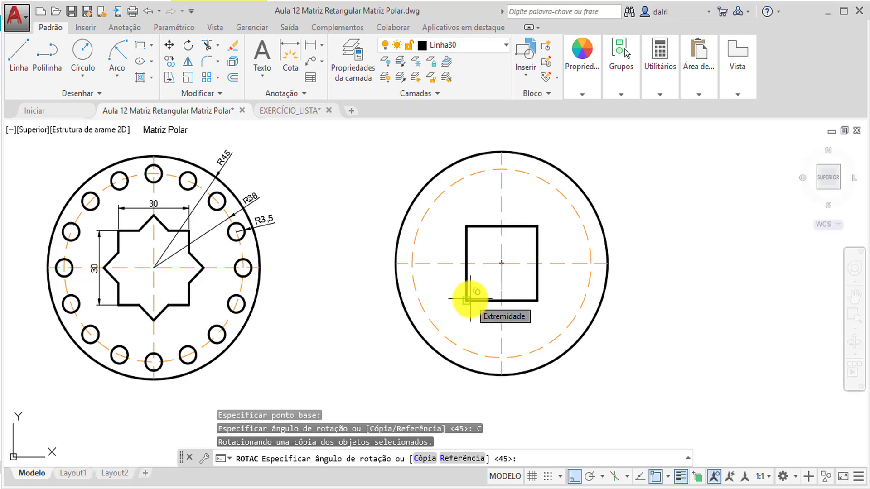
text(45)
key(Return)
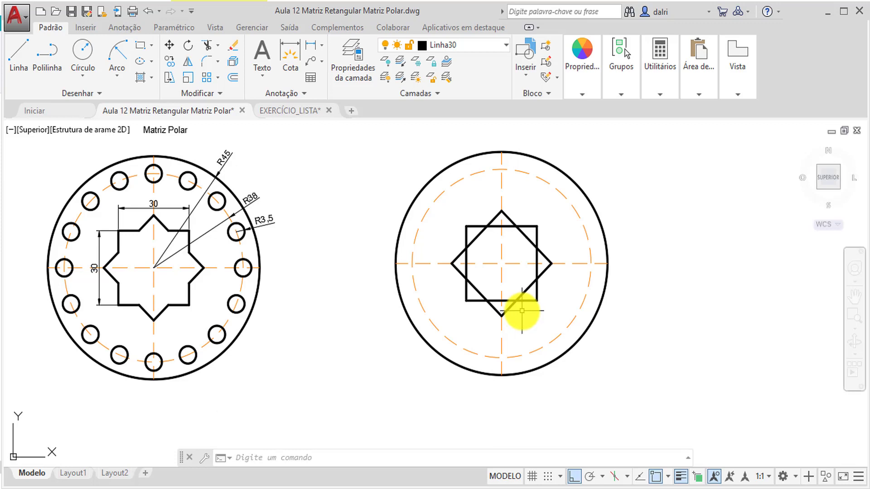
Trim all the inner segments of the two overlapping squares to leave only the eight-pointed star outline.
click(451, 210)
click(557, 320)
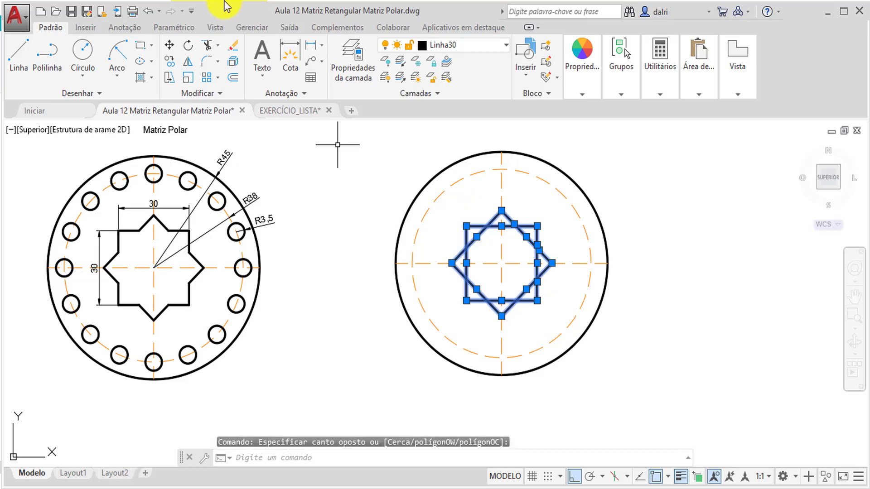
click(208, 47)
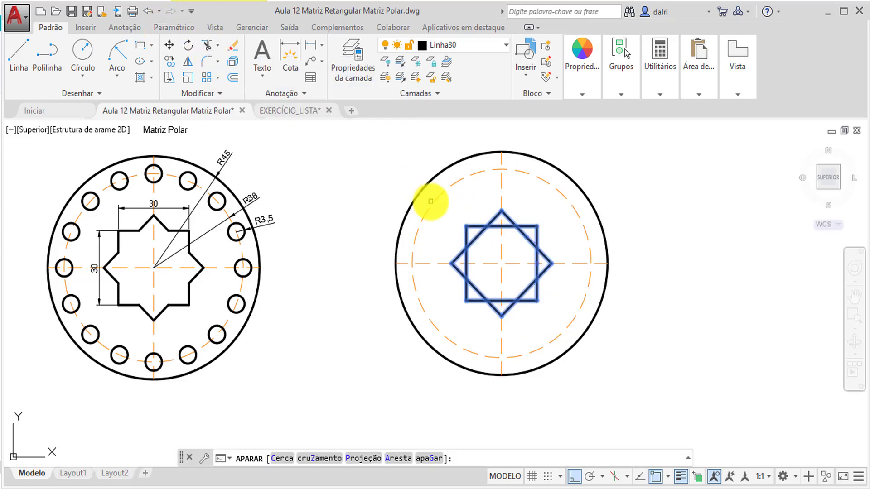
click(483, 235)
click(497, 229)
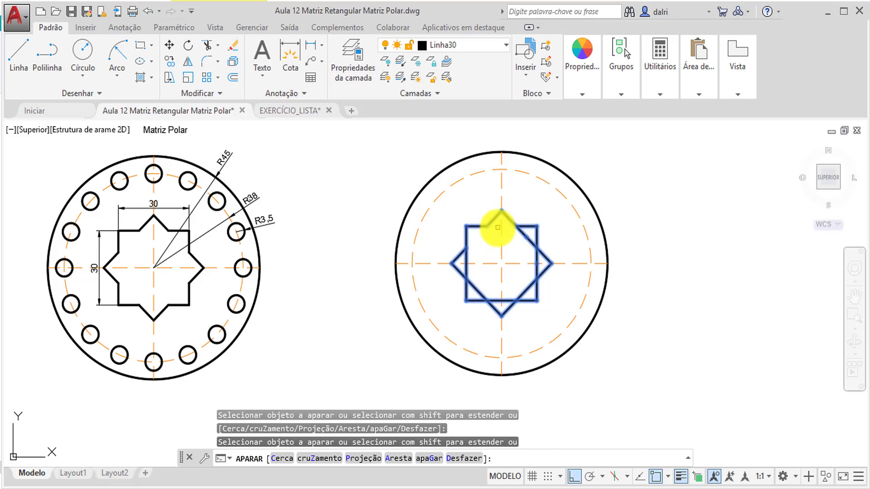
click(467, 262)
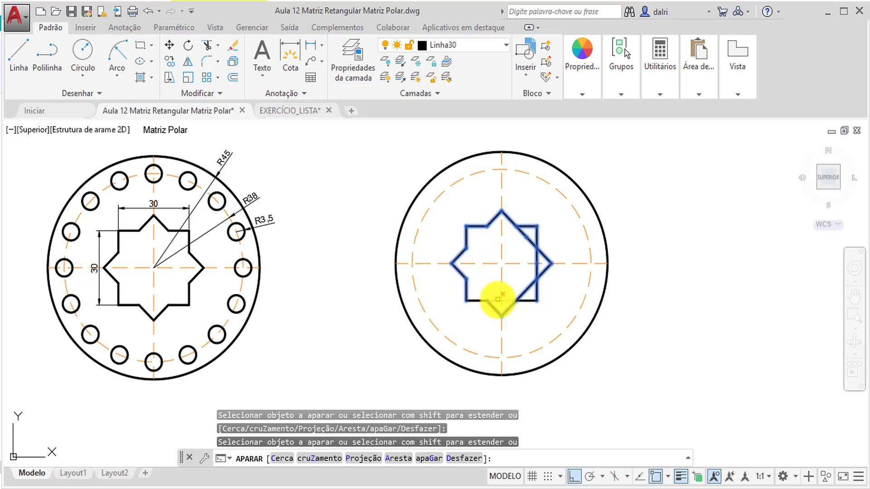
click(496, 300)
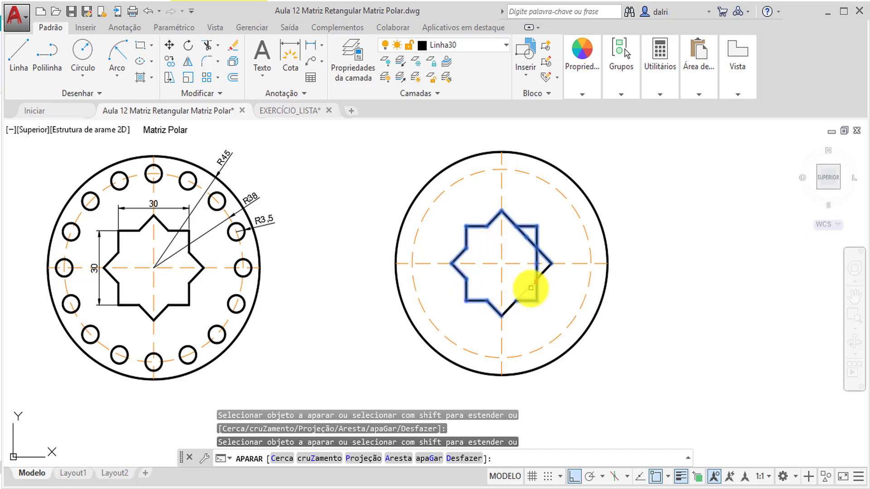
click(535, 267)
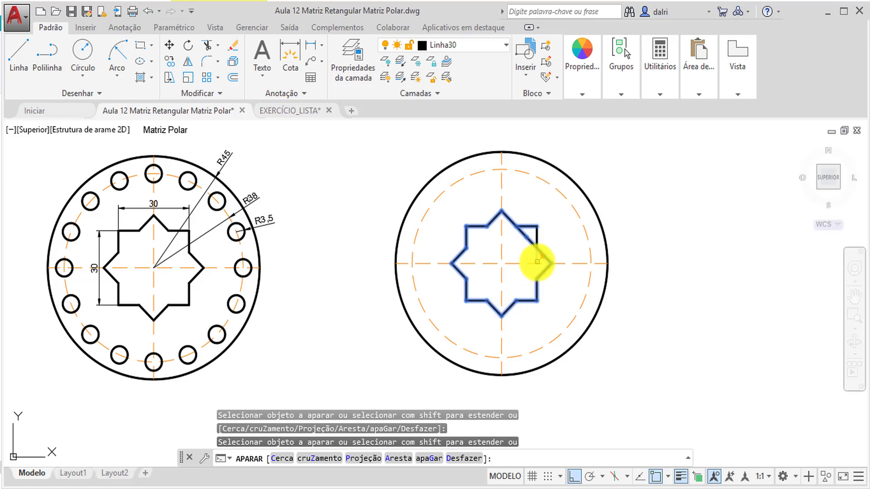
click(526, 236)
key(Escape)
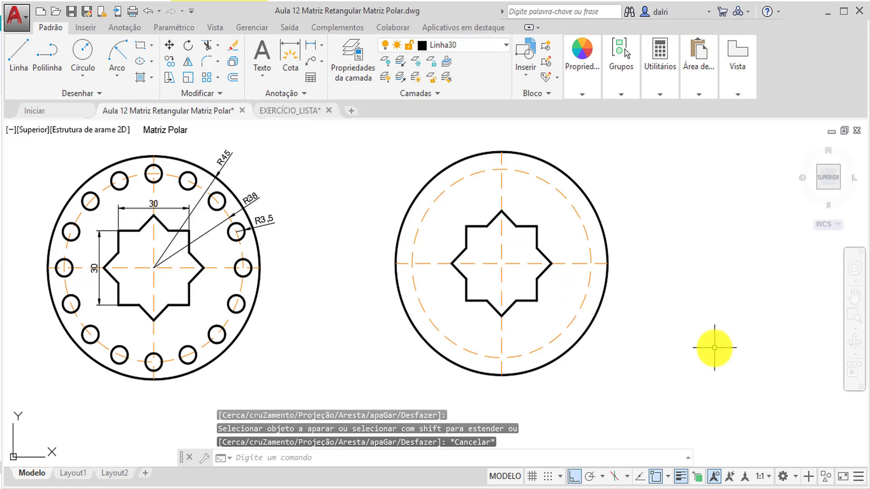
Make Texto_Cota the current layer and add a linear dimension for the star's vertical square side, placed beside the star.
click(492, 45)
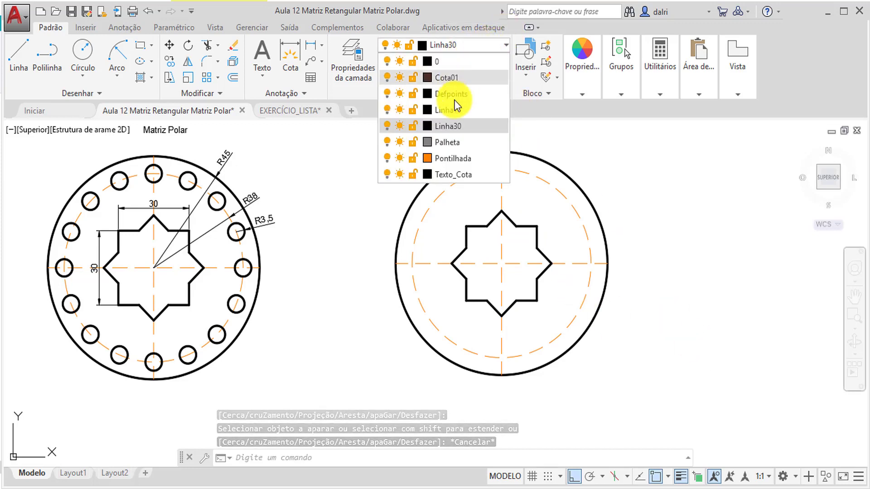
click(453, 174)
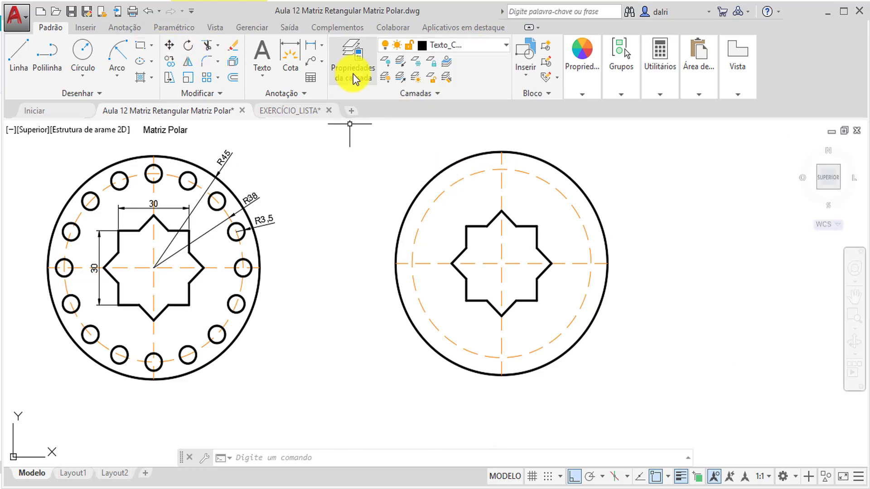
click(312, 45)
click(466, 225)
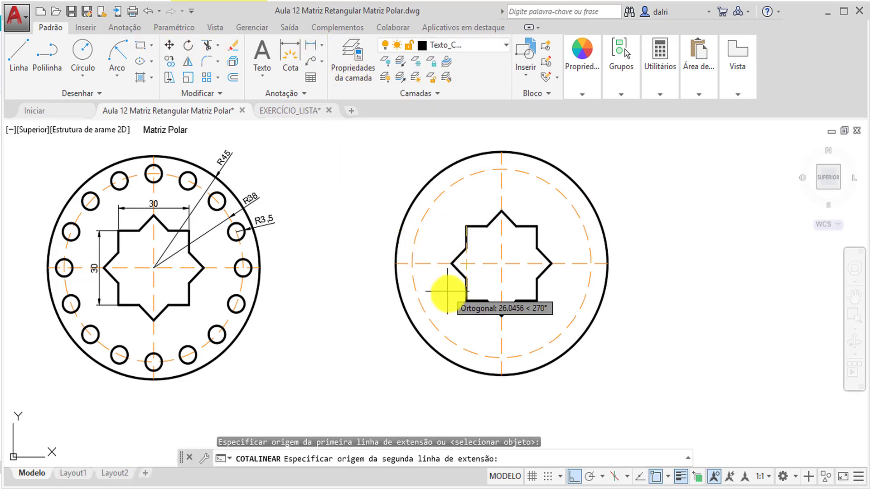
click(463, 301)
click(443, 296)
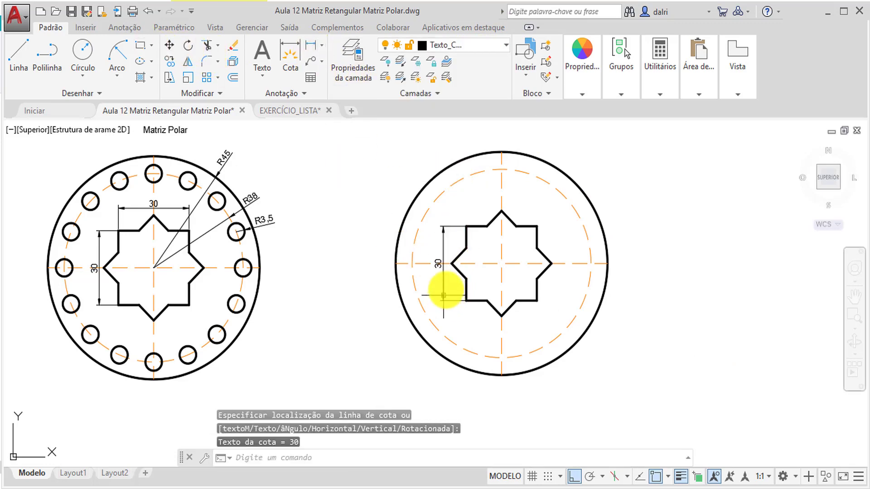
Add a linear dimension for the star's horizontal square side, placed above the star.
key(Return)
click(466, 226)
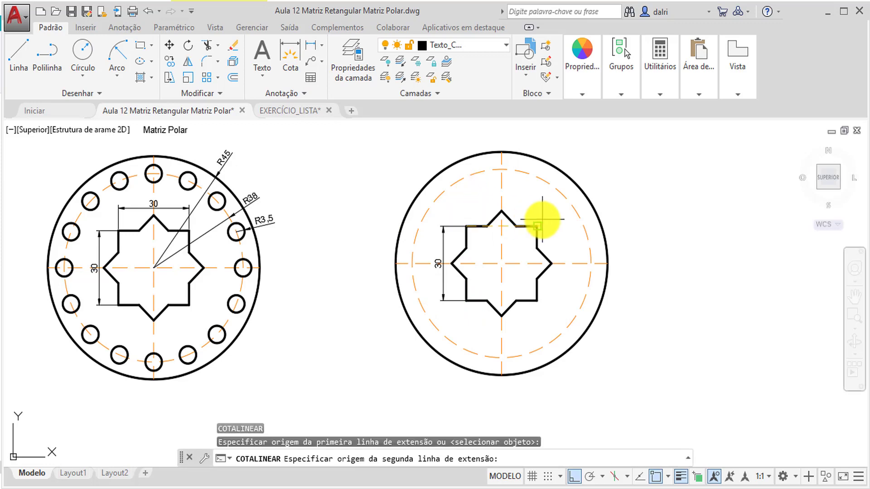
click(537, 226)
click(538, 205)
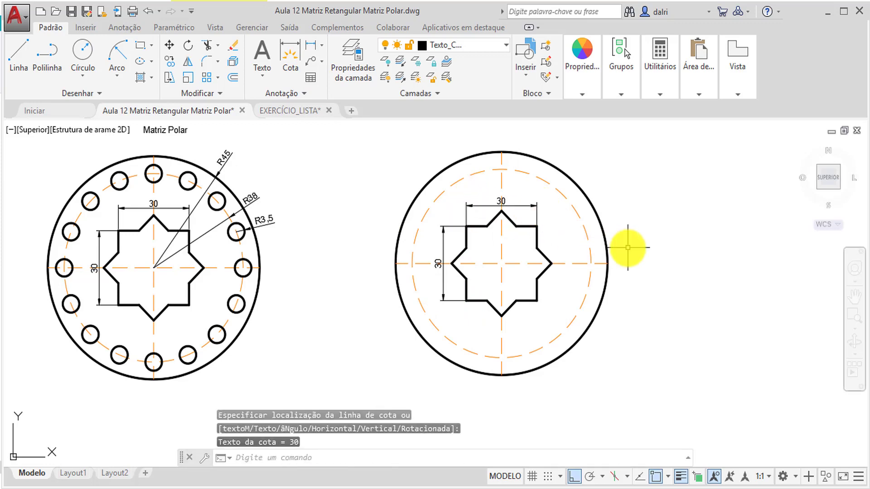
Add radius dimensions to the outer circle and the dashed circle, placing both texts outside the disc's upper-right edge.
click(321, 45)
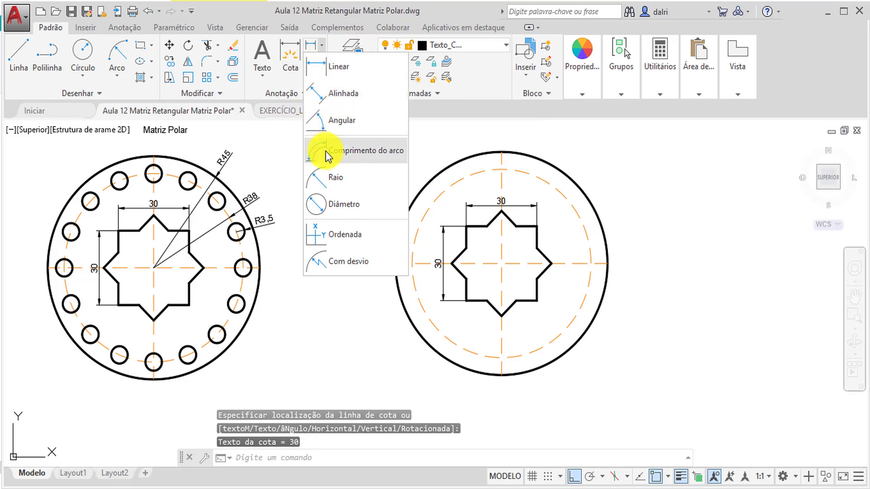
click(335, 177)
click(582, 188)
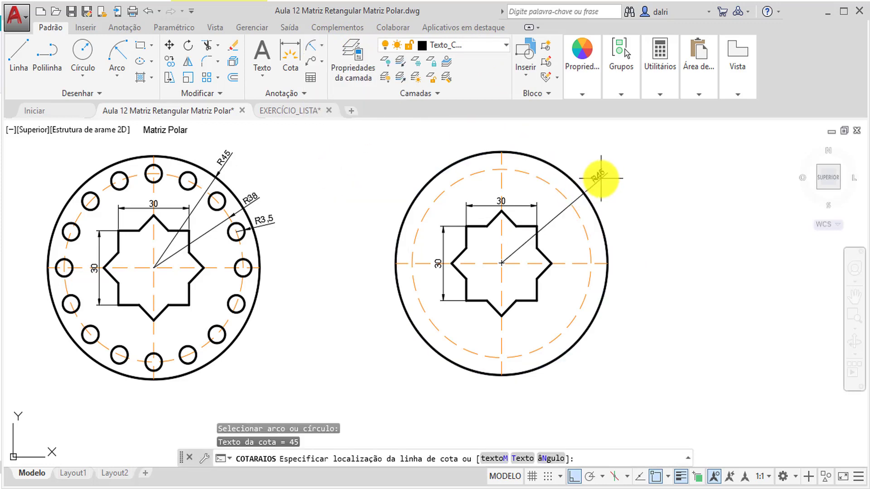
click(599, 179)
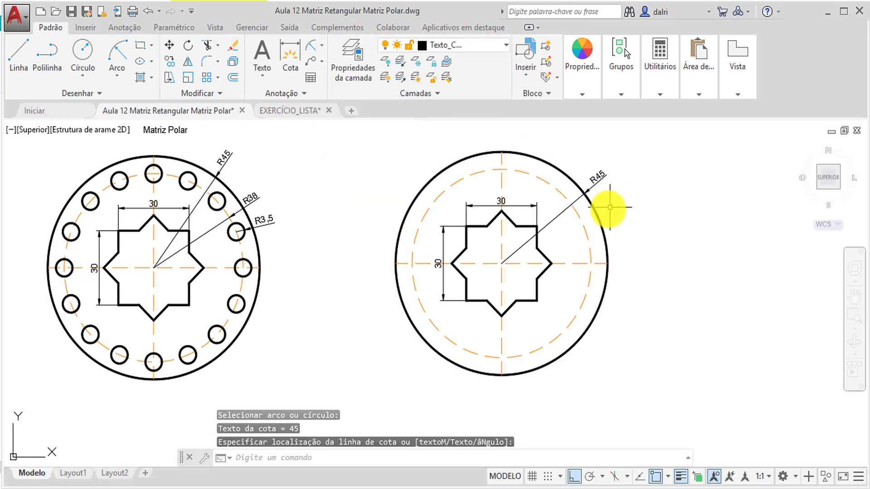
key(Return)
click(579, 211)
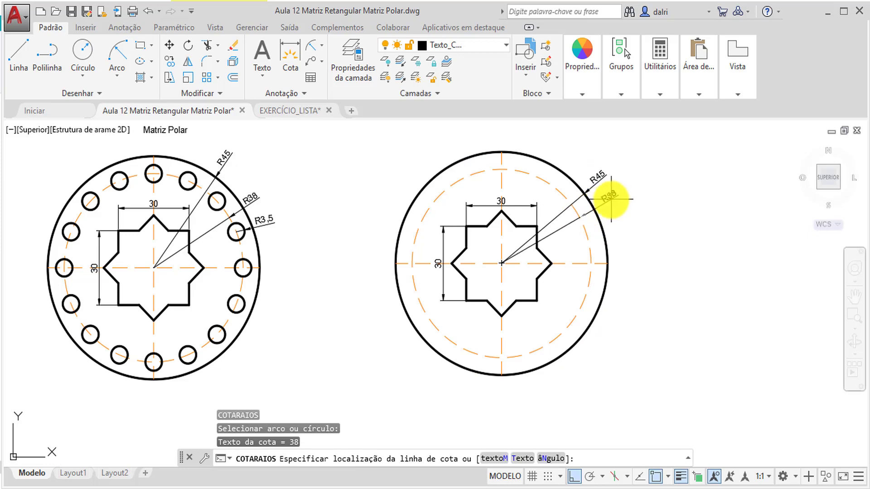
click(612, 198)
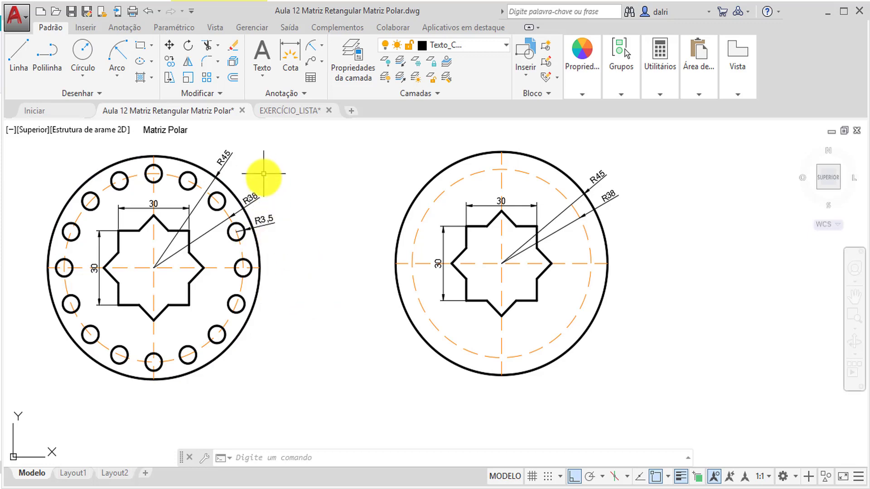
On layer Linha30, draw a circle of radius 3.5 centred on the top quadrant of the dashed circle.
click(456, 51)
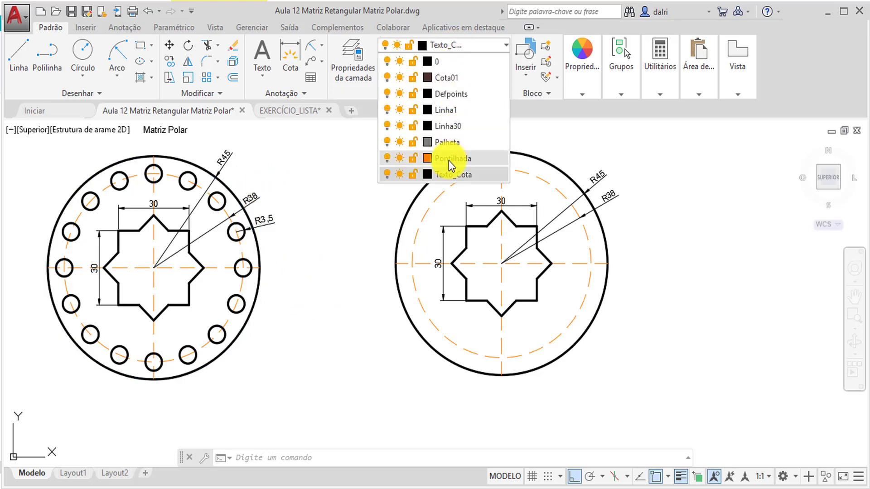
click(449, 128)
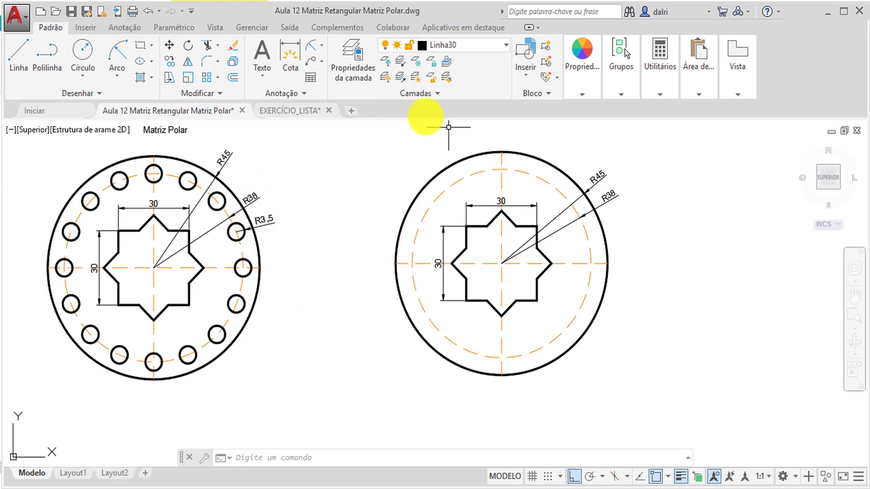
click(83, 51)
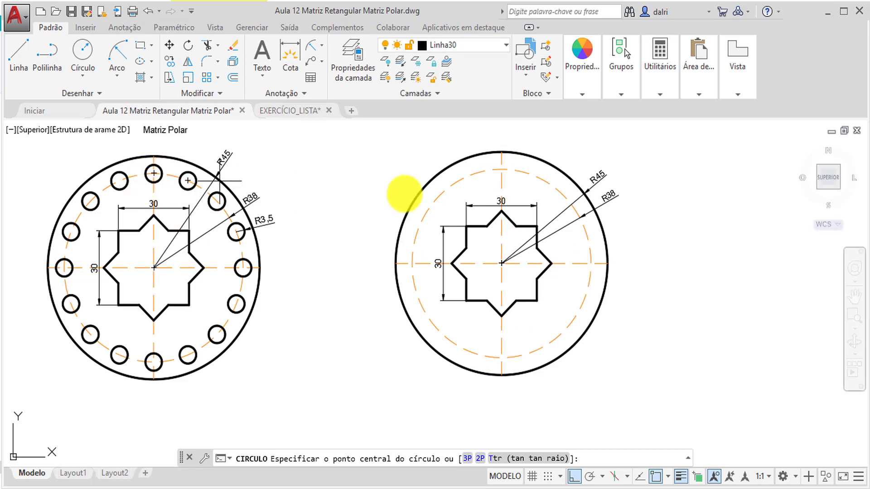
click(502, 169)
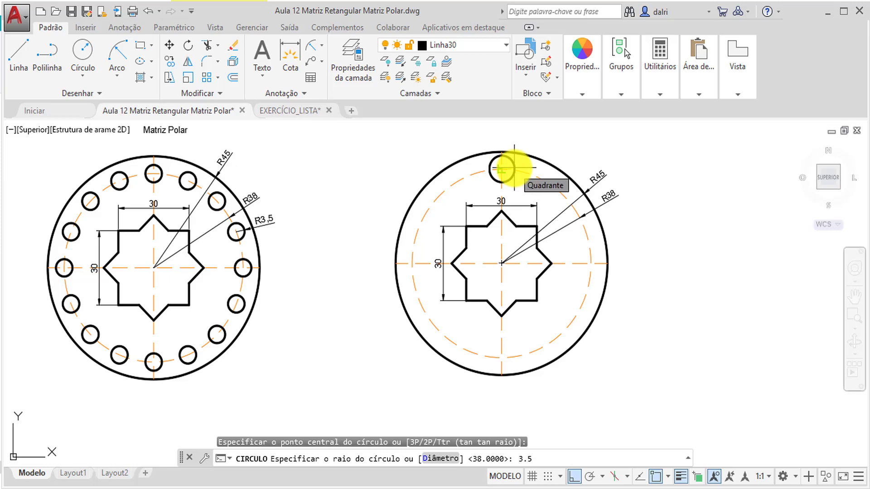
key(Return)
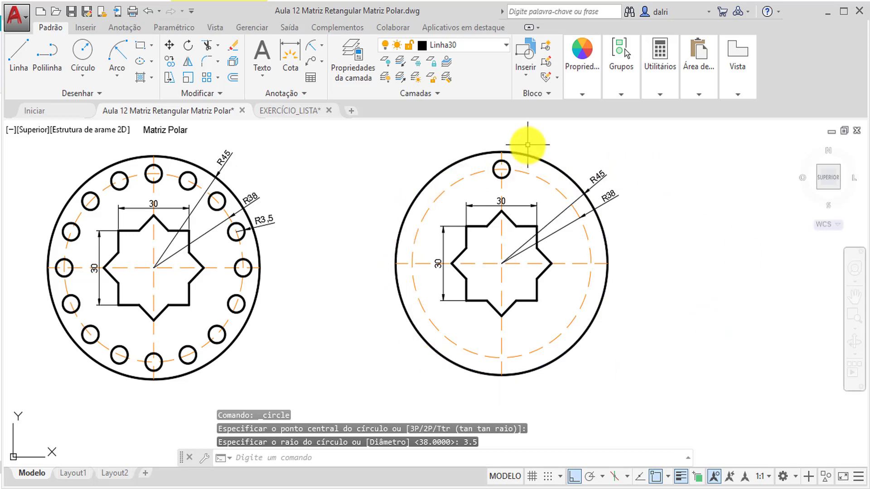
Create a polar array of the 3.5 radius hole about the disc centre with 16 items.
click(501, 169)
click(219, 78)
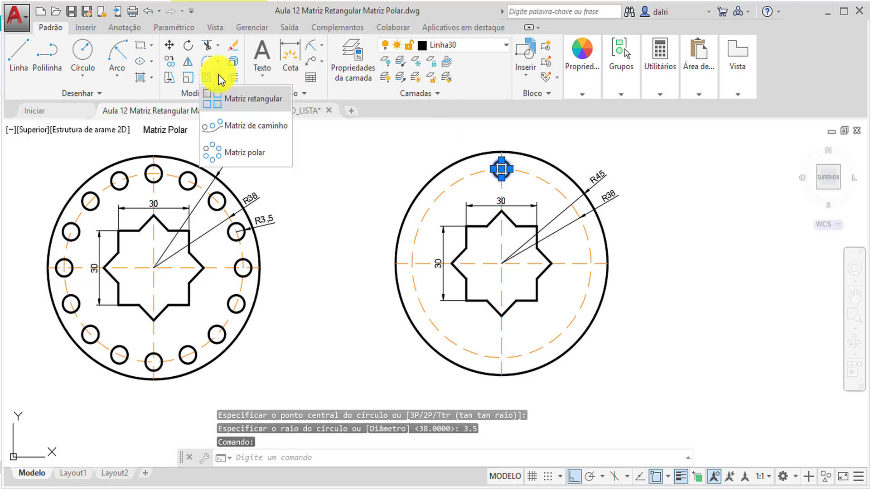
click(240, 156)
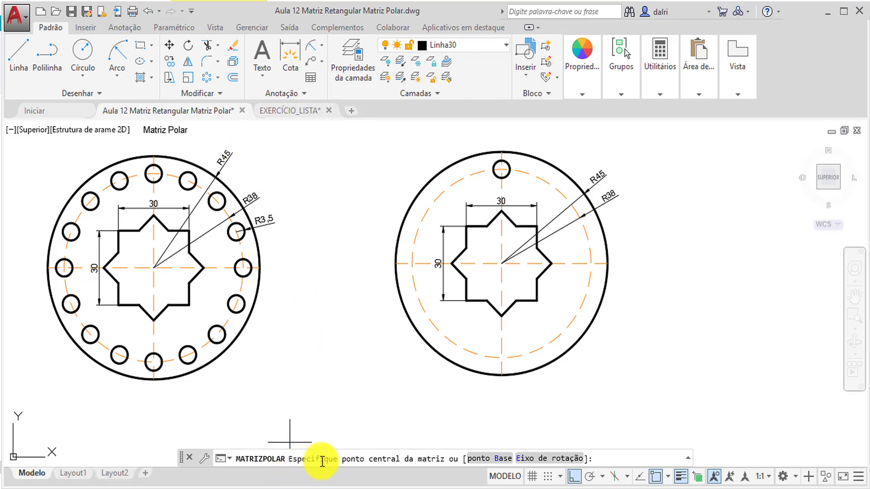
click(502, 263)
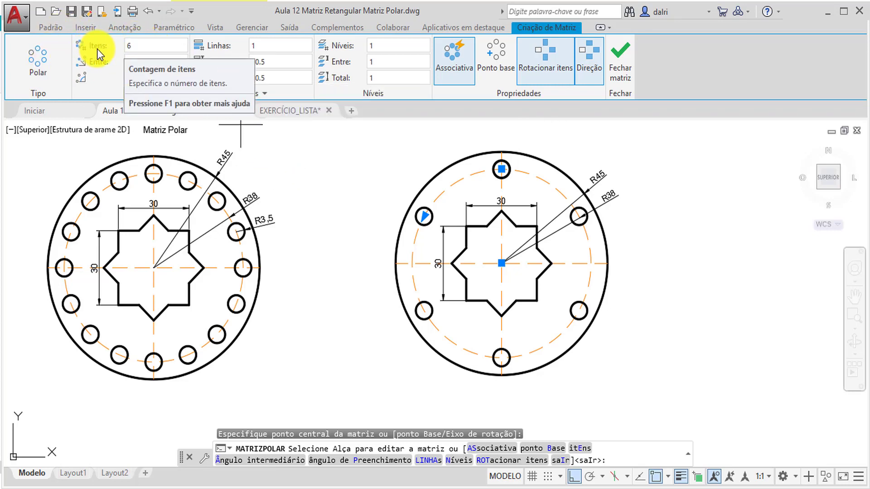
click(140, 48)
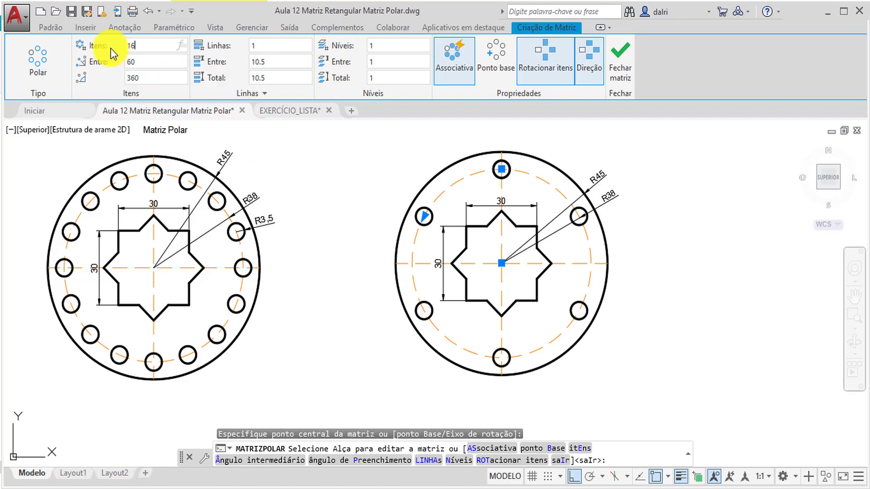
key(Return)
Try item counts of 20 and 4 in the polar array and restore the count to 16.
click(136, 61)
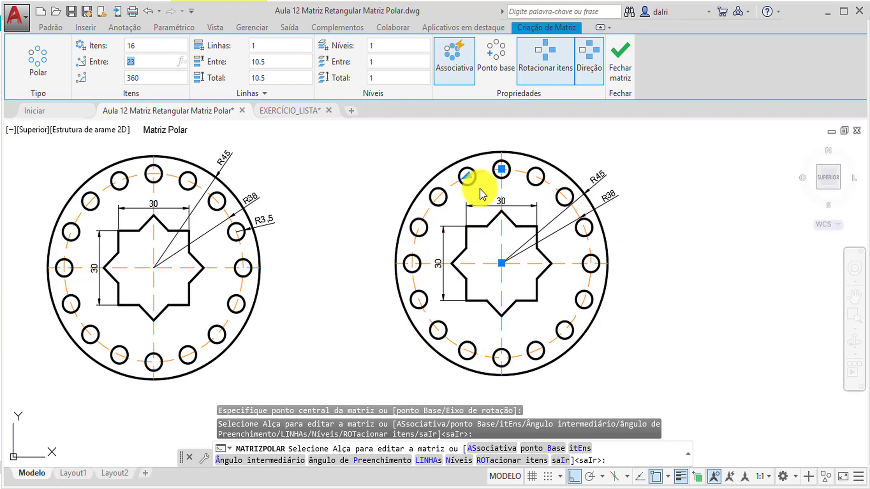
click(127, 45)
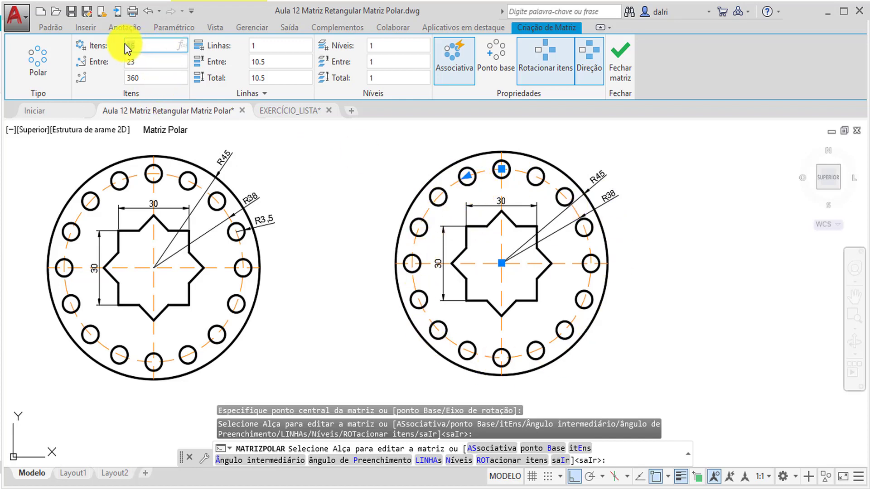
text(20)
key(Return)
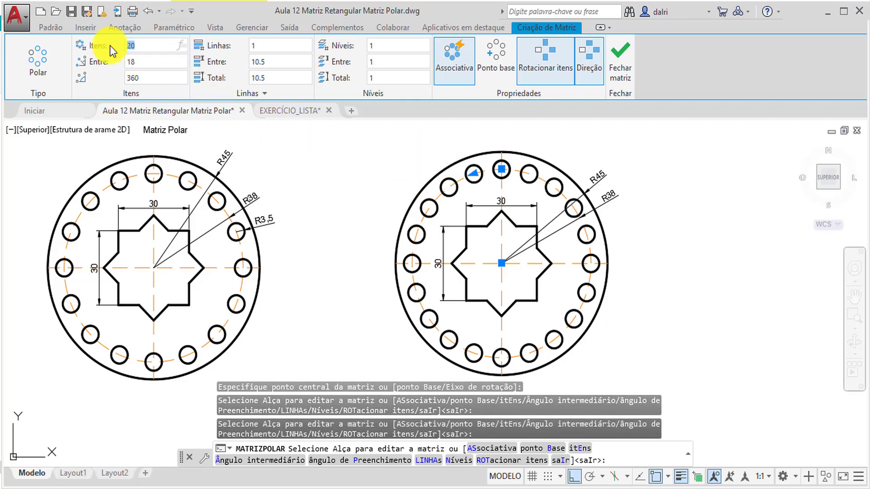
text(4)
key(Return)
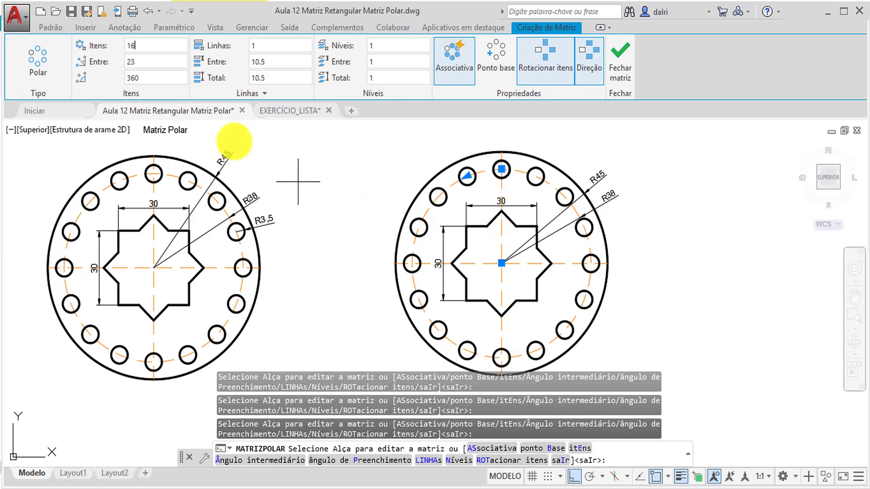
click(149, 60)
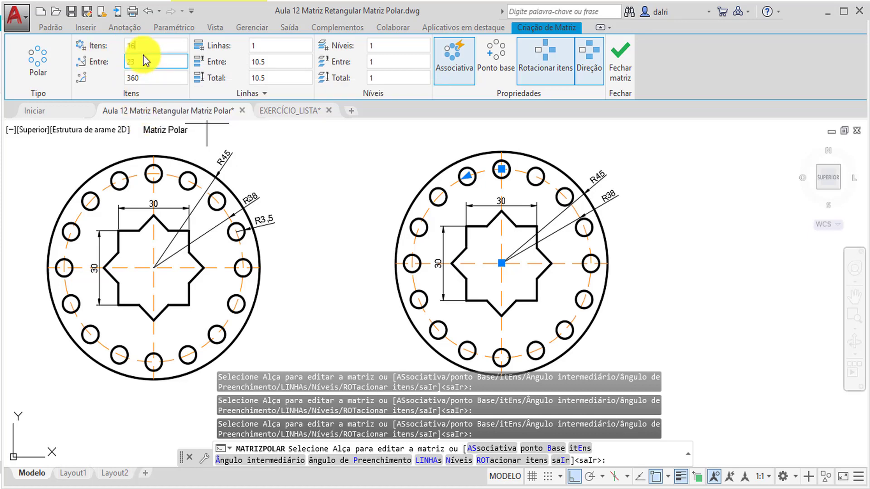
Try the polar array with only 4 items again and set the count back to 16.
click(127, 45)
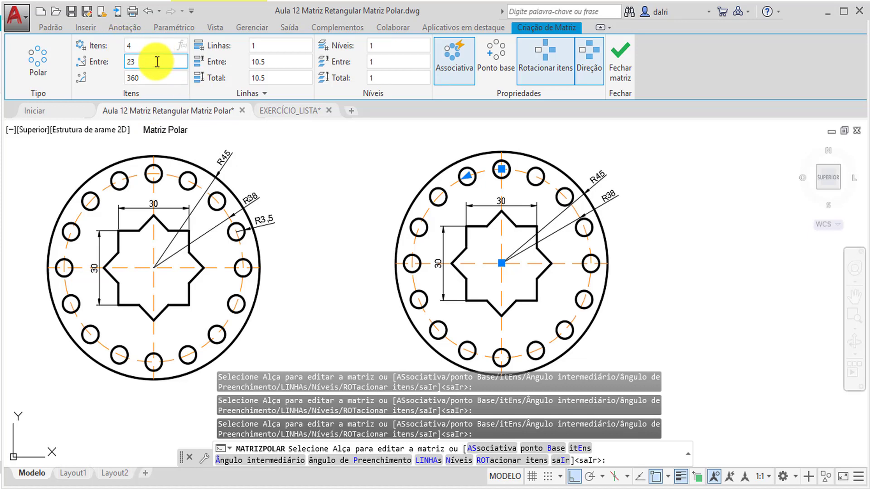
key(Return)
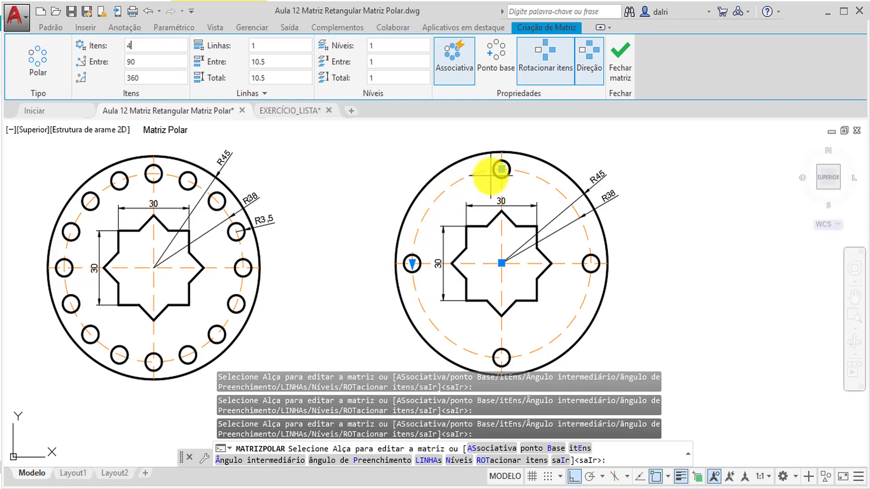
click(131, 68)
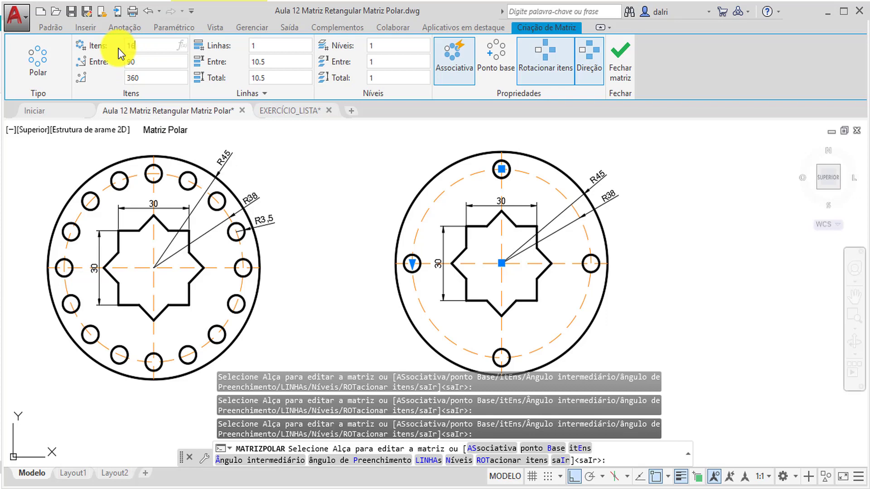
click(146, 61)
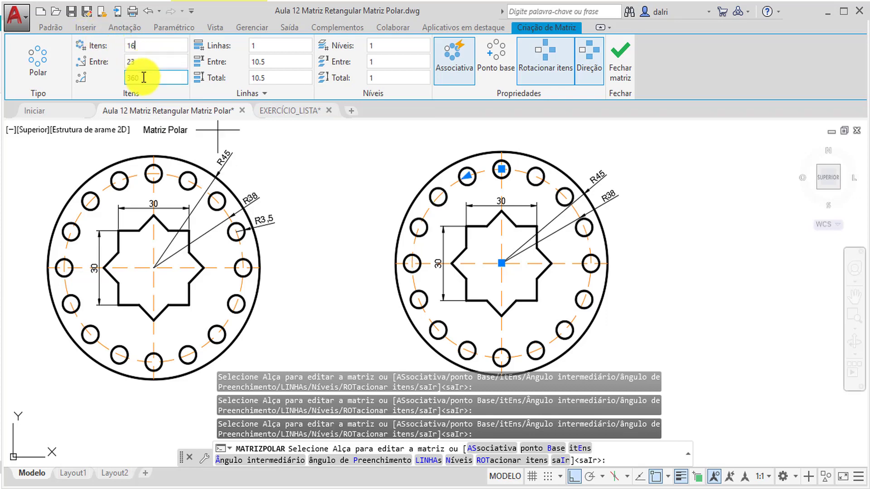
Try a fill angle of 180 degrees for the polar array of holes and return it to 360.
click(148, 78)
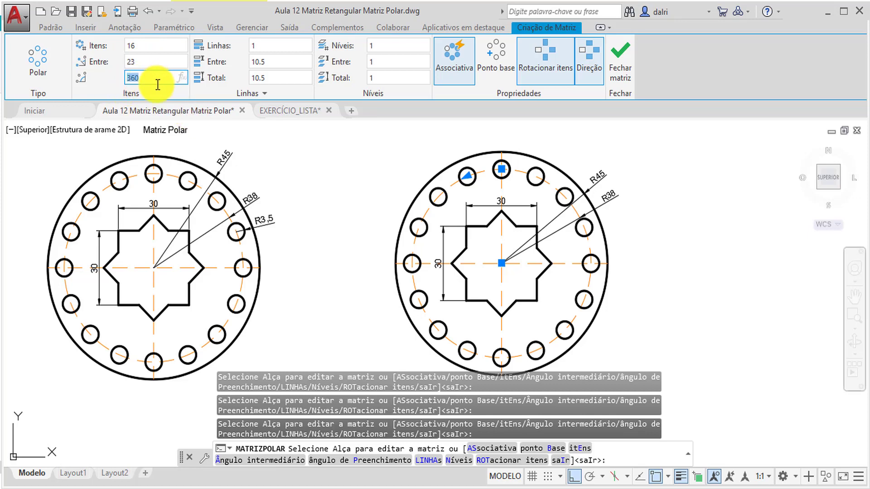
text(180)
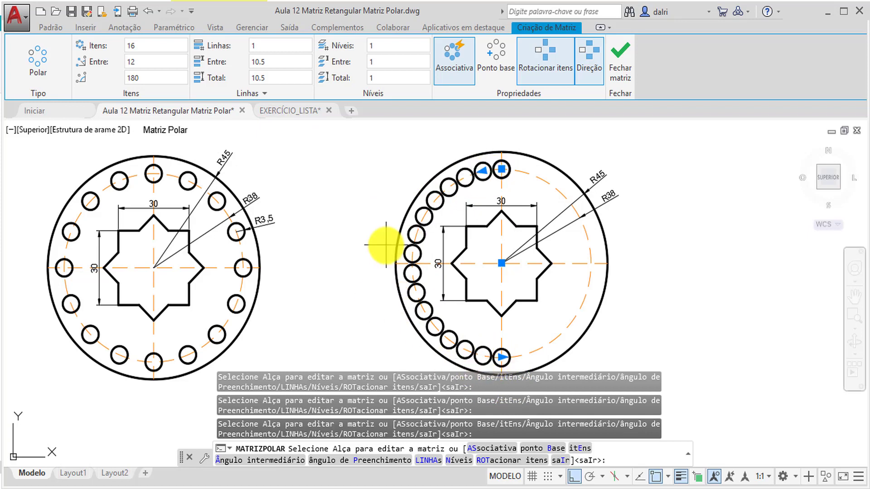
click(145, 77)
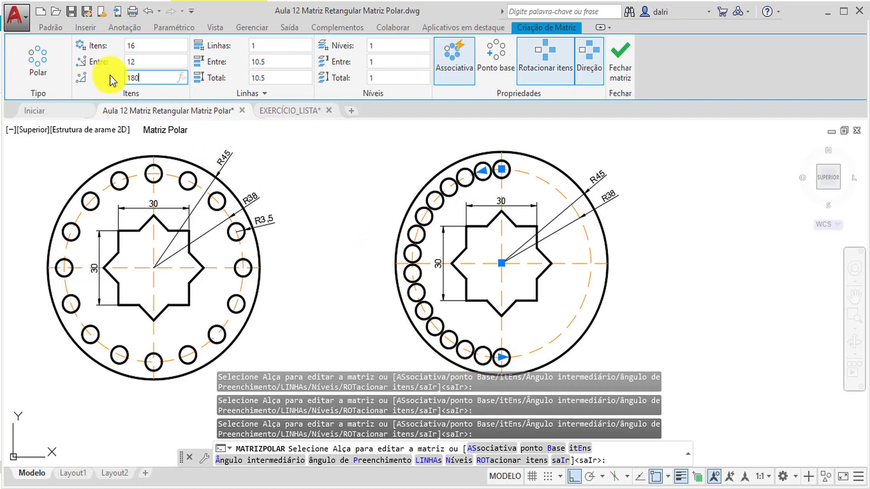
text(360)
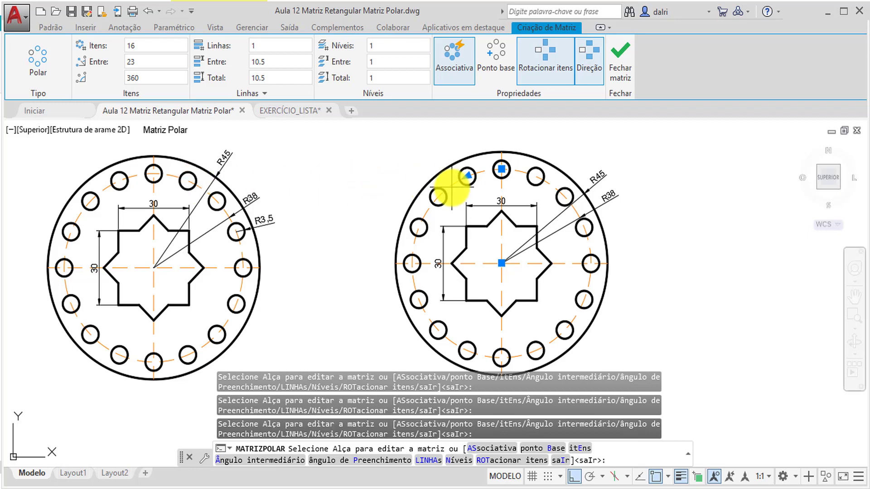
Set the fill angle of the 16-hole polar array to 180 degrees.
click(149, 77)
text(180)
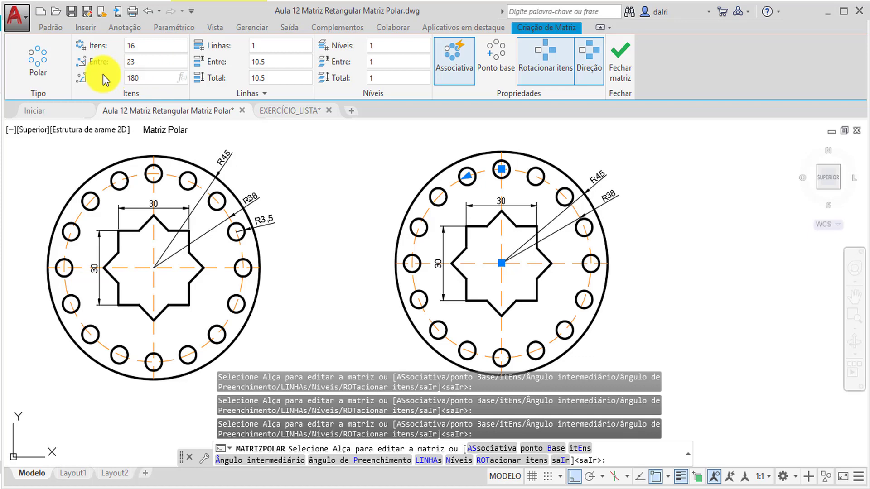
click(159, 62)
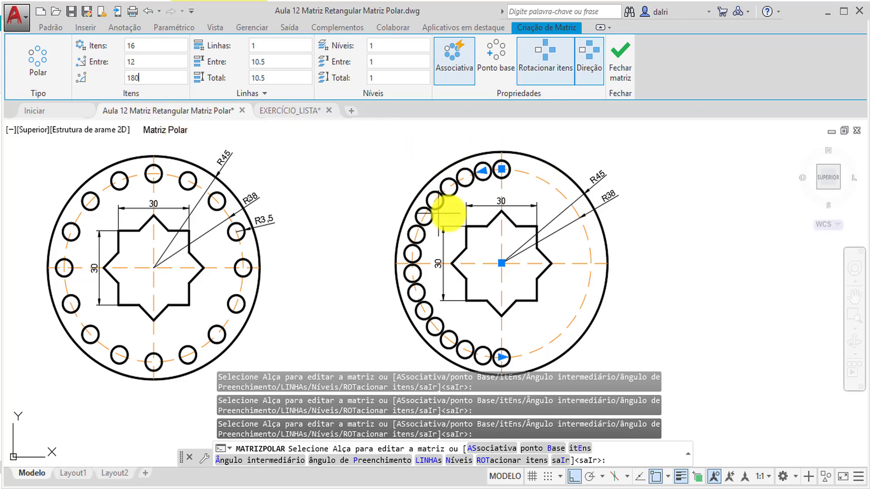
Finish the 180-degree associative array of holes, select it as one object, and undo the array.
click(483, 172)
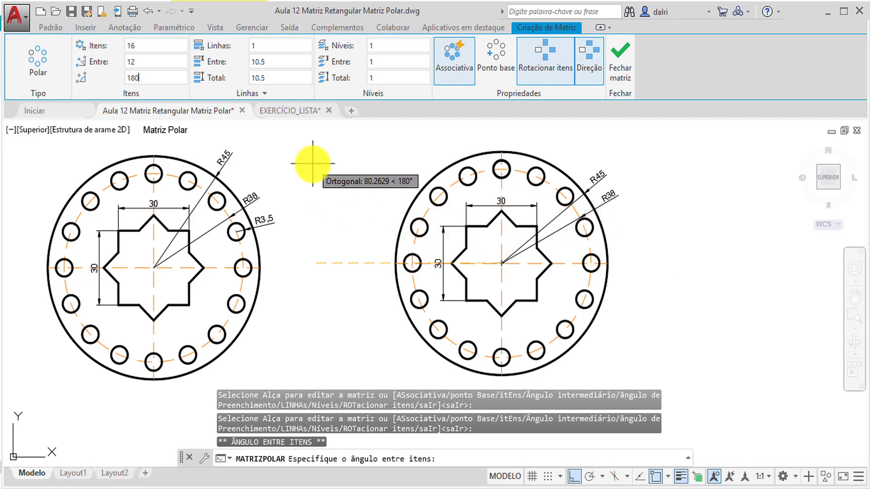
click(442, 73)
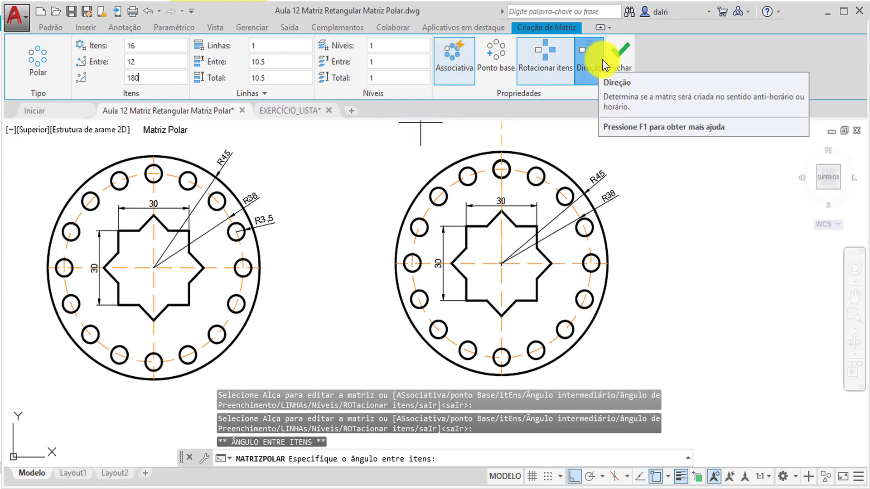
click(622, 55)
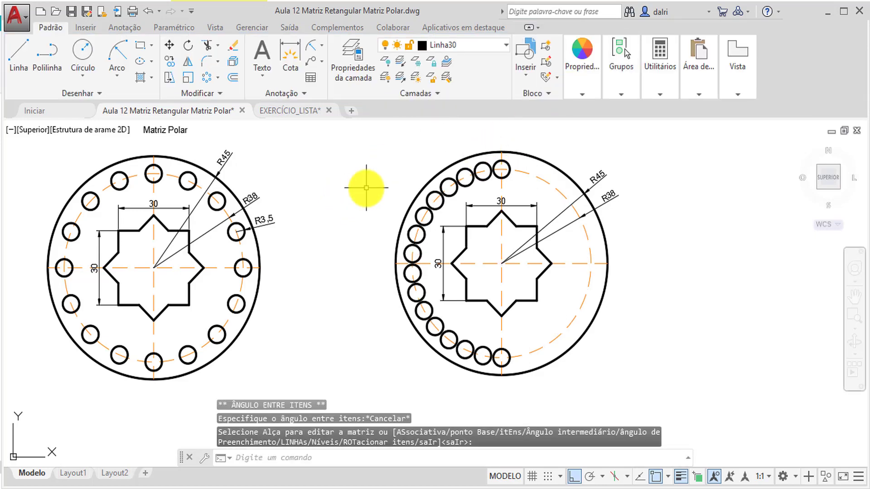
click(451, 195)
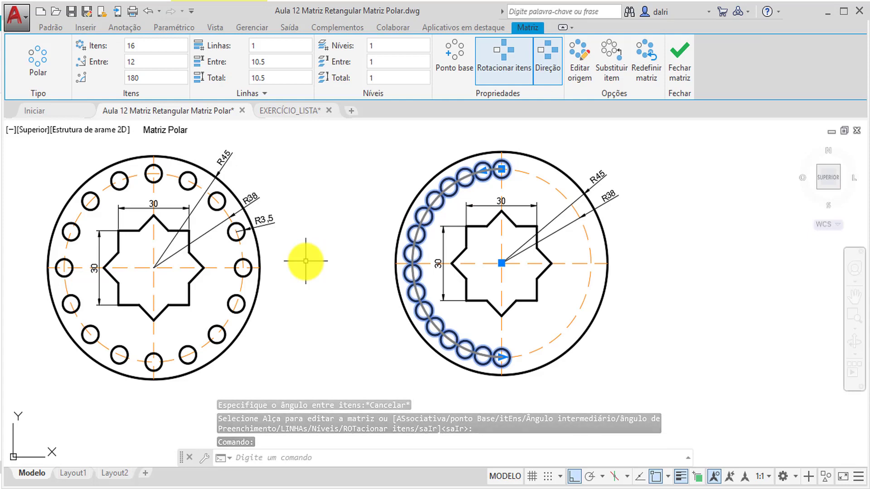
key(ctrl+z)
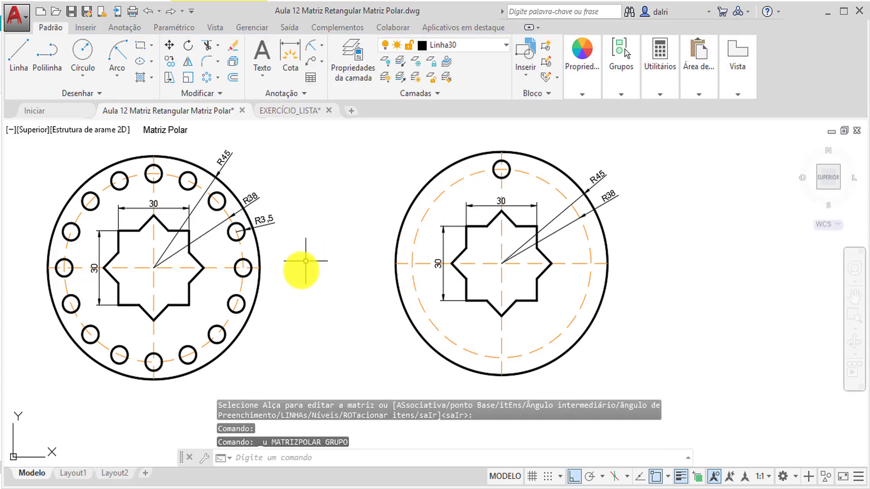
Create a non-associative polar array of the top hole around the disc's centre, with 6 items filling 360 degrees.
click(501, 170)
click(218, 78)
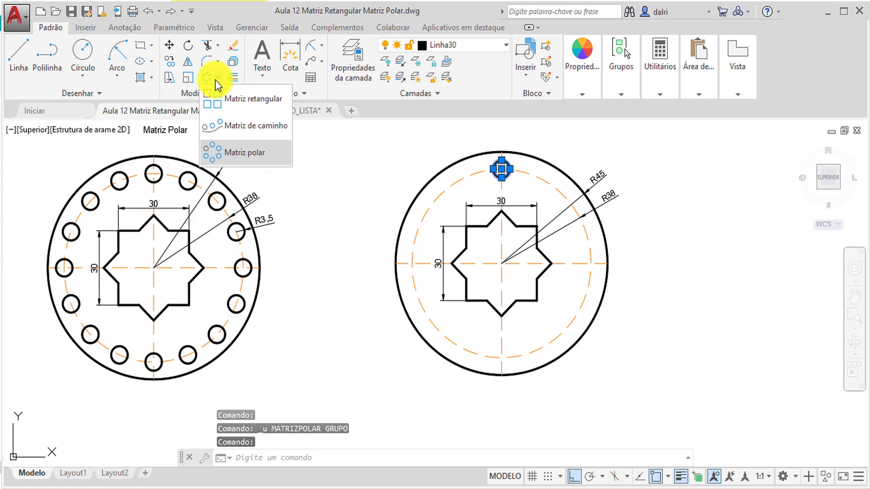
click(238, 150)
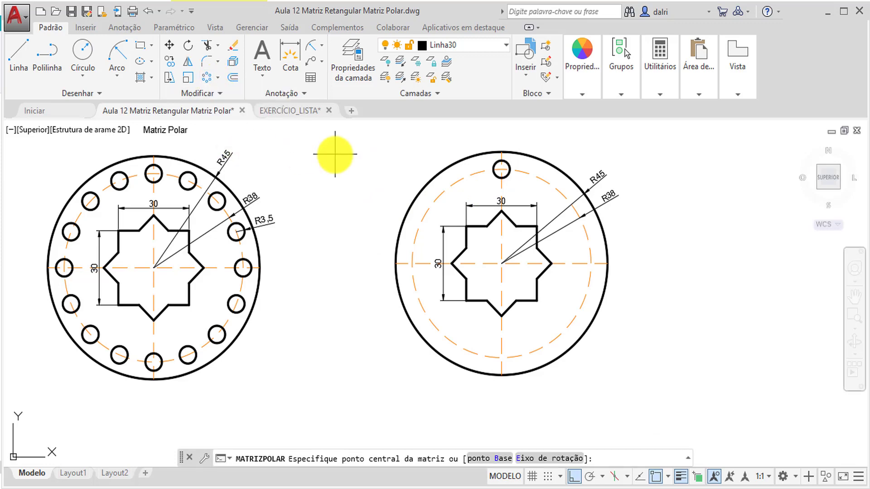
click(501, 263)
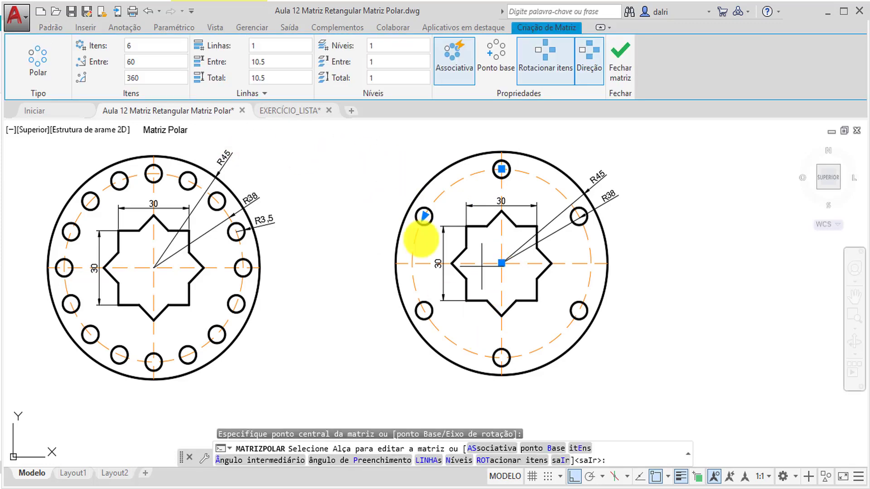
click(444, 71)
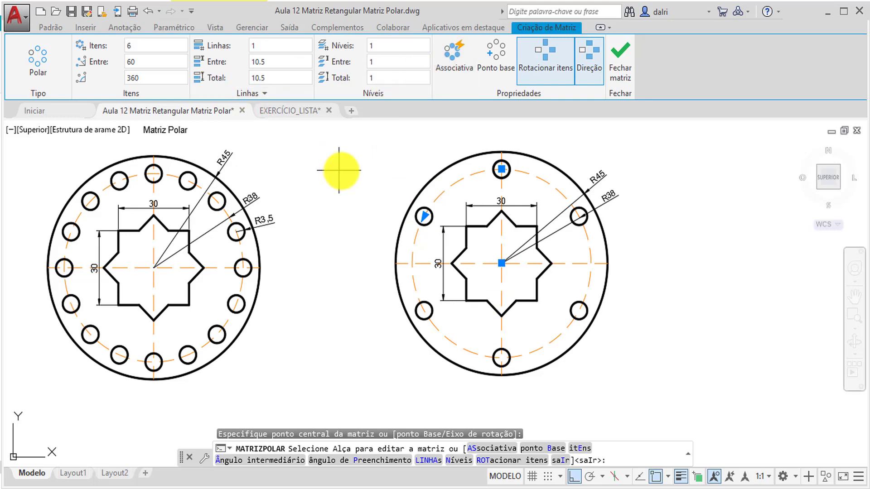
click(624, 56)
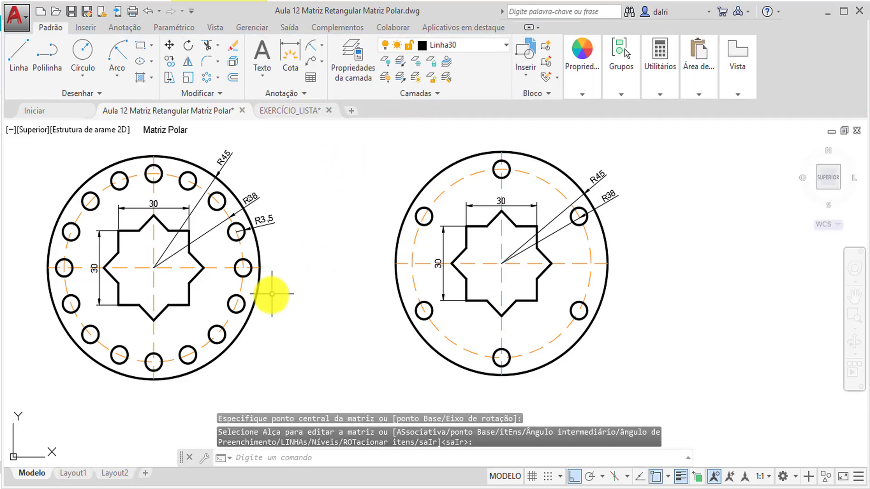
Select three holes of the non-associative array individually, clear the selection, and undo the array.
click(425, 222)
click(425, 305)
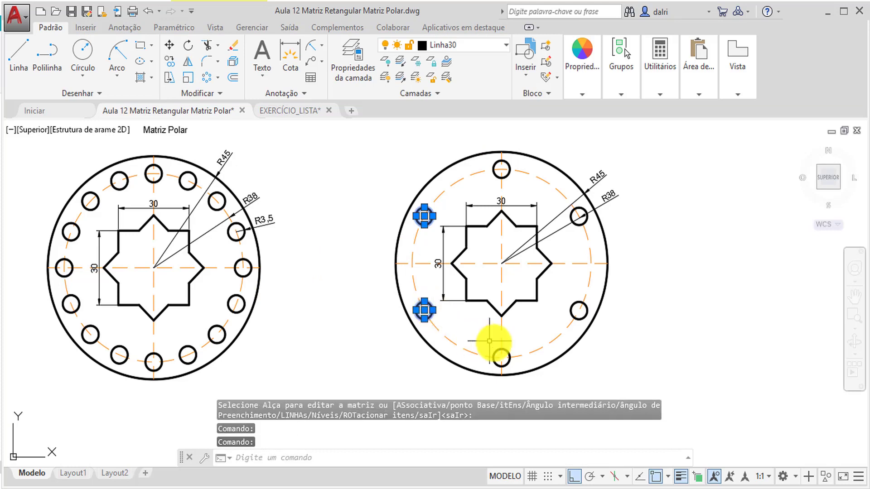
click(499, 356)
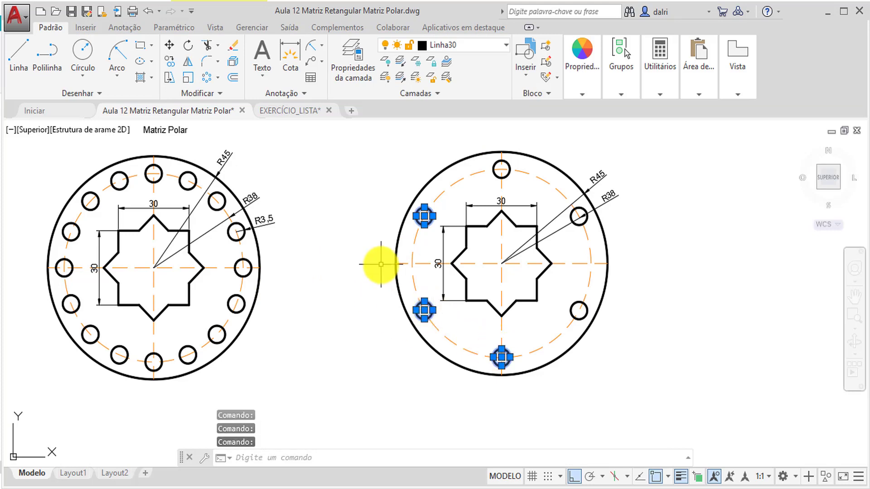
key(Escape)
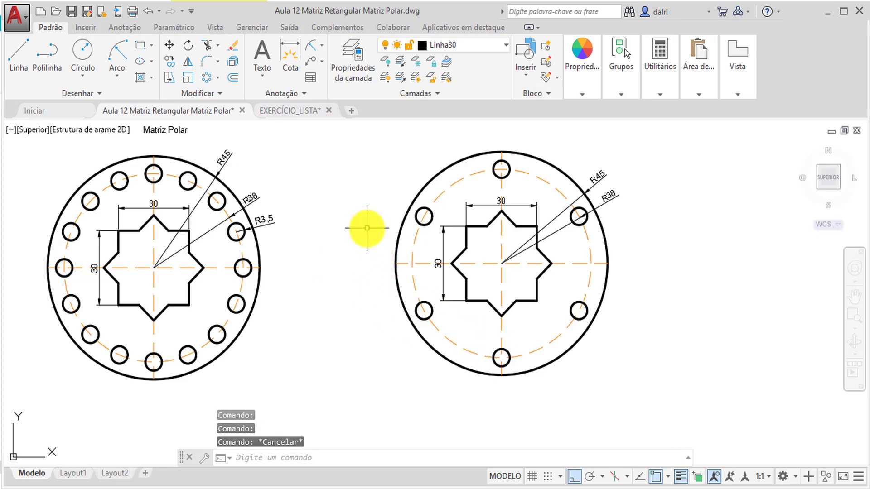
key(ctrl+z)
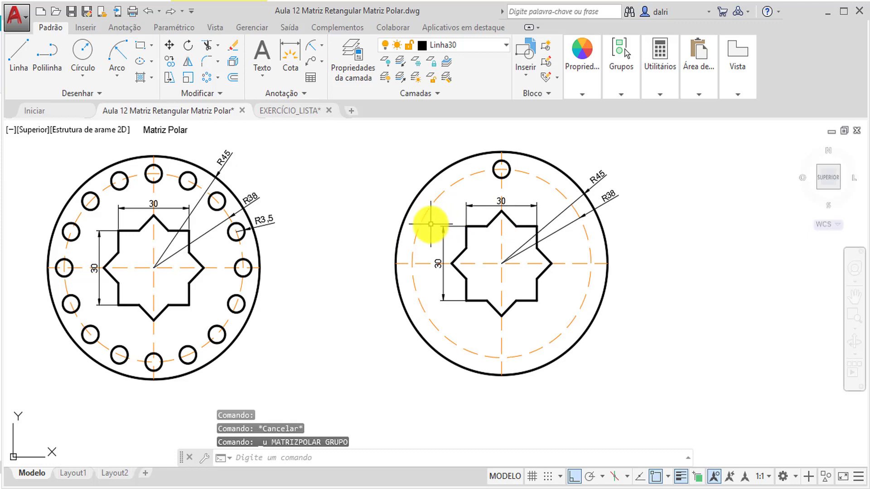
Create an associative polar array of the top hole around the disc's centre with 16 items over 360 degrees.
click(501, 170)
click(213, 94)
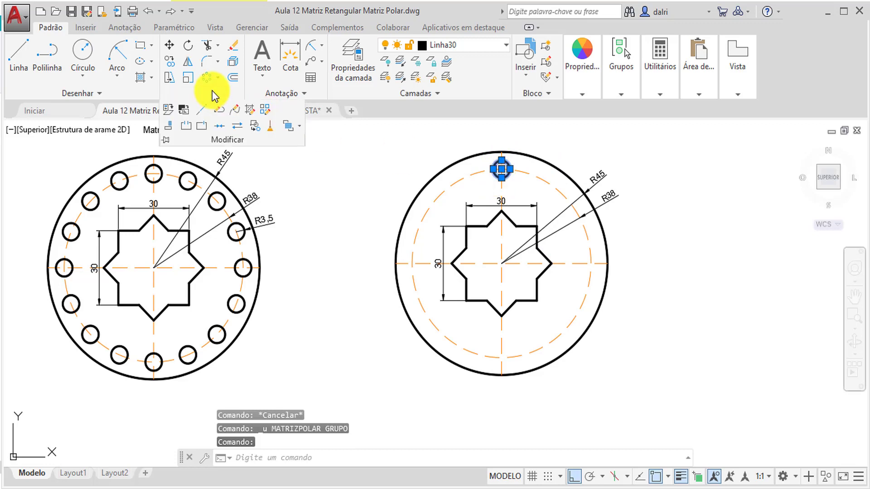
click(217, 78)
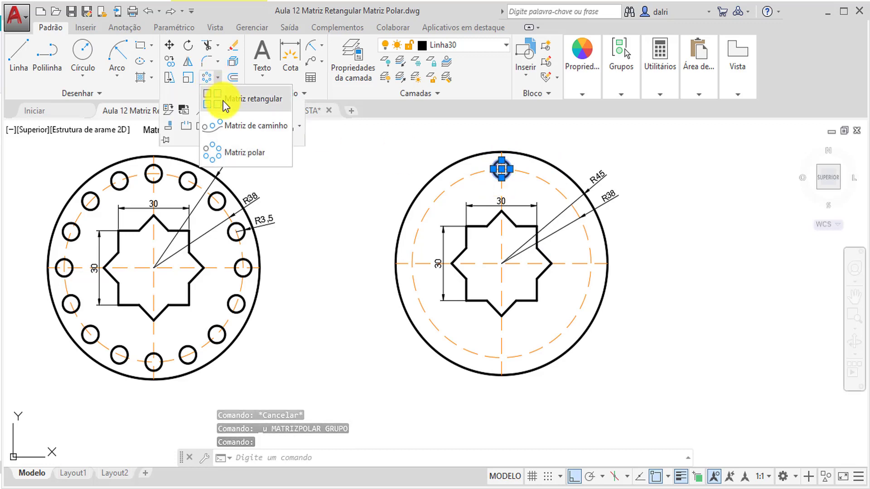
click(232, 153)
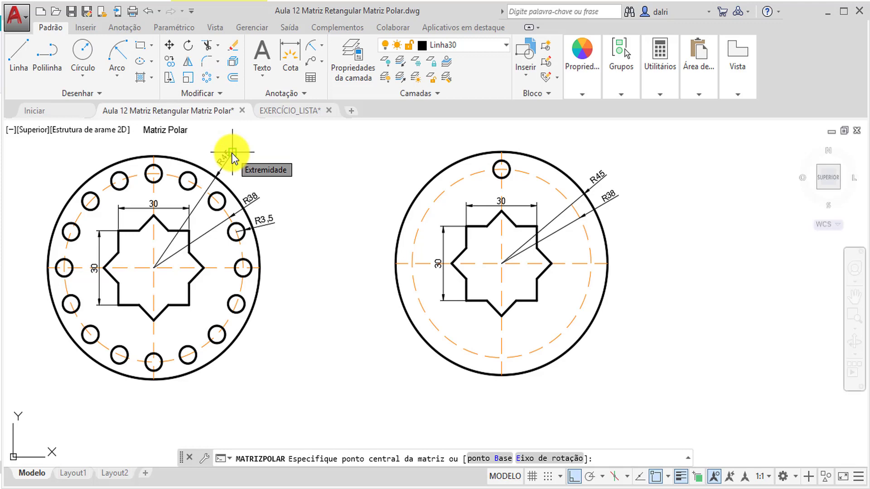
click(501, 263)
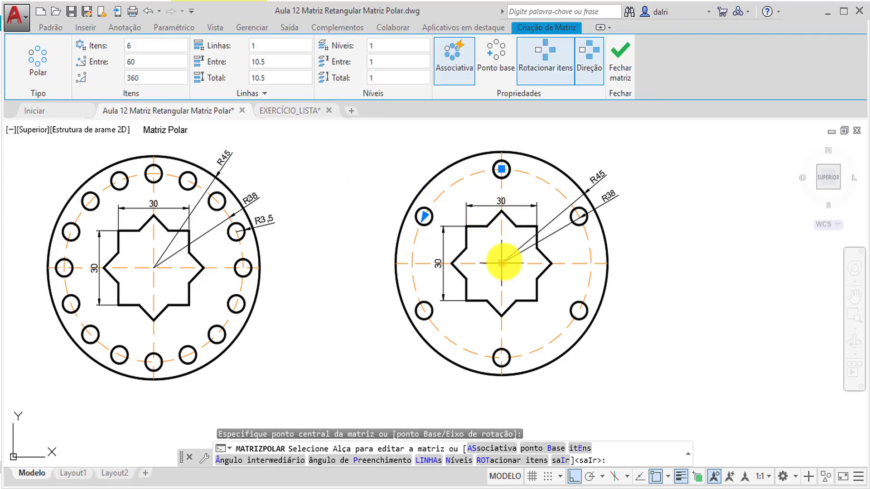
click(155, 45)
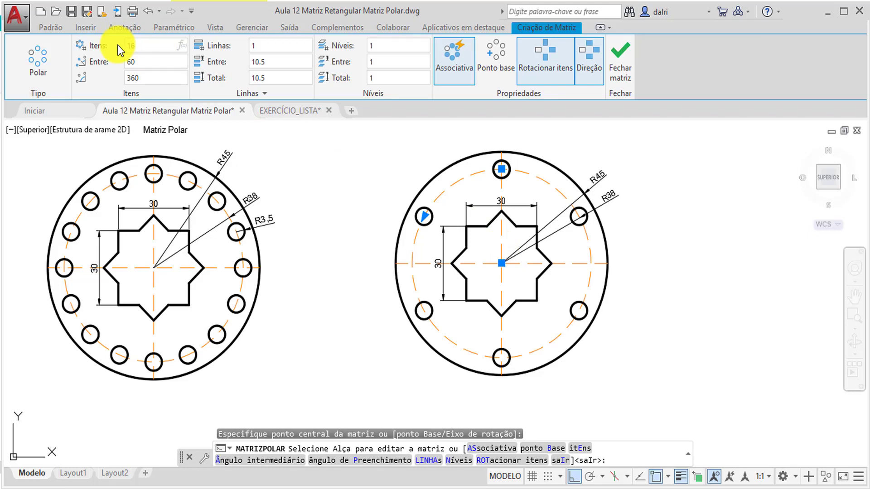
key(Return)
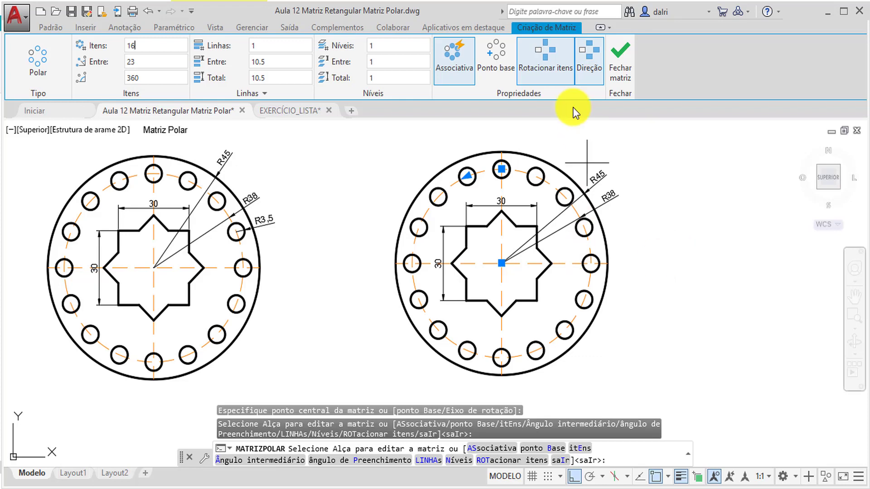
click(619, 64)
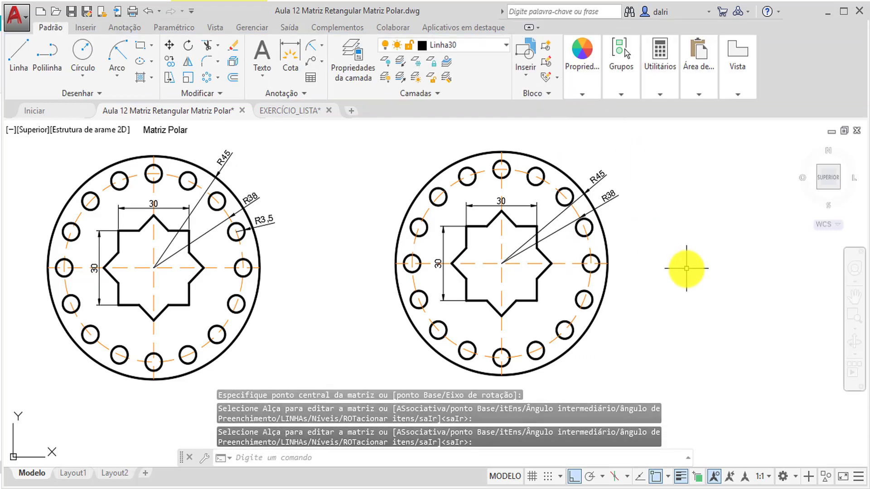
Make the Texto_C... layer current and dimension the radius of the arrayed hole just below the R38 dimension on the copied disc.
middle_drag(686, 225, 642, 231)
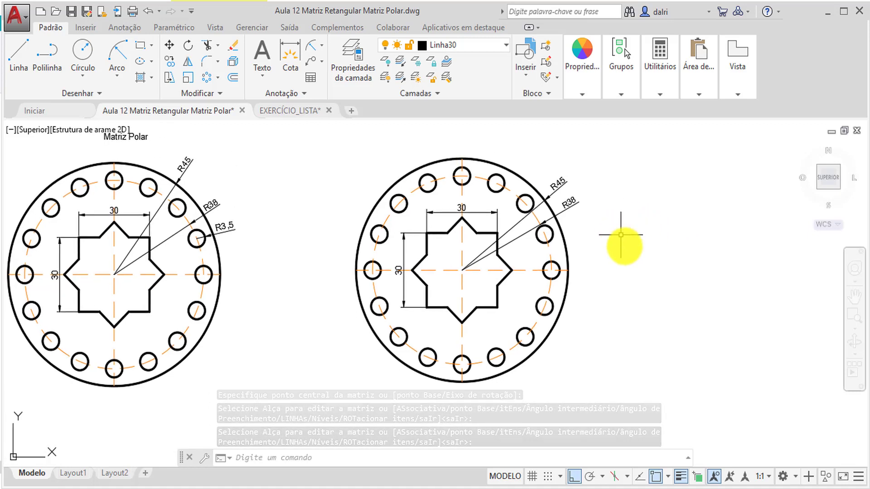
click(447, 45)
click(444, 175)
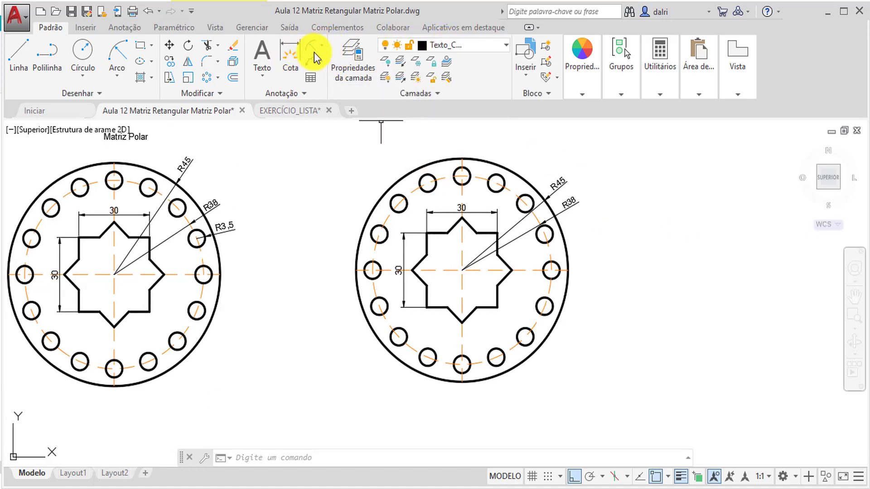
click(314, 50)
click(553, 235)
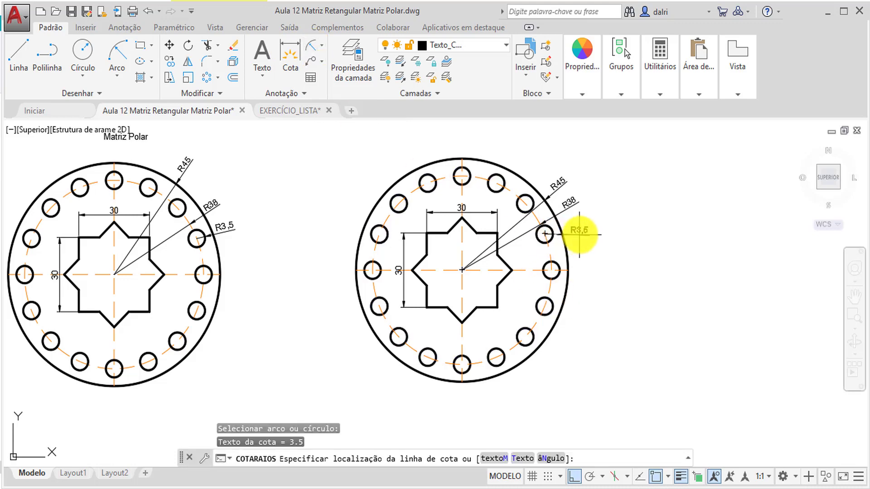
click(574, 227)
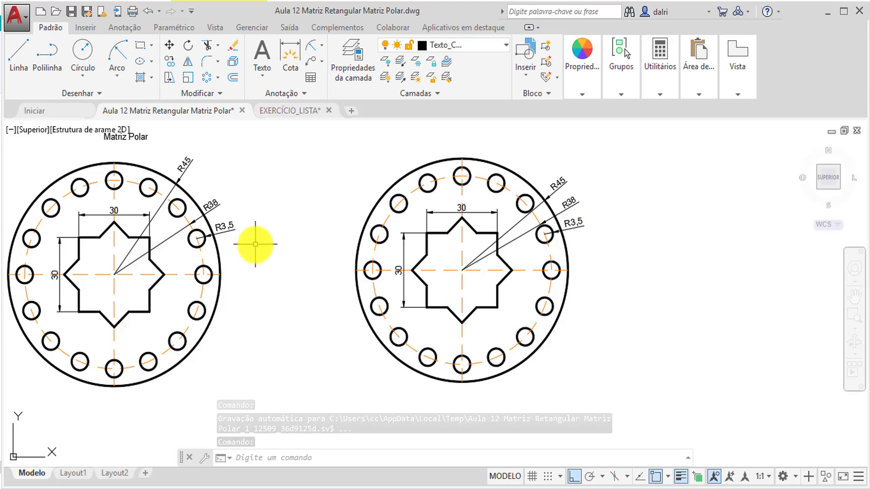
Examine the drawing's main heading "Matriz Retangular e Matriz Polar" above the other array exercises.
scroll(255, 244, down, 3)
middle_drag(185, 204, 461, 305)
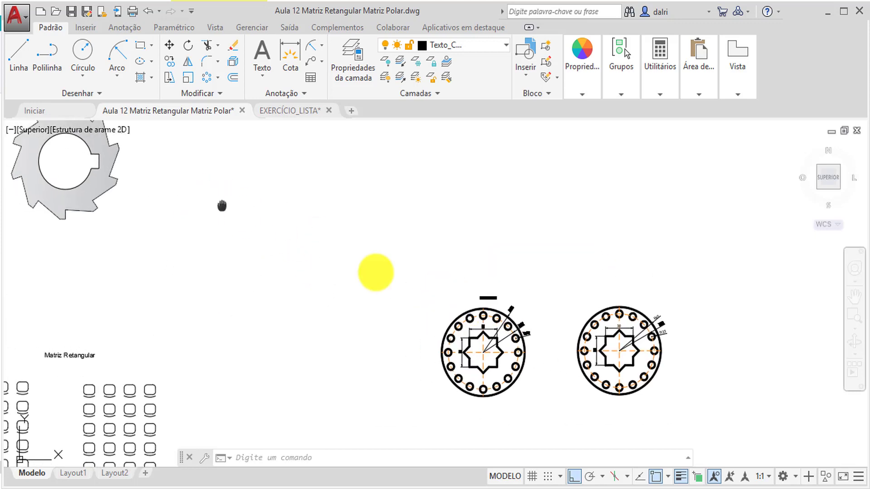
middle_drag(222, 205, 564, 340)
scroll(120, 199, up, 2)
scroll(112, 185, up, 2)
middle_drag(108, 184, 243, 230)
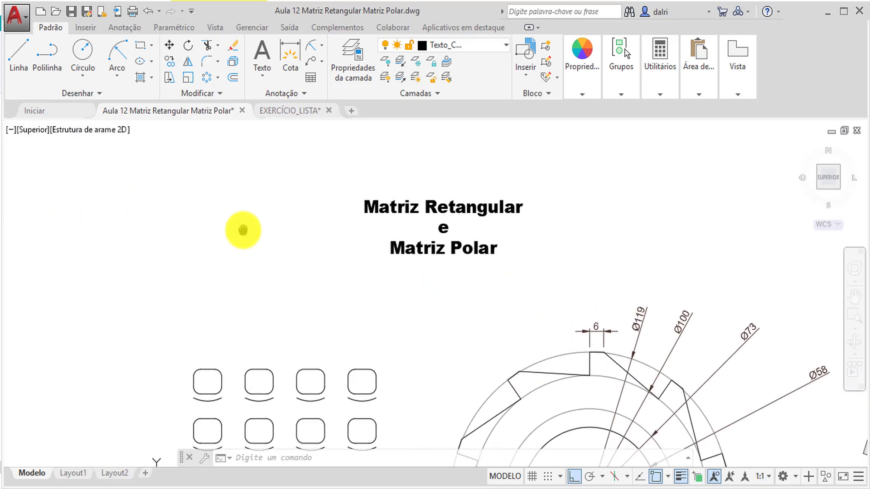
scroll(559, 196, up, 2)
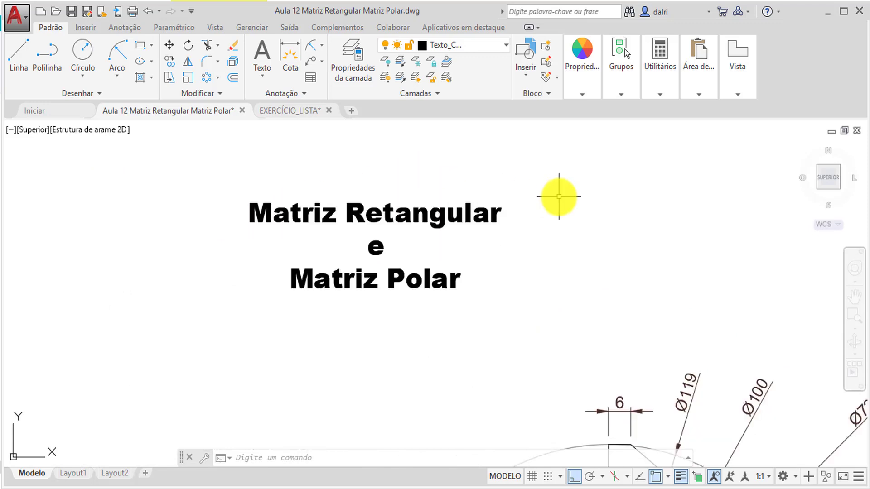